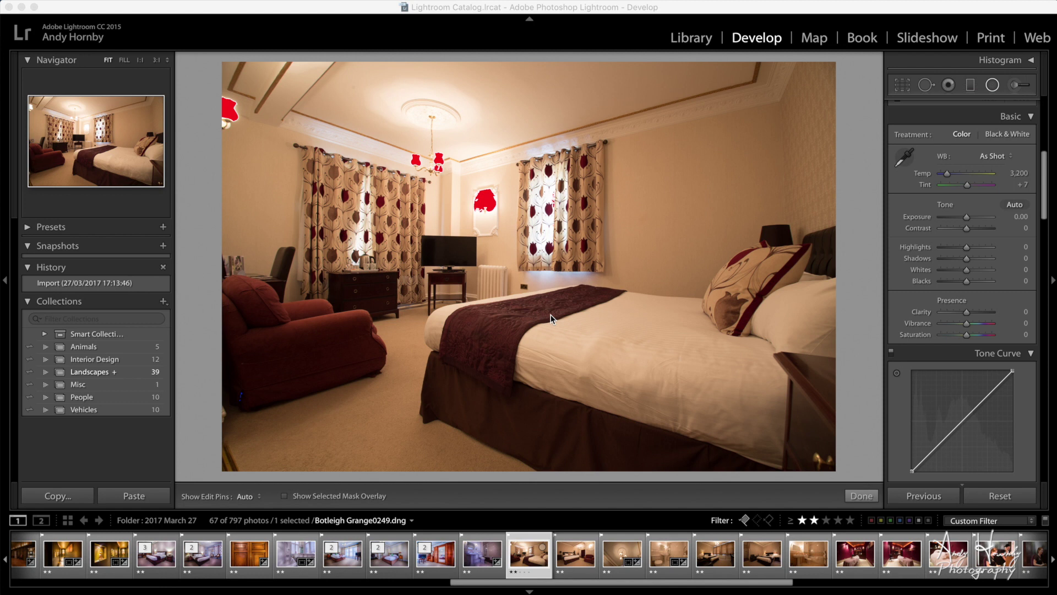
click(247, 473)
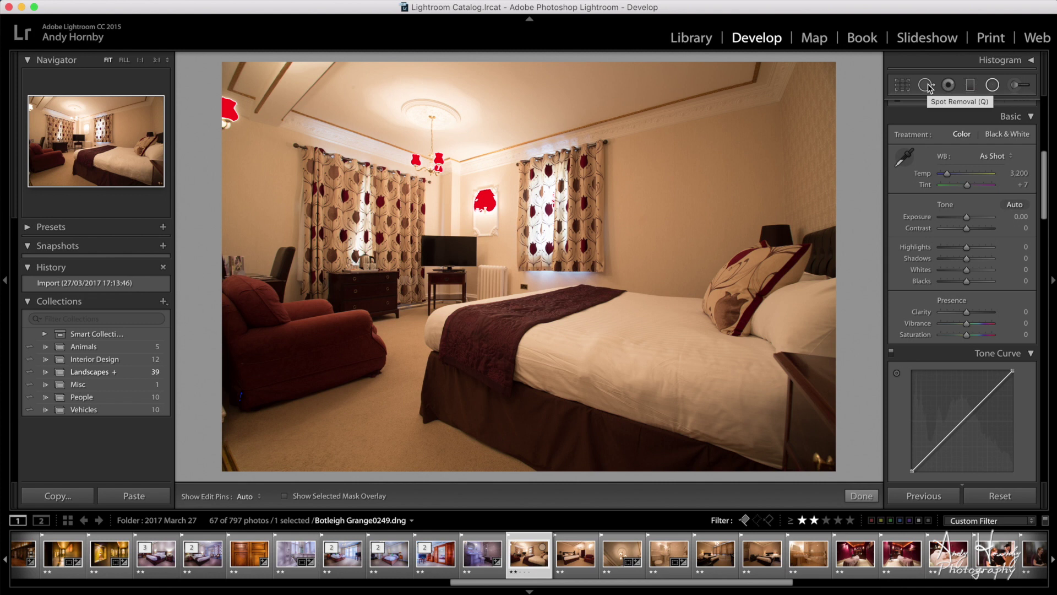
click(1027, 119)
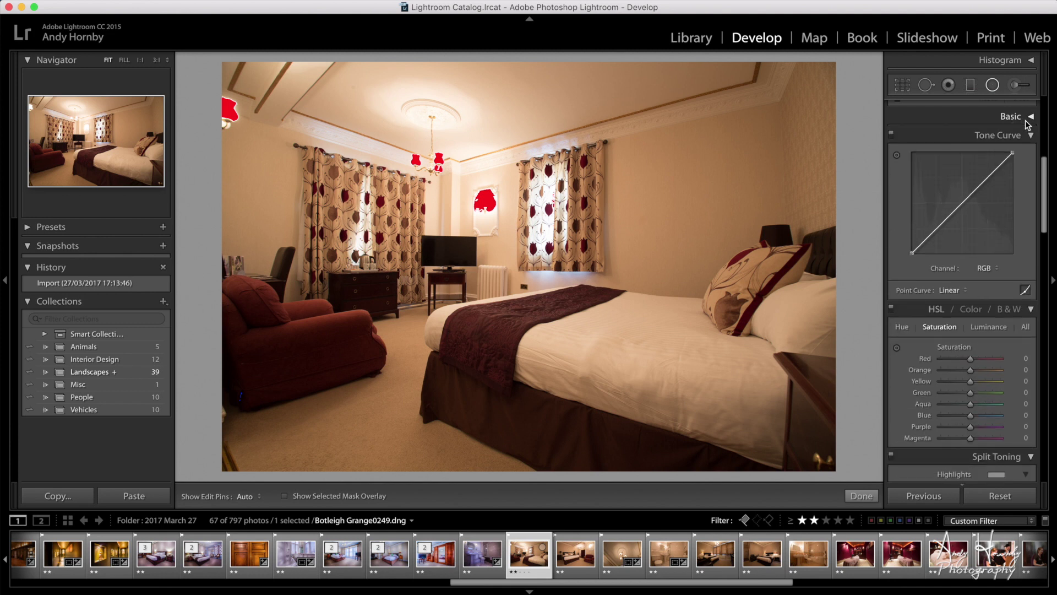
click(1026, 120)
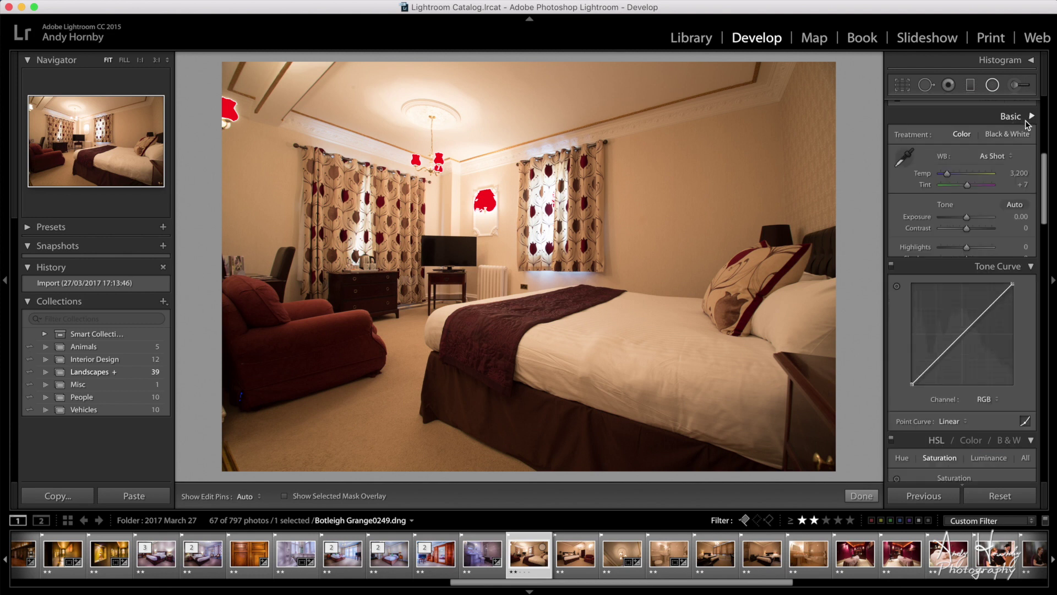
- Set the white balance by sampling a neutral point on the white framed wall panel between the windows
click(904, 159)
scroll(906, 161, down, 5)
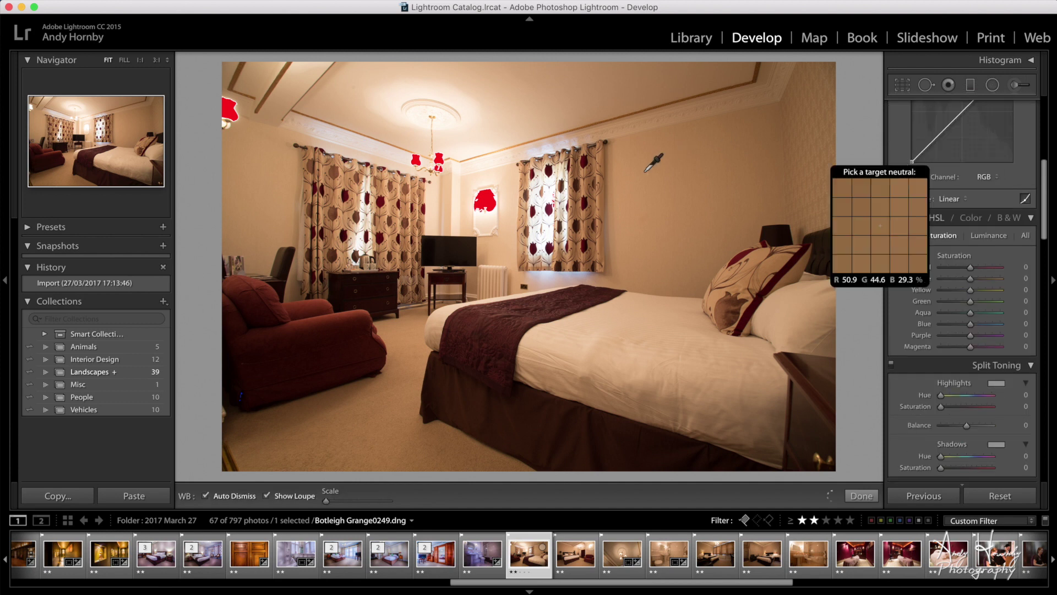
click(492, 226)
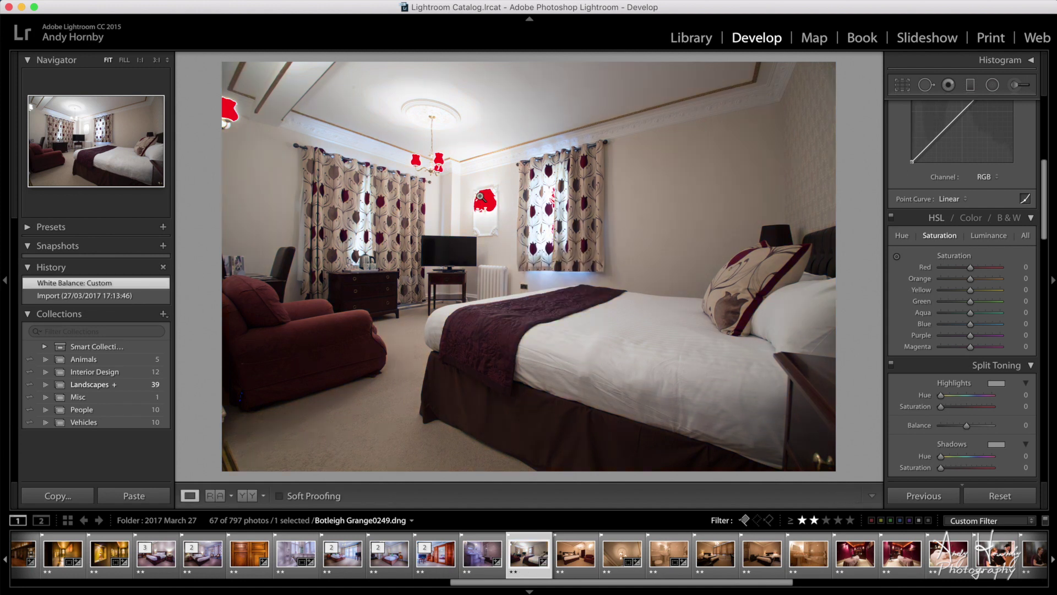
scroll(964, 142, up, 5)
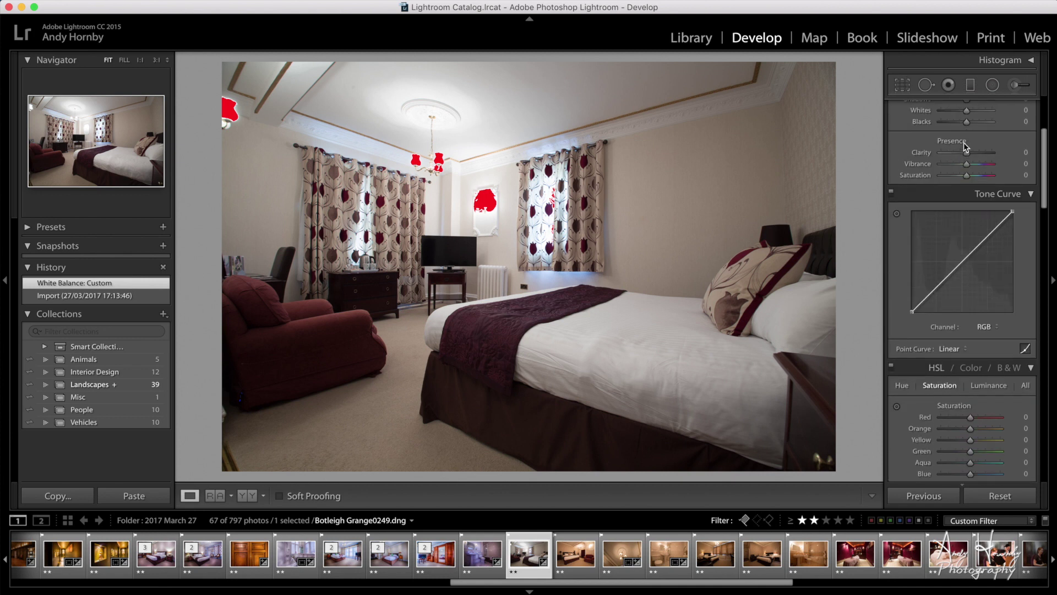
- Show the histogram and toggle the highlight and shadow clipping warnings off and back on
click(1014, 61)
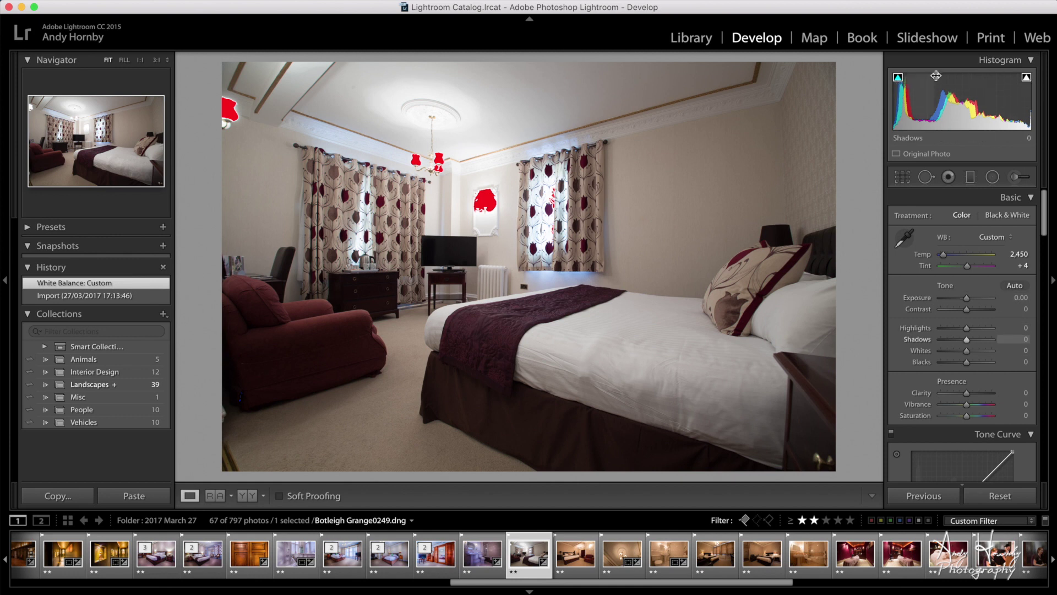
click(1027, 80)
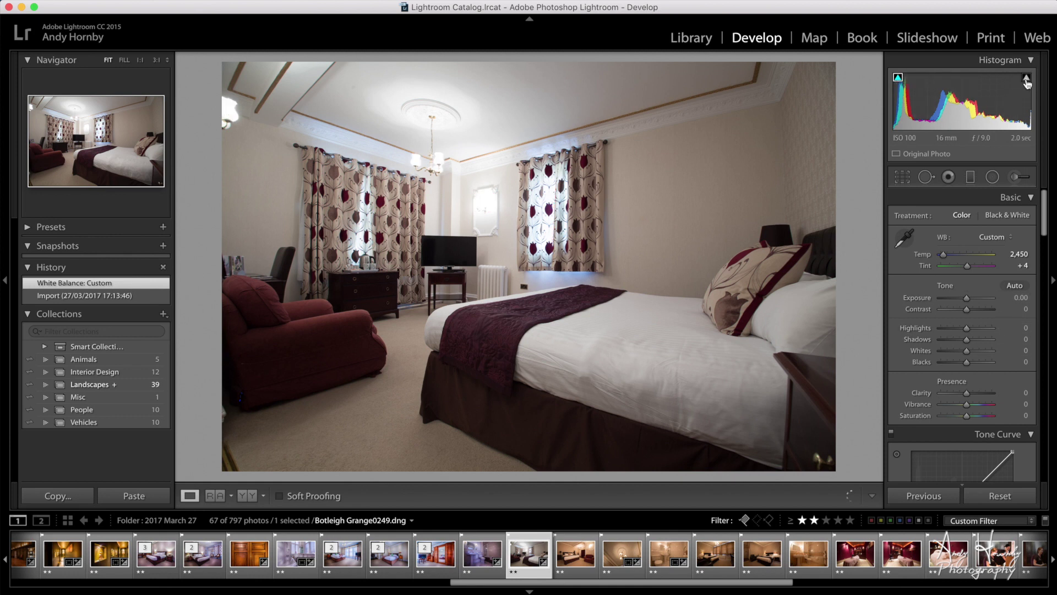
click(1027, 80)
click(1027, 81)
click(1027, 80)
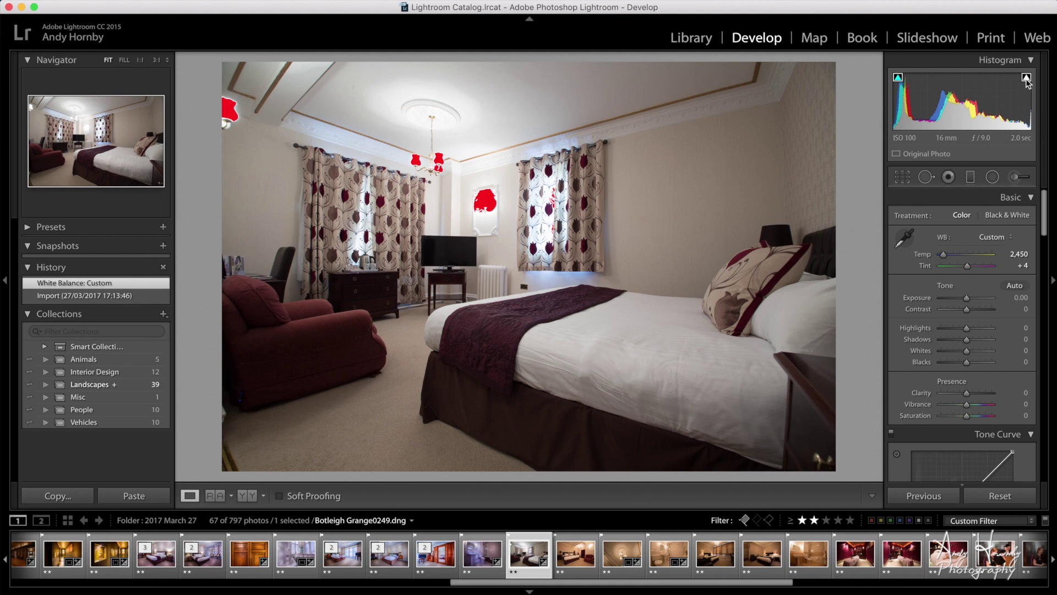
click(899, 81)
click(899, 81)
- Try an exposure of −1.20 and reset it to 0.00
drag(967, 297, 961, 302)
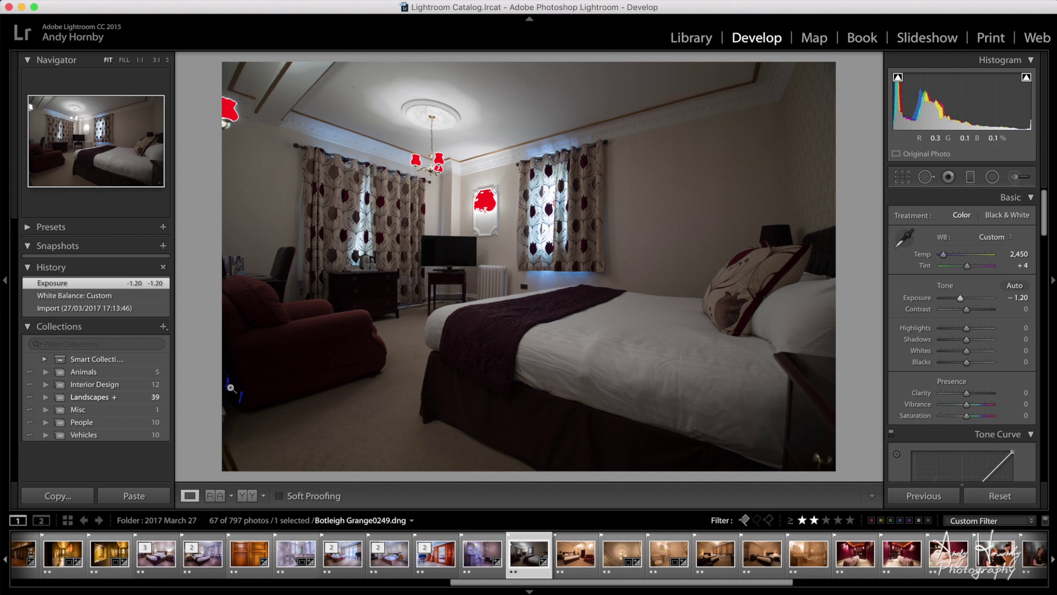
double_click(963, 300)
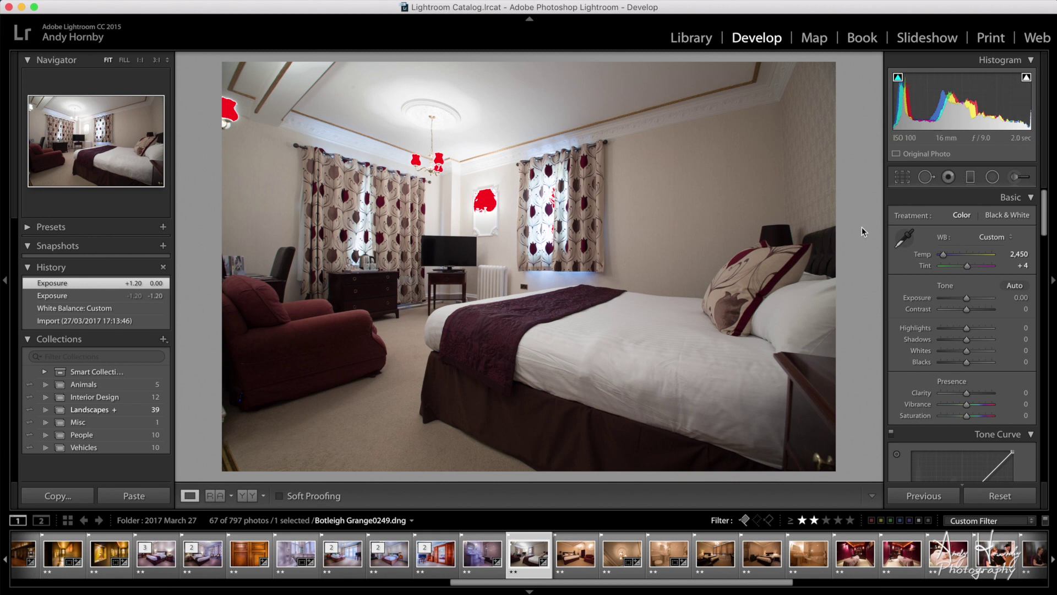
- Fine-tune the white balance to a temperature of 2,292 and a tint of +9
scroll(899, 298, down, 2)
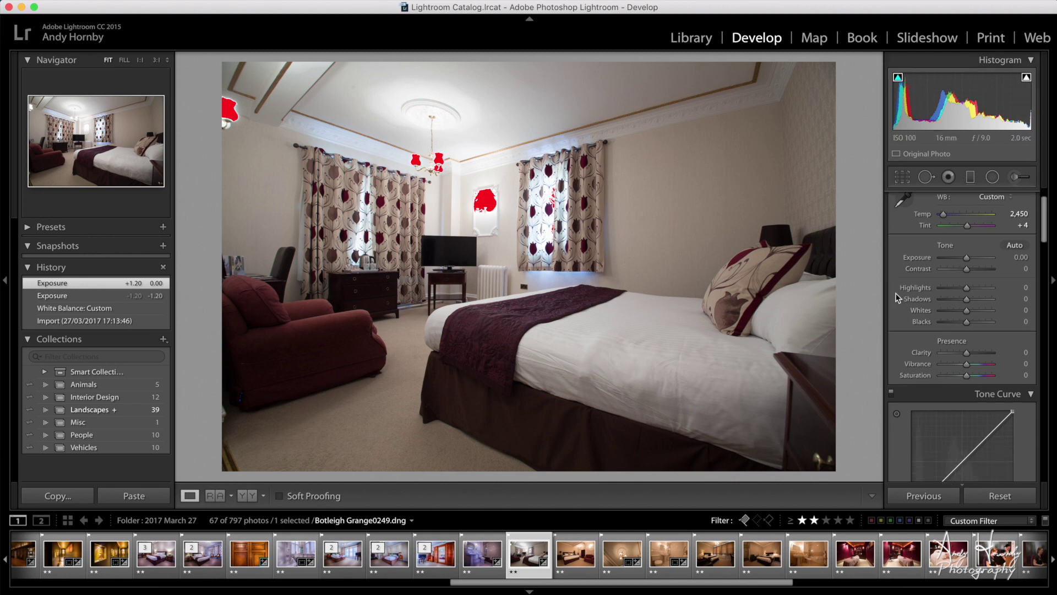
scroll(899, 298, up, 2)
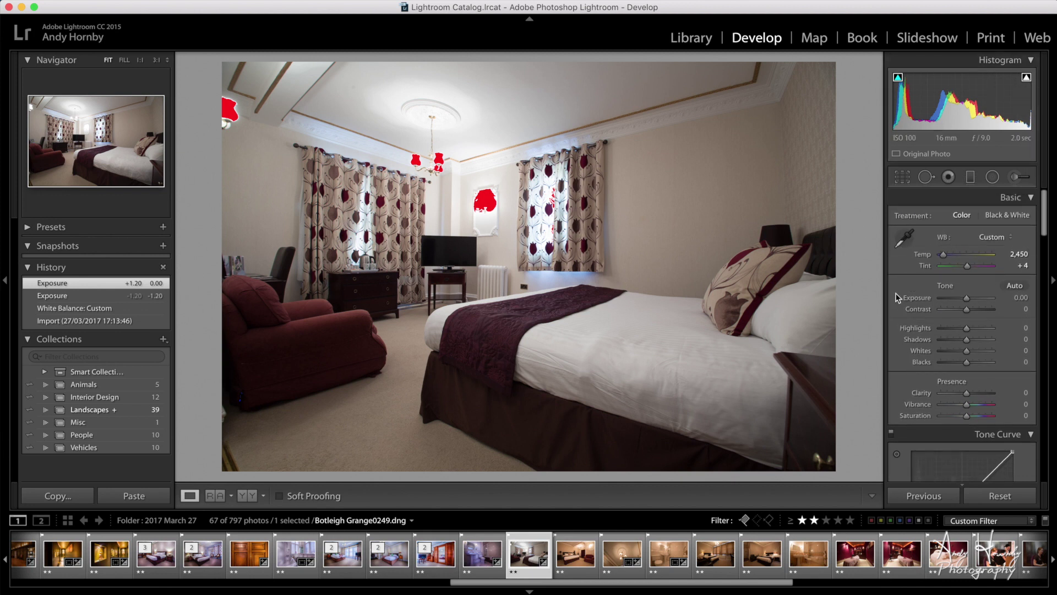
click(944, 255)
drag(945, 255, 968, 267)
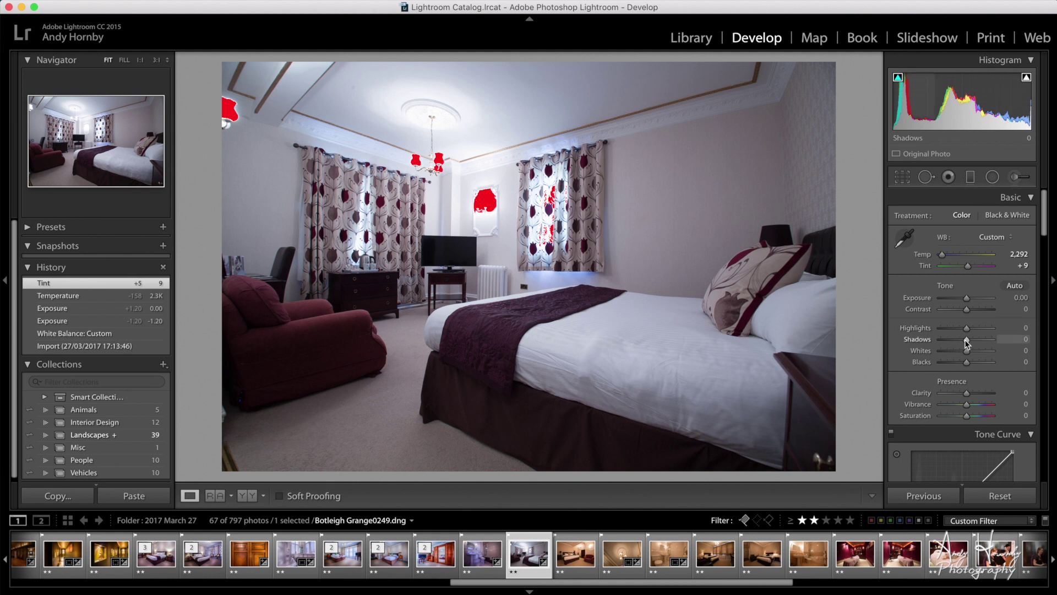
- Set the shadows to +59, the highlights to −100 and the exposure to −0.20
drag(967, 342, 982, 343)
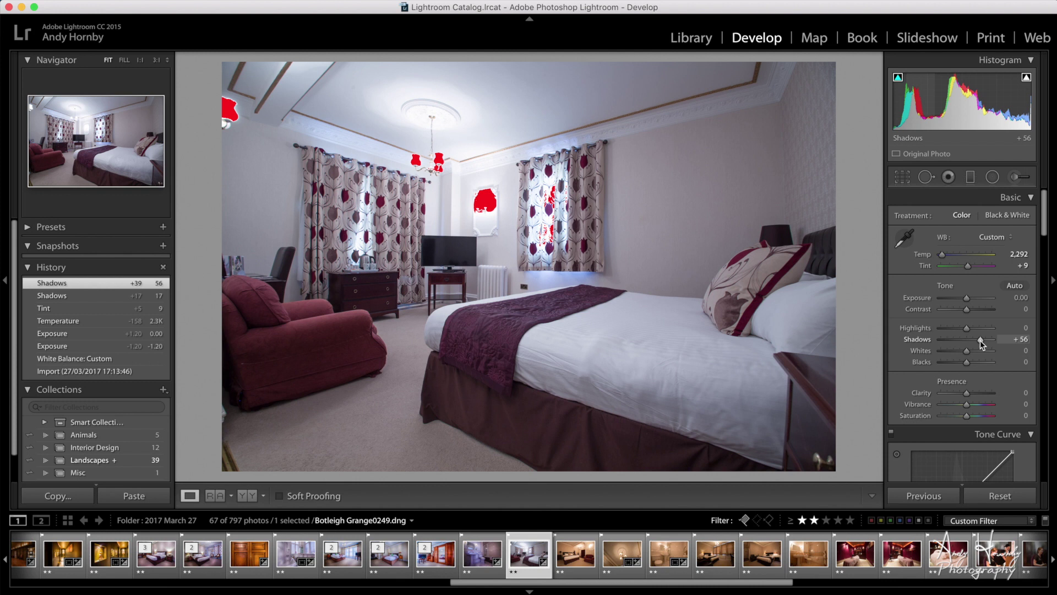
drag(980, 341, 933, 330)
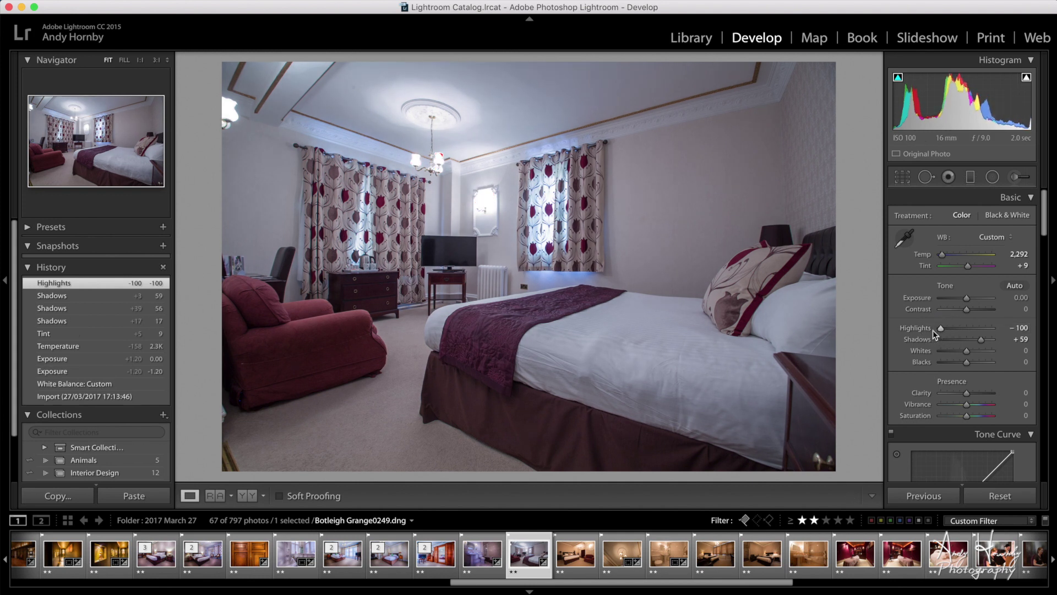
drag(966, 299, 967, 302)
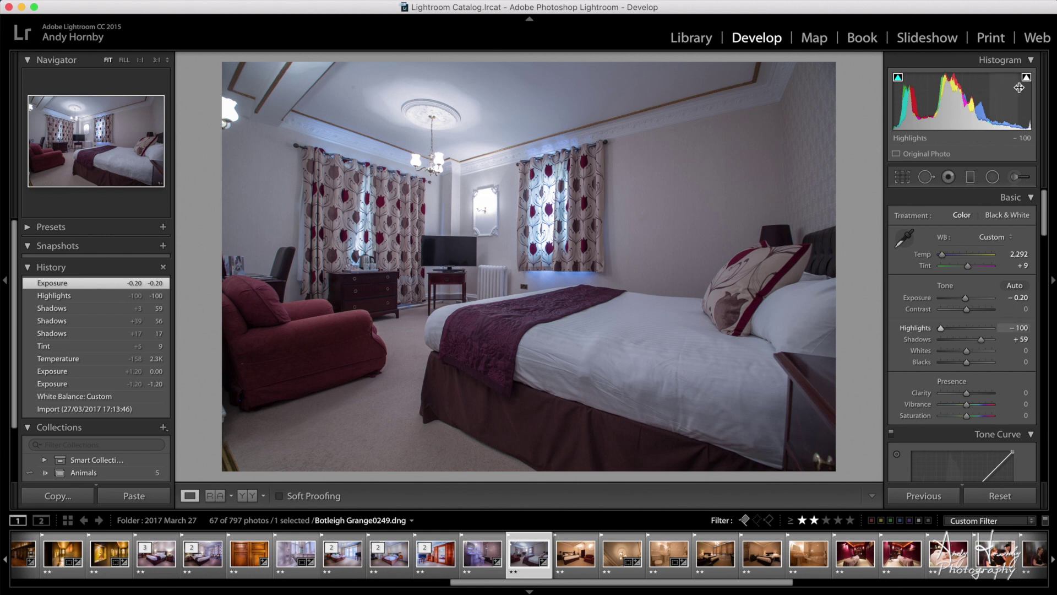
- Set the whites to +6 and the blacks to −2 using the clipping preview
alt+click(967, 352)
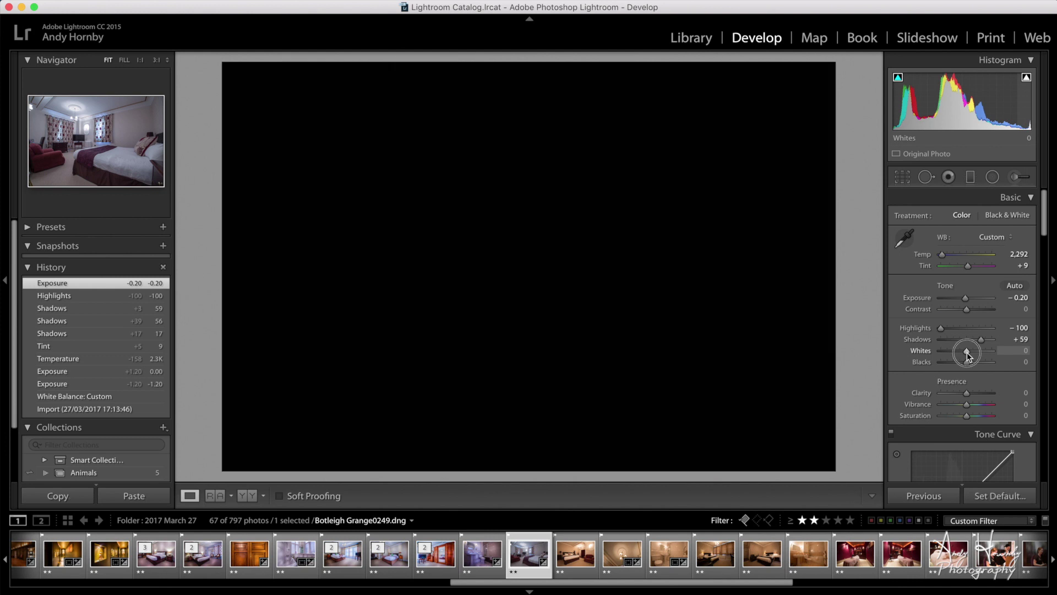
mouse_move(967, 352)
mouse_down()
mouse_move(957, 367)
mouse_move(966, 363)
mouse_up()
alt+click(967, 365)
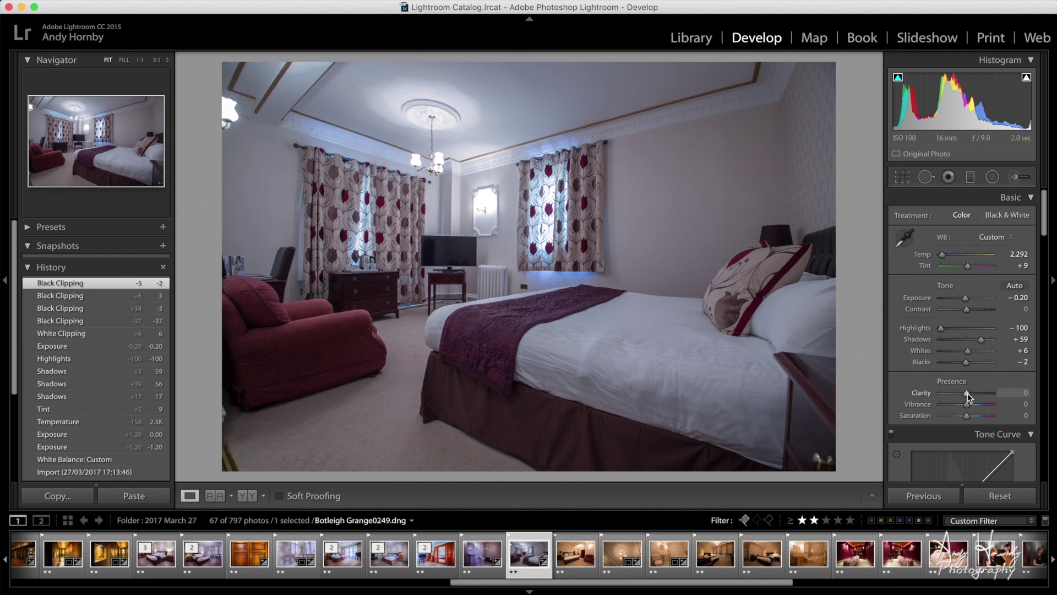
- Set the clarity to +9, the vibrance to +49 and the saturation to +12
drag(969, 392, 979, 408)
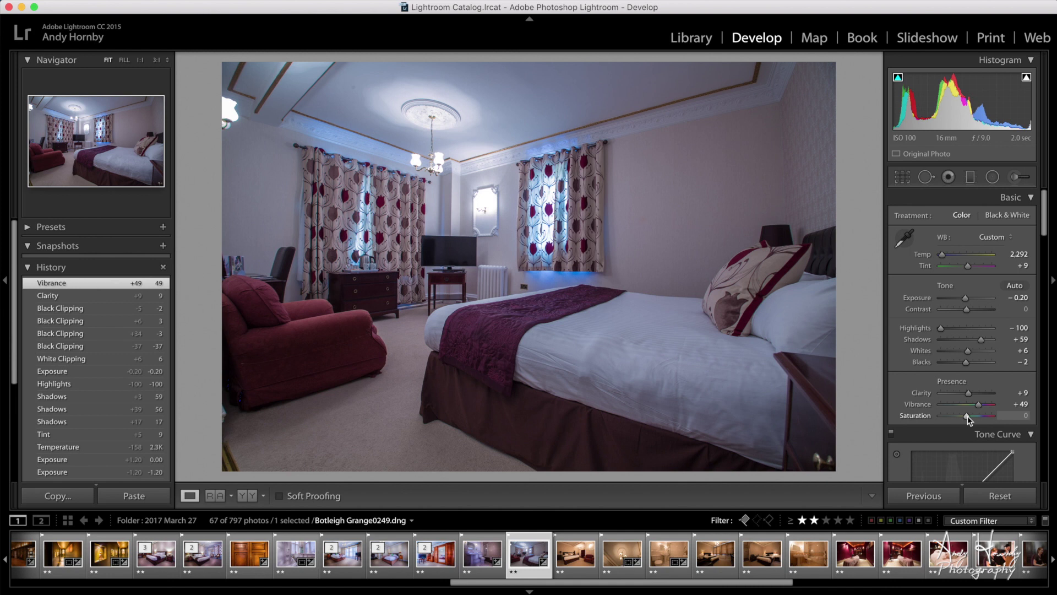
drag(967, 417, 970, 418)
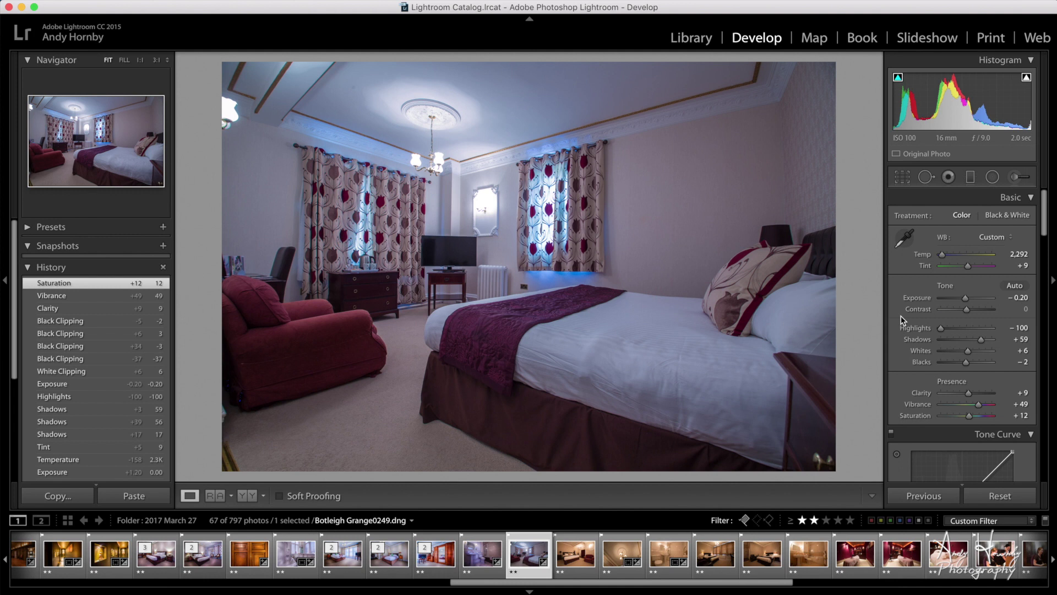
- Crop the photo in from its upper-left corner at the original aspect ratio, cutting out the lamp at the edge
click(902, 178)
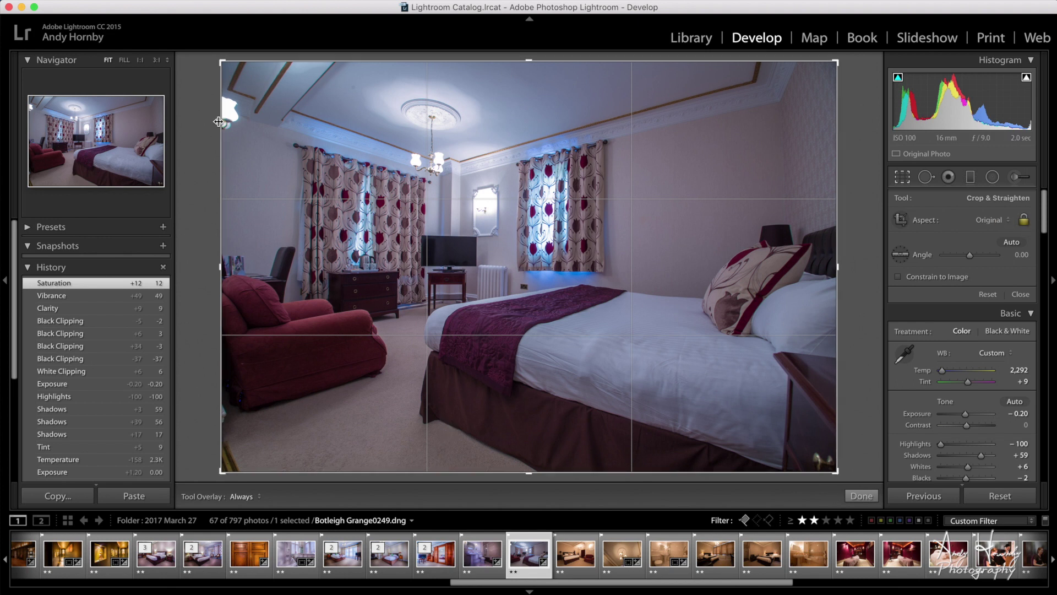
drag(222, 67, 245, 75)
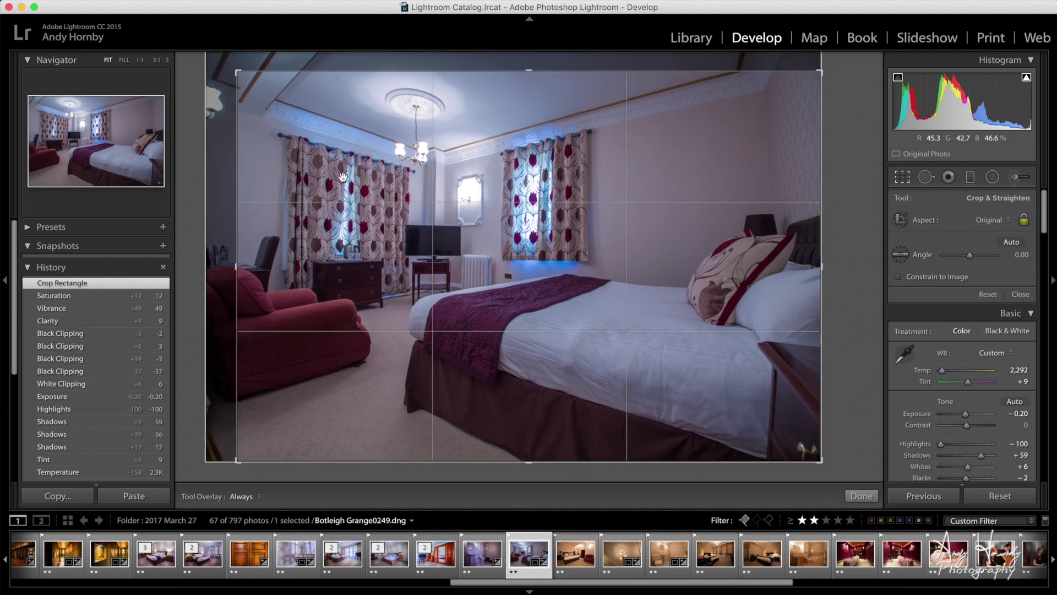
mouse_move(369, 171)
mouse_down()
mouse_move(361, 221)
mouse_move(364, 160)
mouse_up()
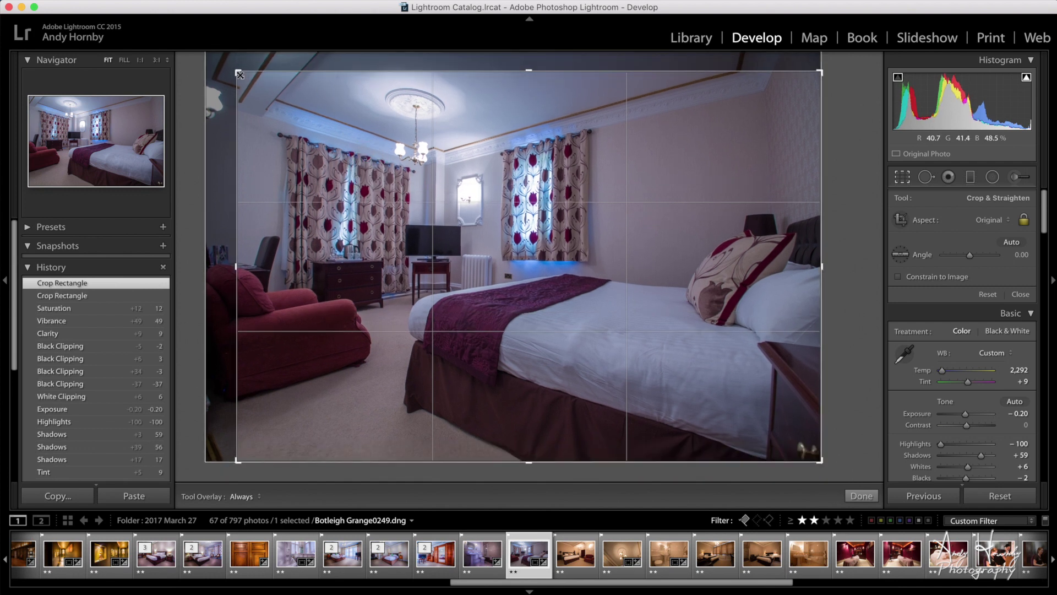
drag(238, 71, 234, 67)
key(Return)
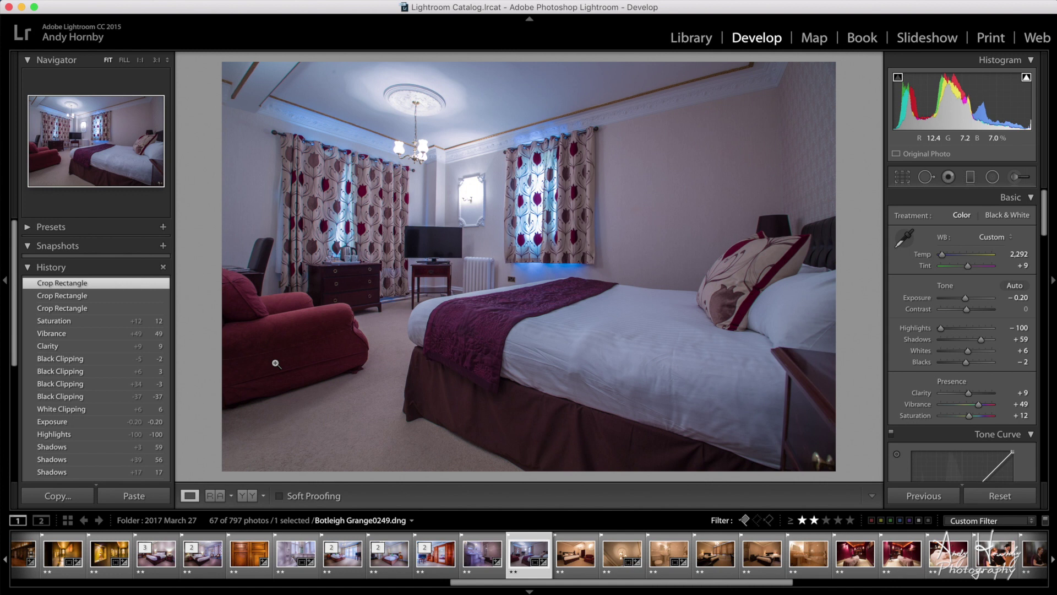
- Set the tone curve's point curve to Medium Contrast
scroll(916, 371, down, 8)
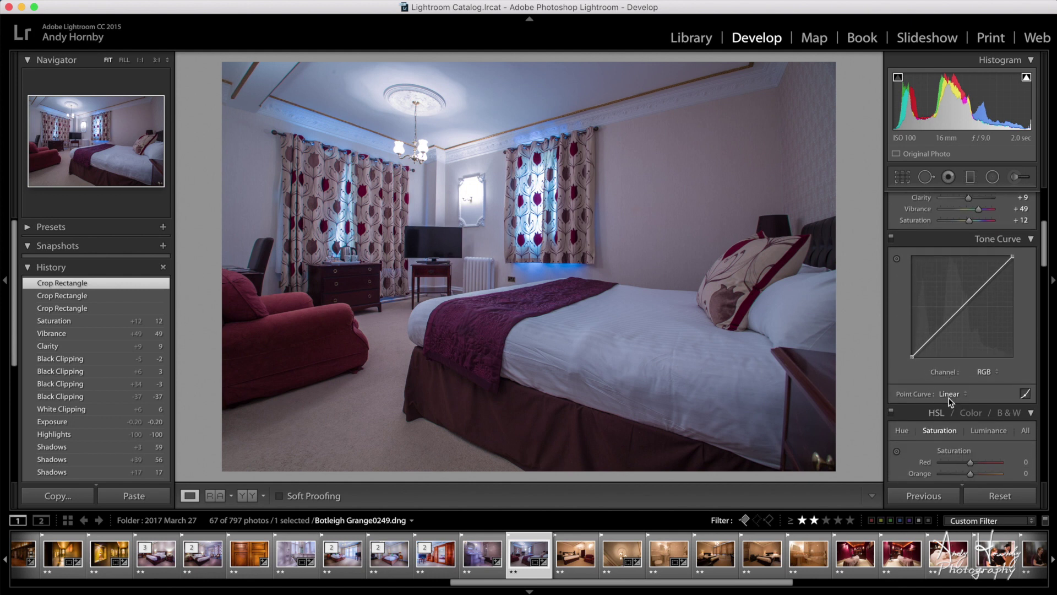
click(948, 394)
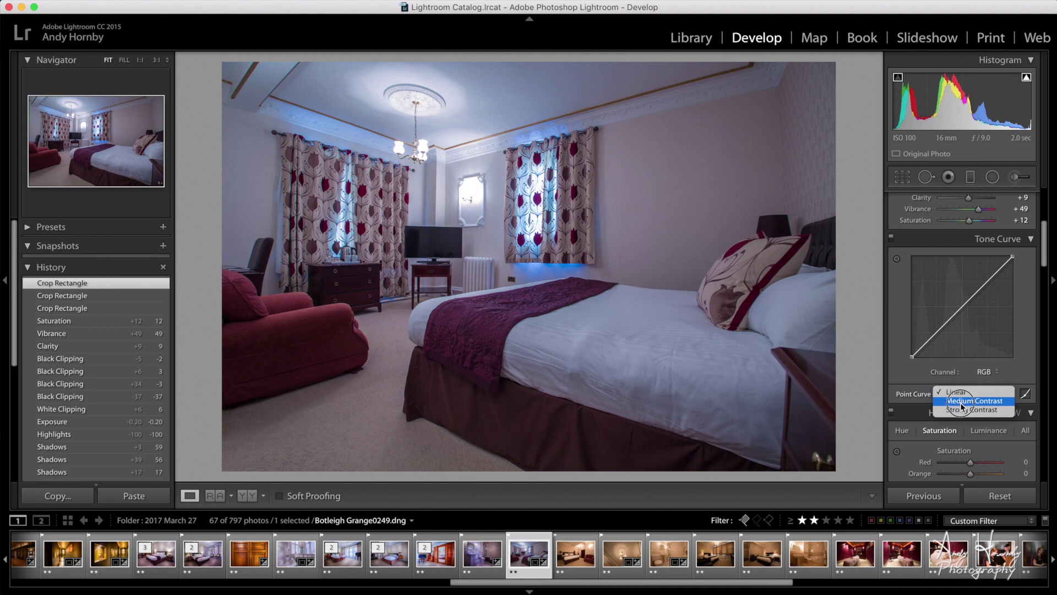
click(961, 406)
- Set the contrast to +17, the exposure to −0.15 and the shadows to +72
scroll(938, 246, up, 5)
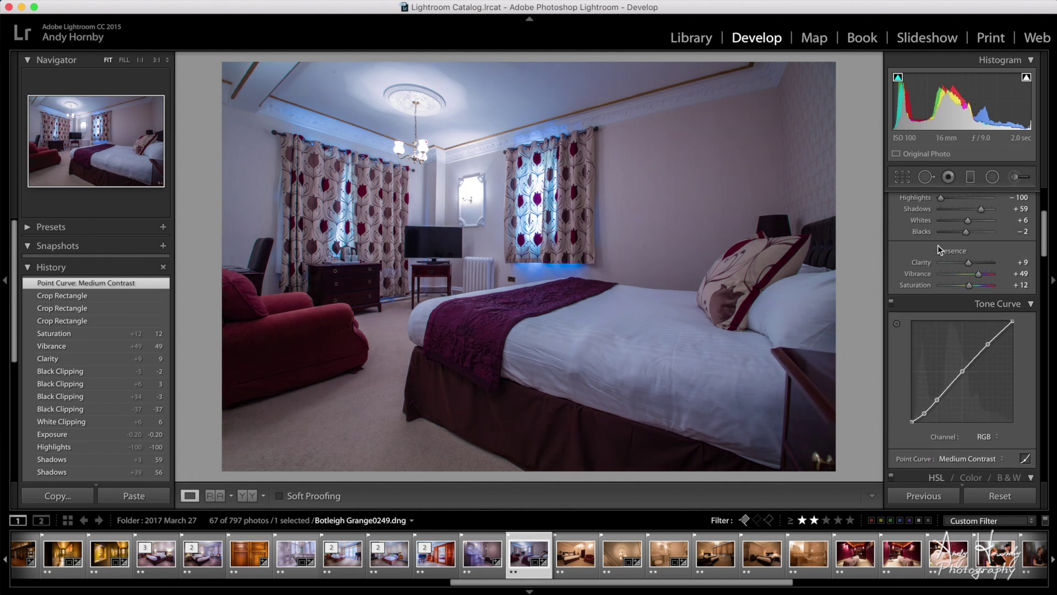
scroll(938, 245, up, 3)
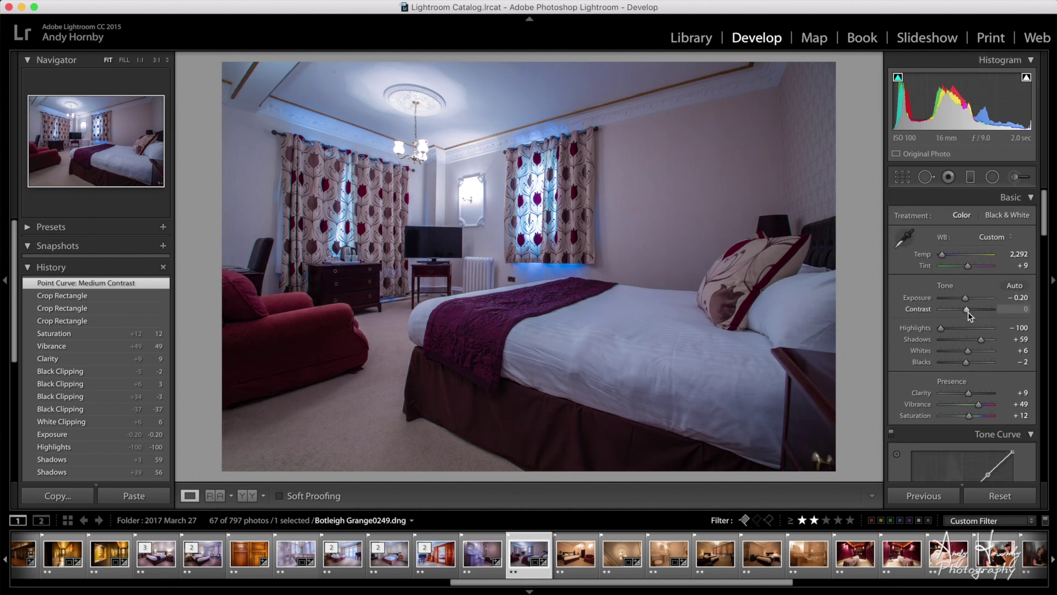
drag(969, 314, 972, 312)
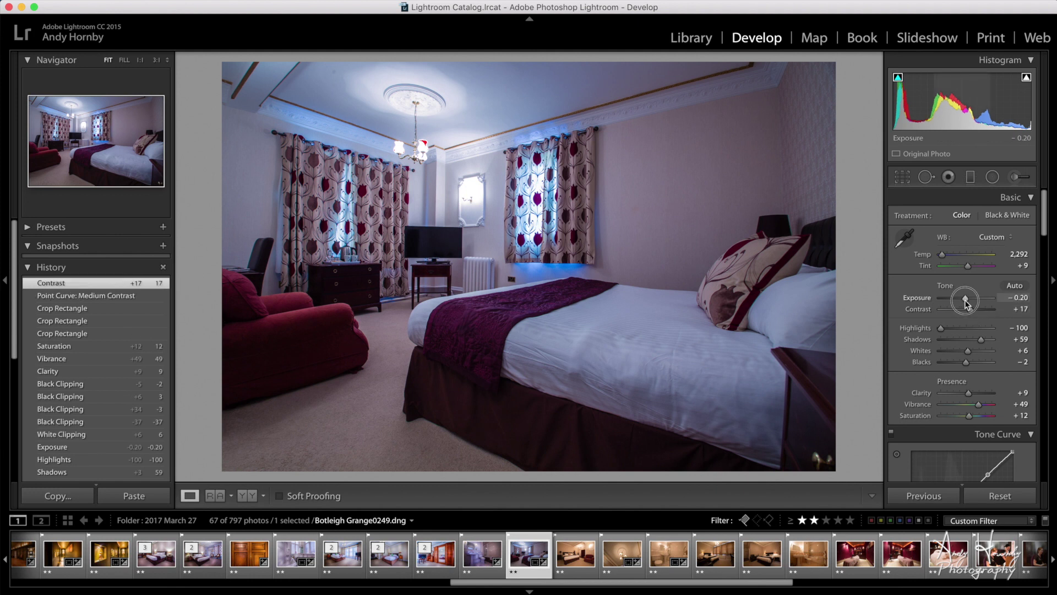
drag(967, 303, 967, 303)
drag(982, 340, 987, 342)
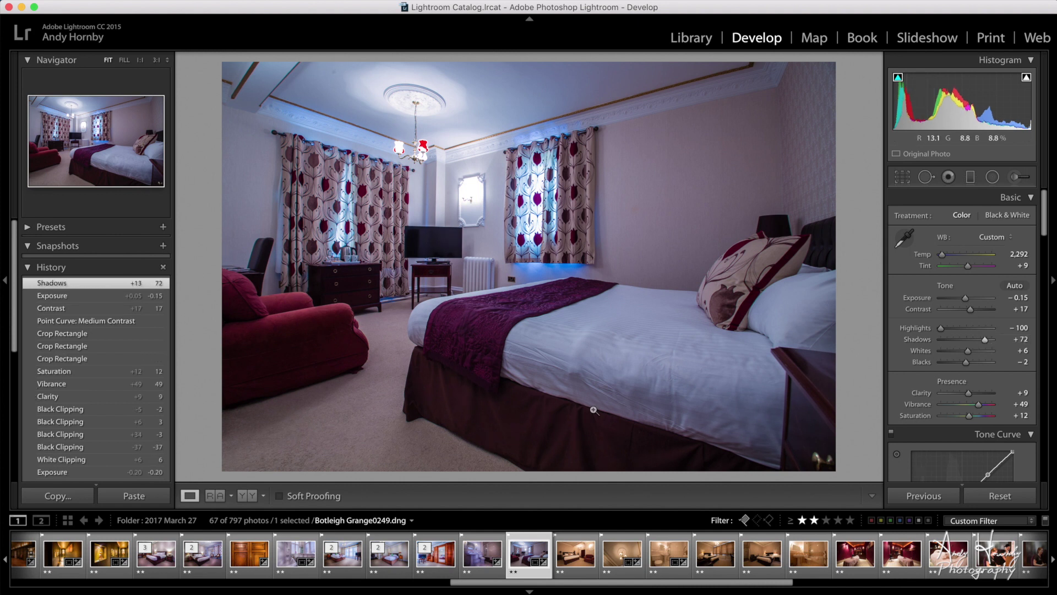
- Set the HSL saturation of blue to −28, aqua to −29, purple to +13 and magenta to +45
scroll(888, 395, down, 5)
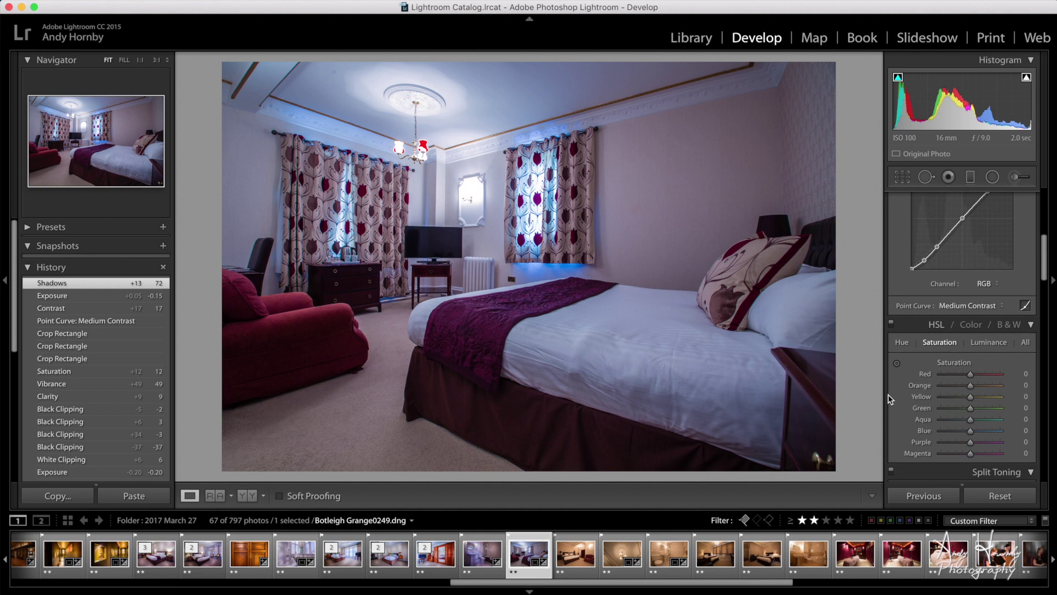
scroll(887, 394, down, 3)
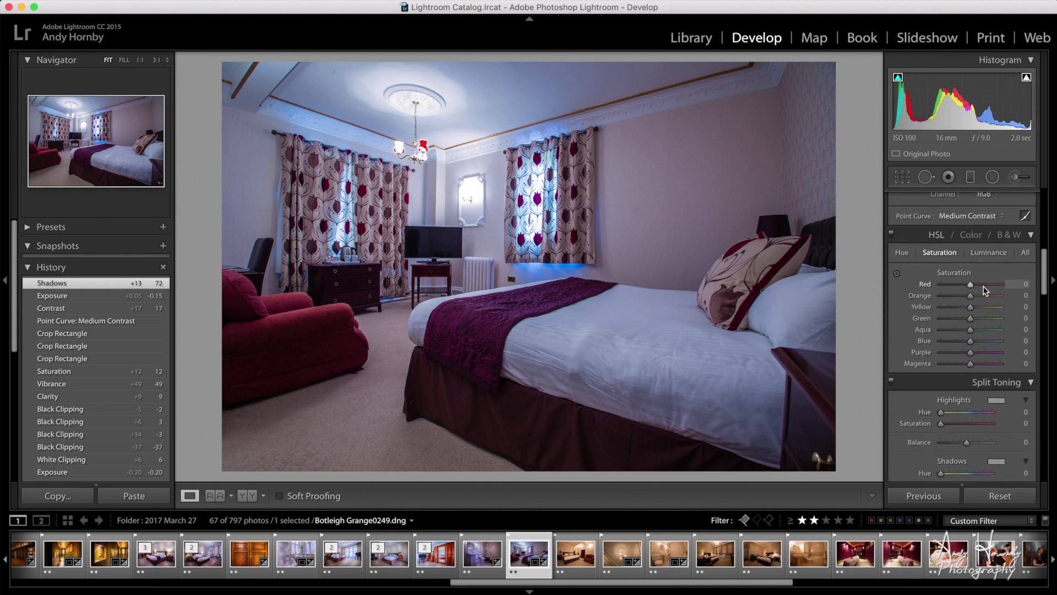
drag(971, 342, 985, 368)
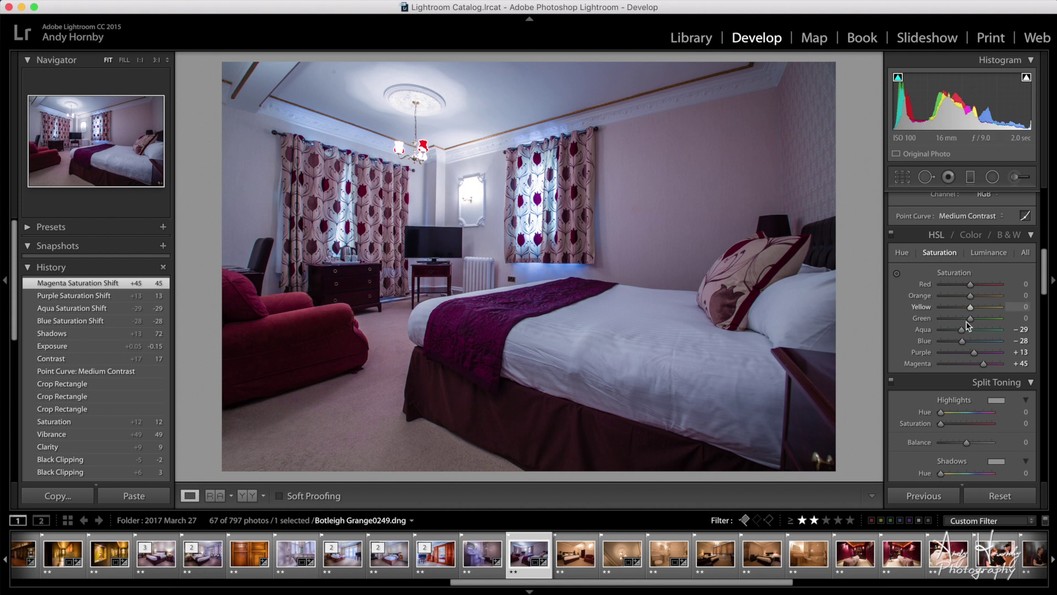
- Set the HSL luminance of blue to +3, leaving aqua luminance at 0
click(985, 255)
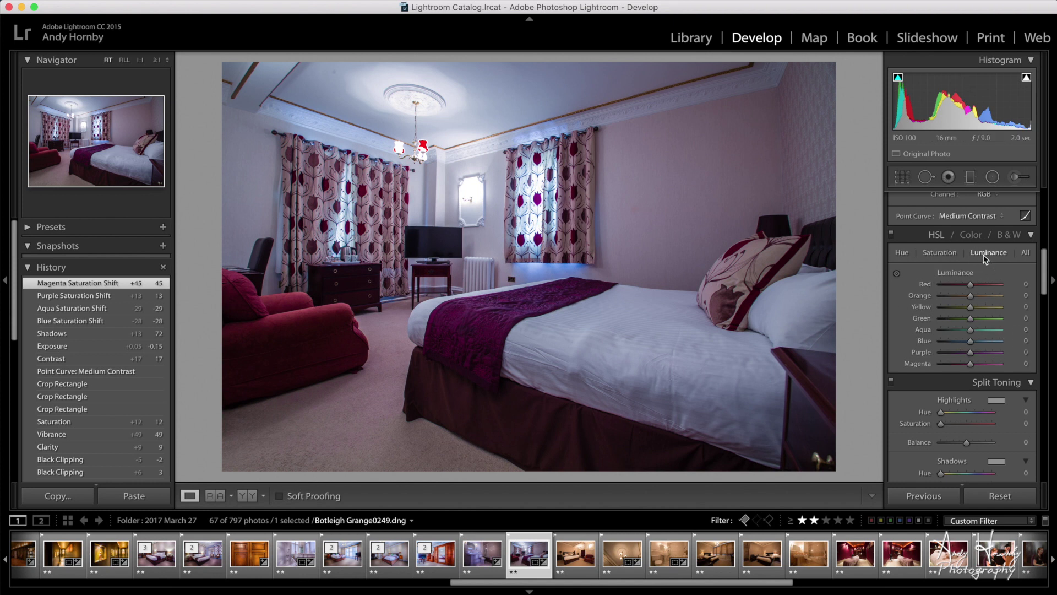
drag(972, 343, 976, 343)
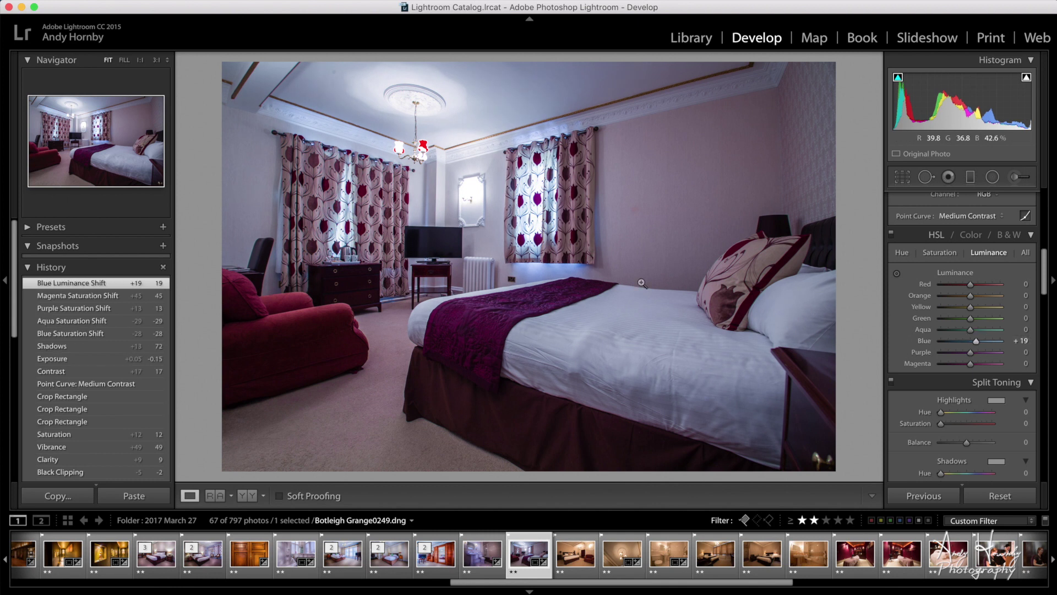
click(971, 332)
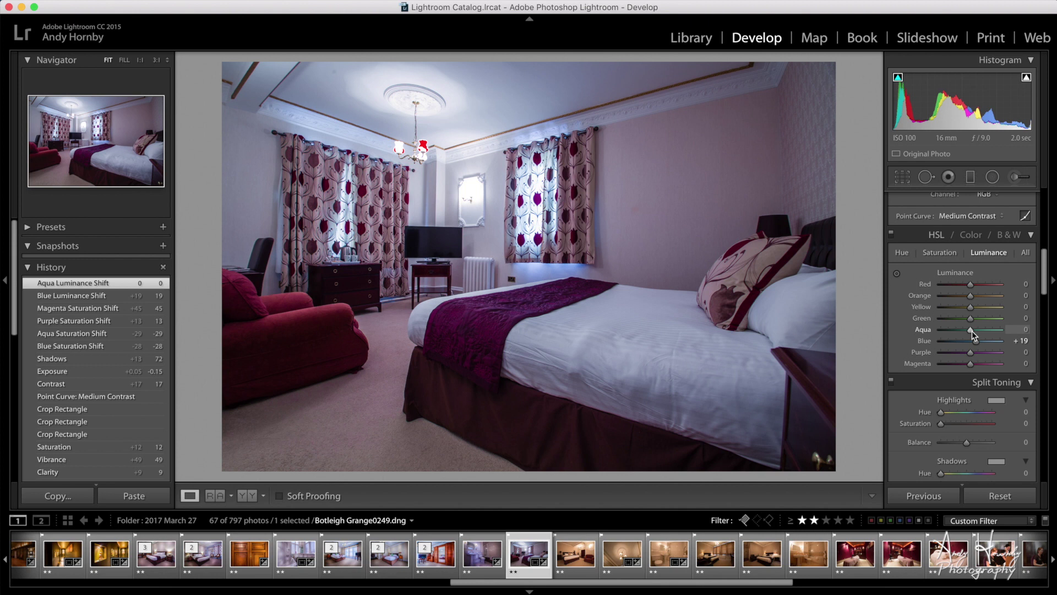
drag(976, 342, 972, 346)
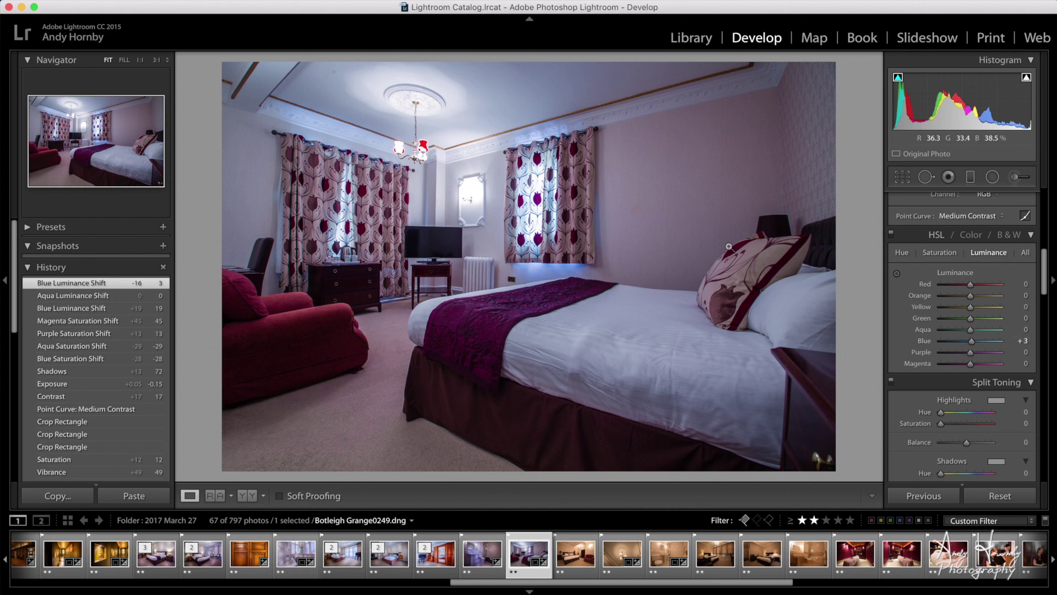
- Set the exposure to −0.40 and the shadows to +87
scroll(896, 295, up, 10)
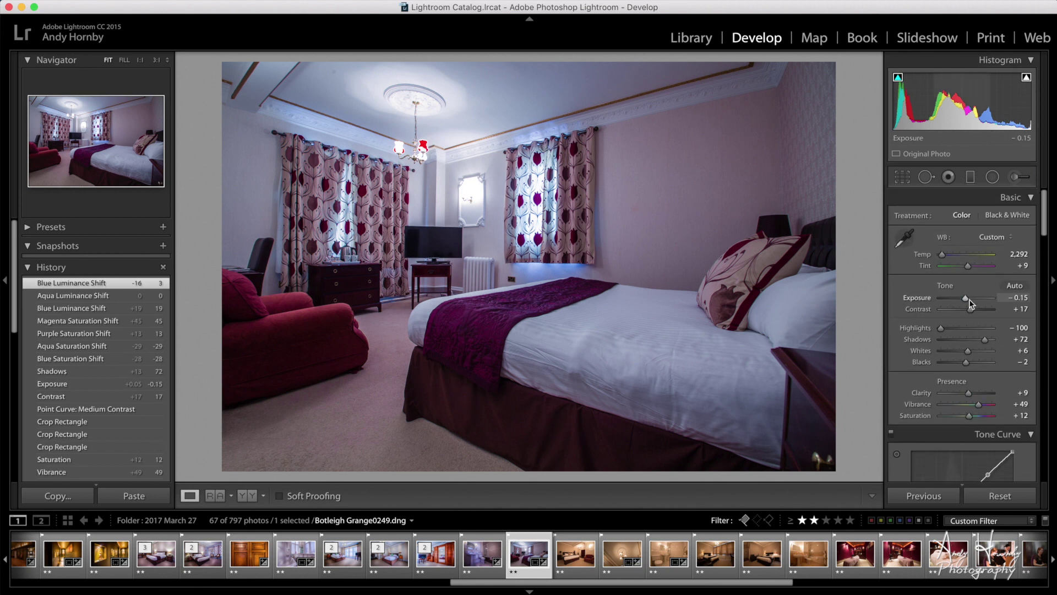
drag(968, 300, 967, 299)
drag(985, 342, 989, 343)
- Set the sharpening amount to 69 and, using the mask preview, the sharpening masking to 47
scroll(989, 343, down, 10)
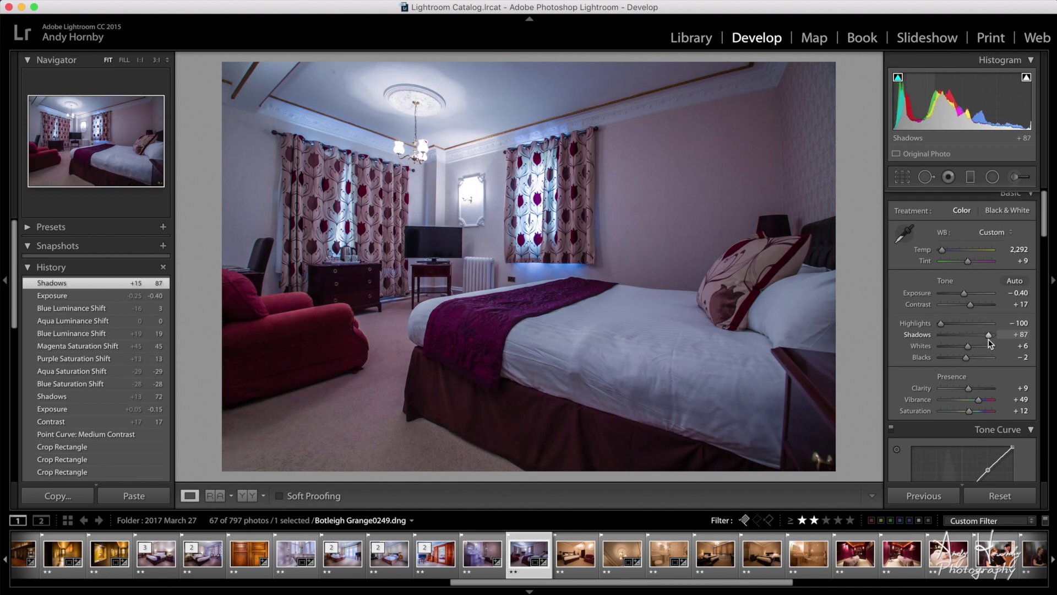
scroll(989, 342, down, 3)
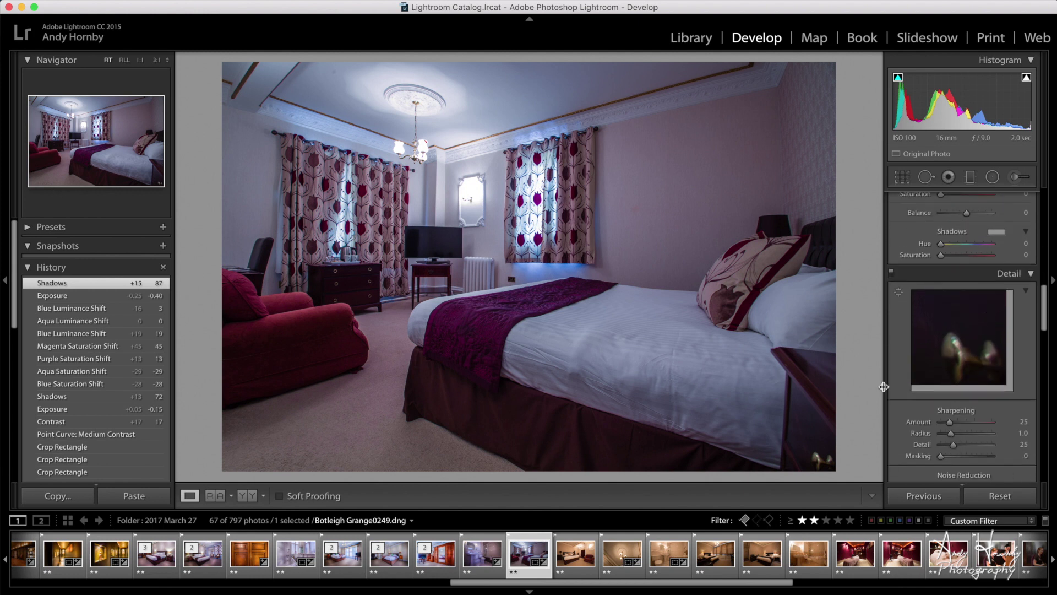
scroll(904, 390, down, 2)
drag(950, 374, 963, 374)
key(alt)
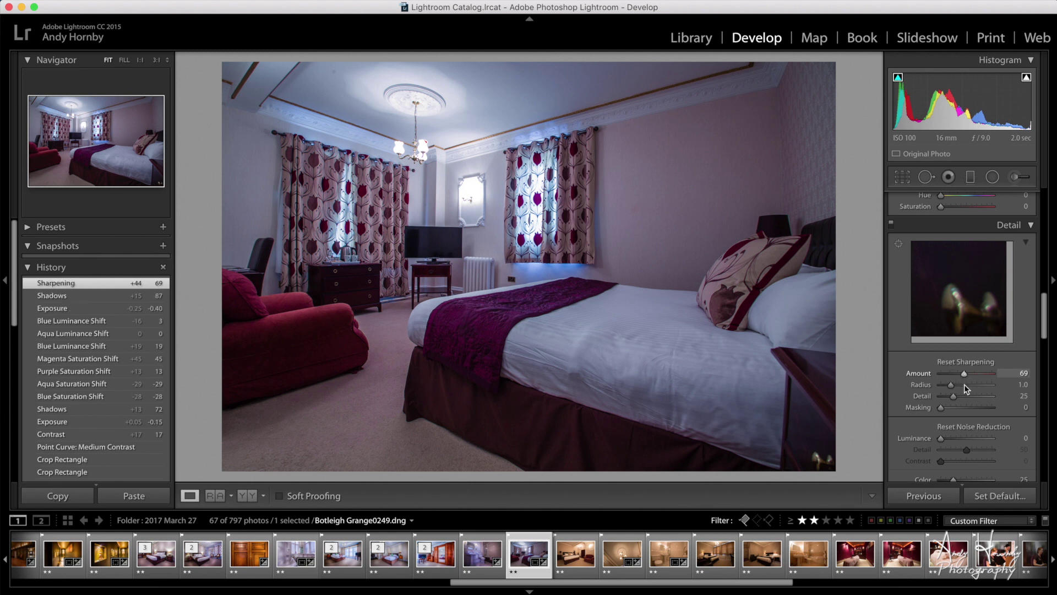
drag(940, 409, 965, 414)
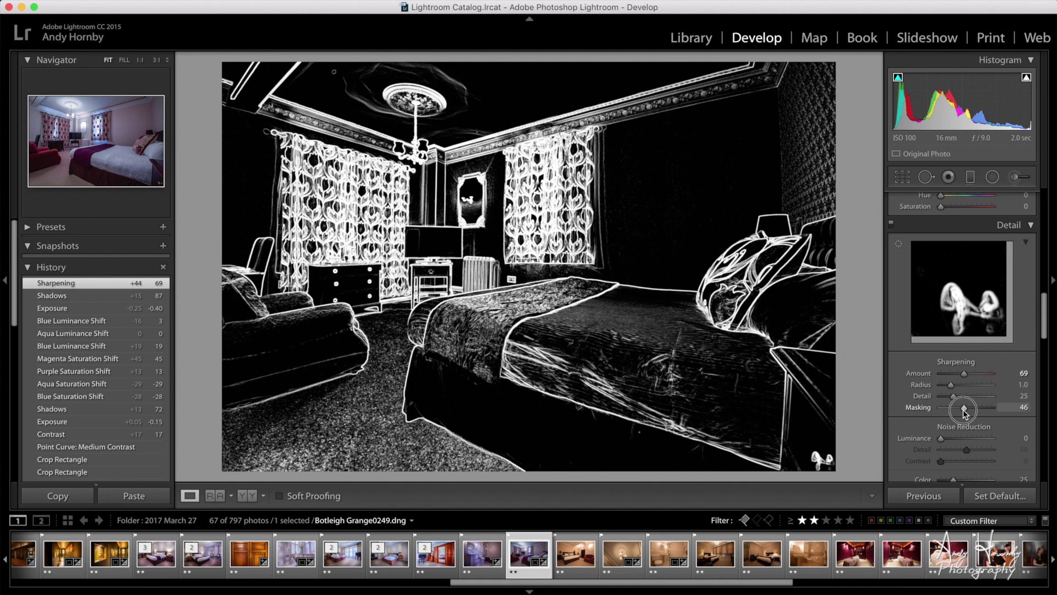
drag(965, 413, 965, 413)
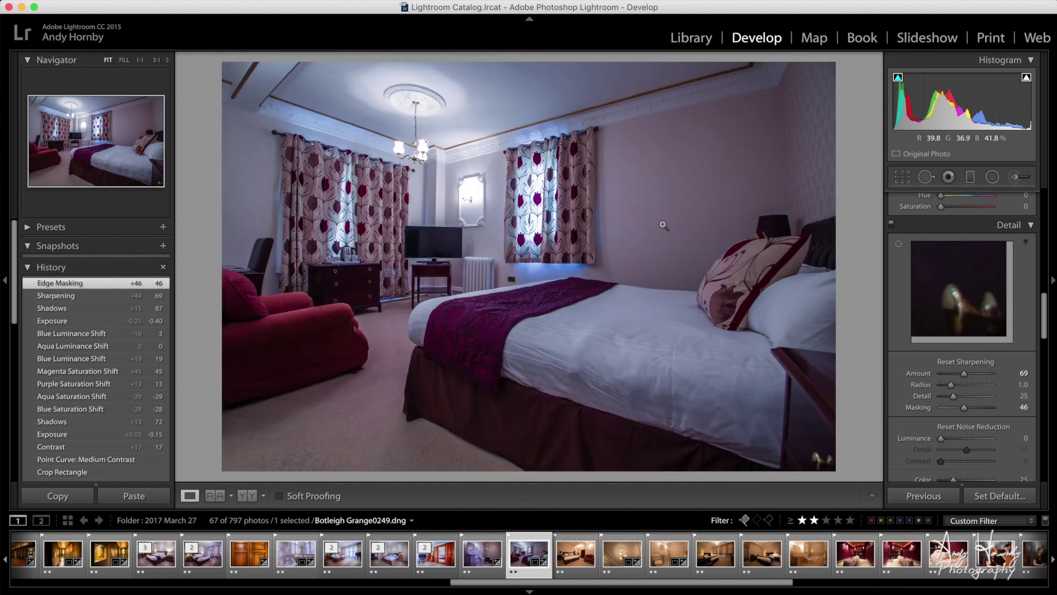
drag(963, 410, 965, 411)
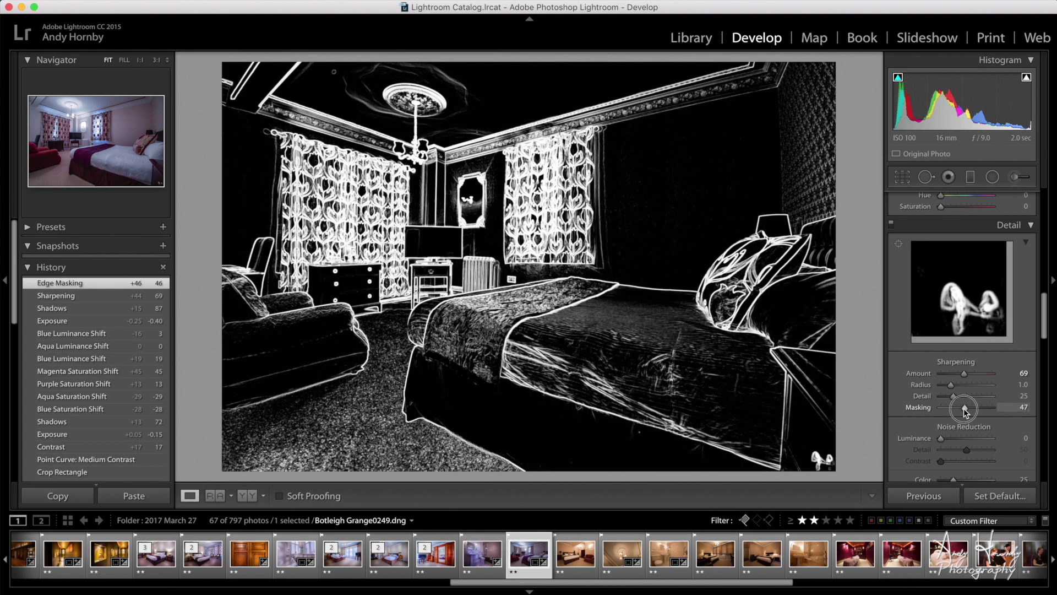
drag(964, 409, 964, 408)
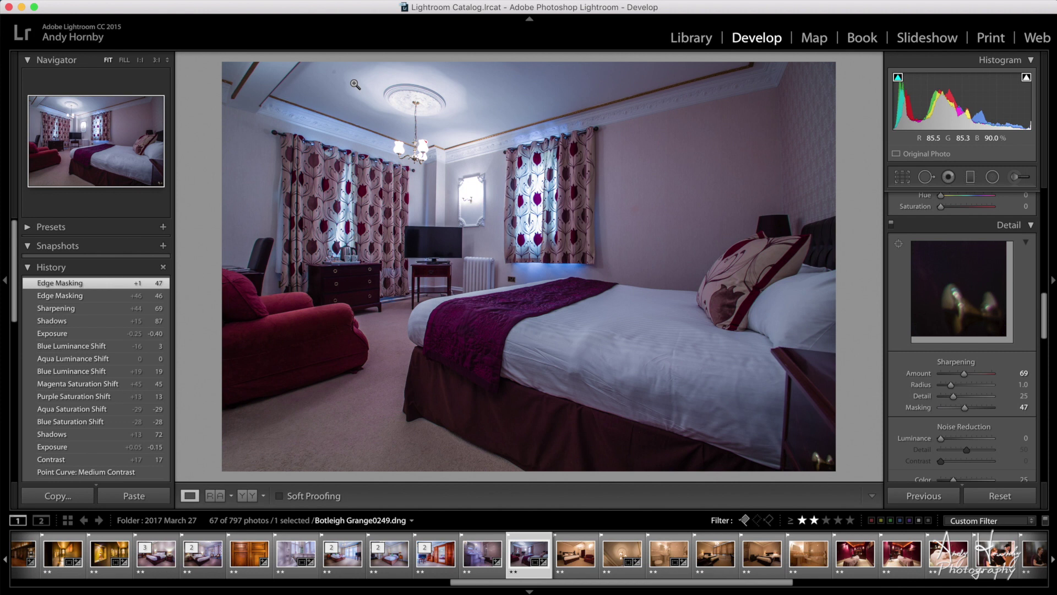
- Heal the small spot on the ceiling between the ceiling rose and the photo's upper-left corner, and check the curtain area for others
click(926, 176)
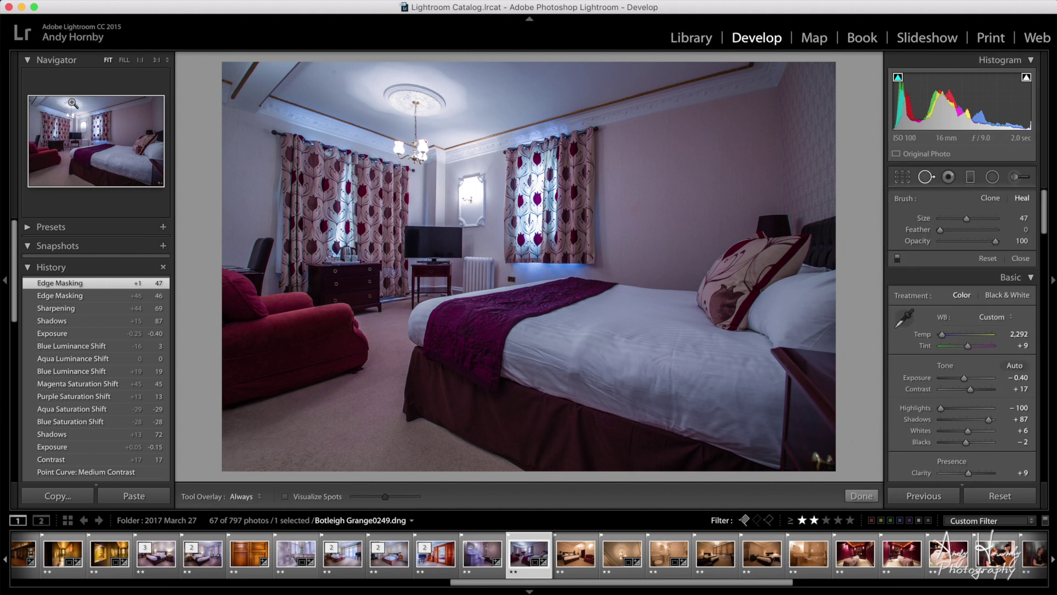
key(z)
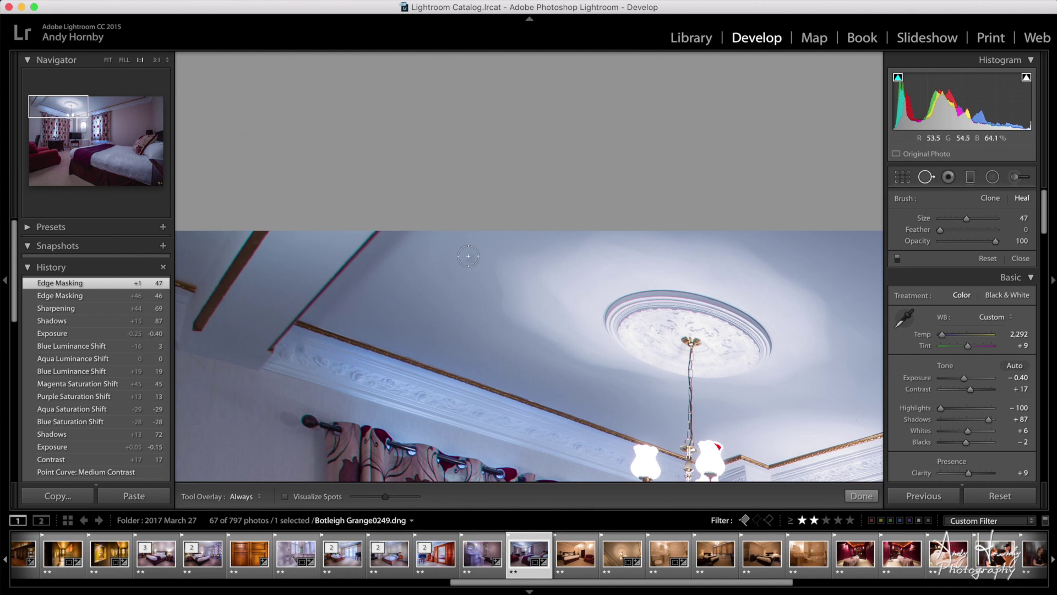
click(470, 259)
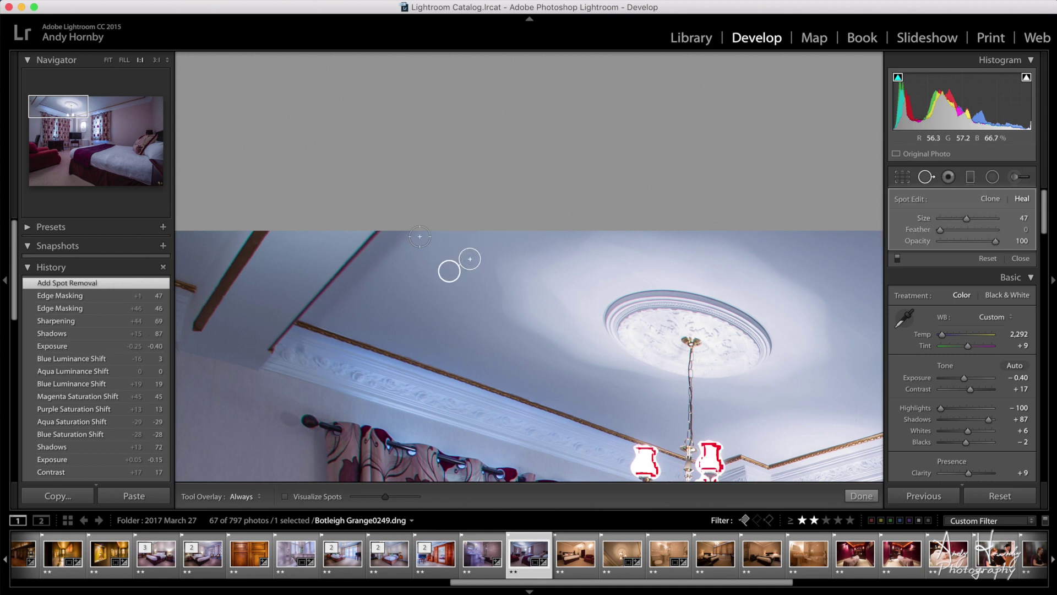
drag(75, 113, 61, 135)
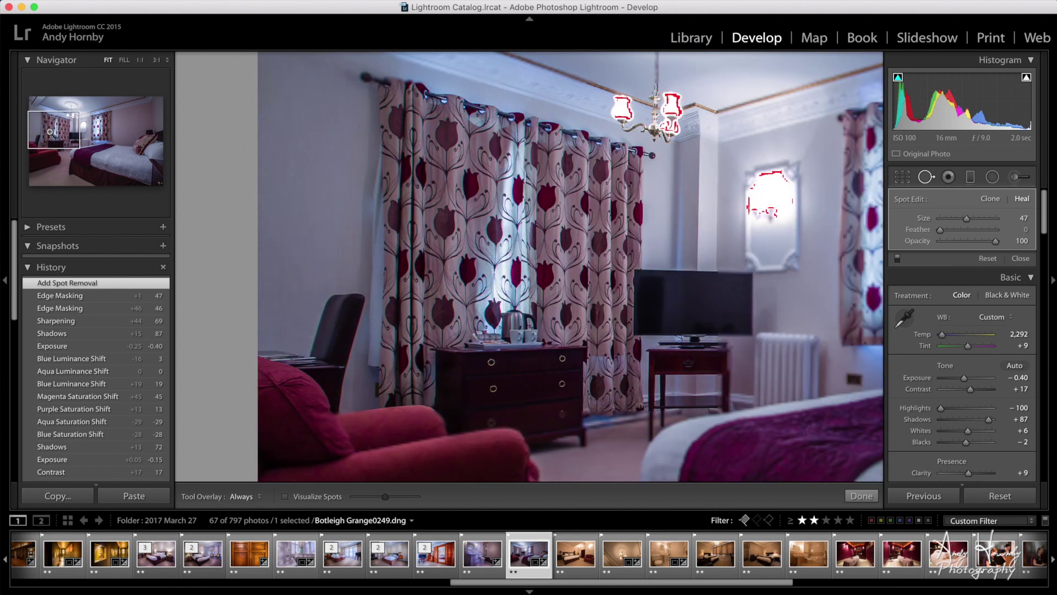
key(z)
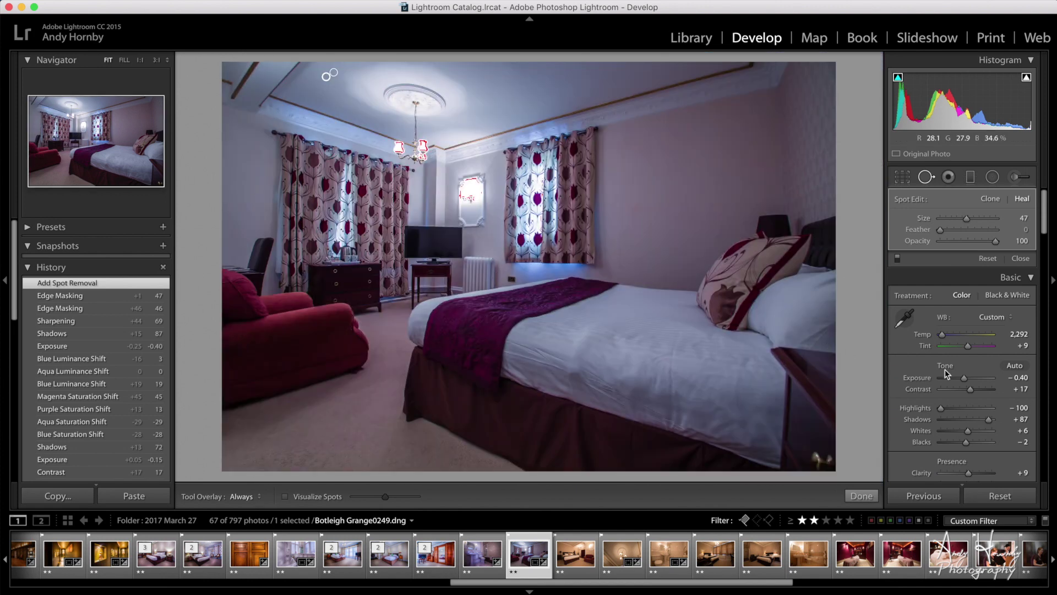
key(q)
- Remove chromatic aberration and enable lens profile corrections with Tamron as the lens make
scroll(940, 366, down, 5)
scroll(941, 367, down, 15)
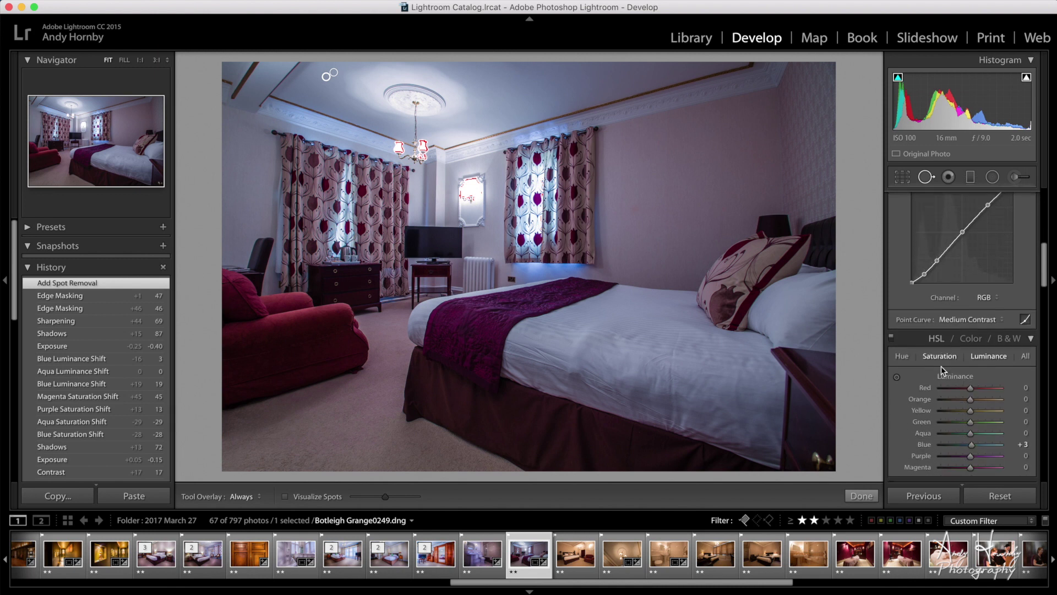
scroll(940, 370, down, 3)
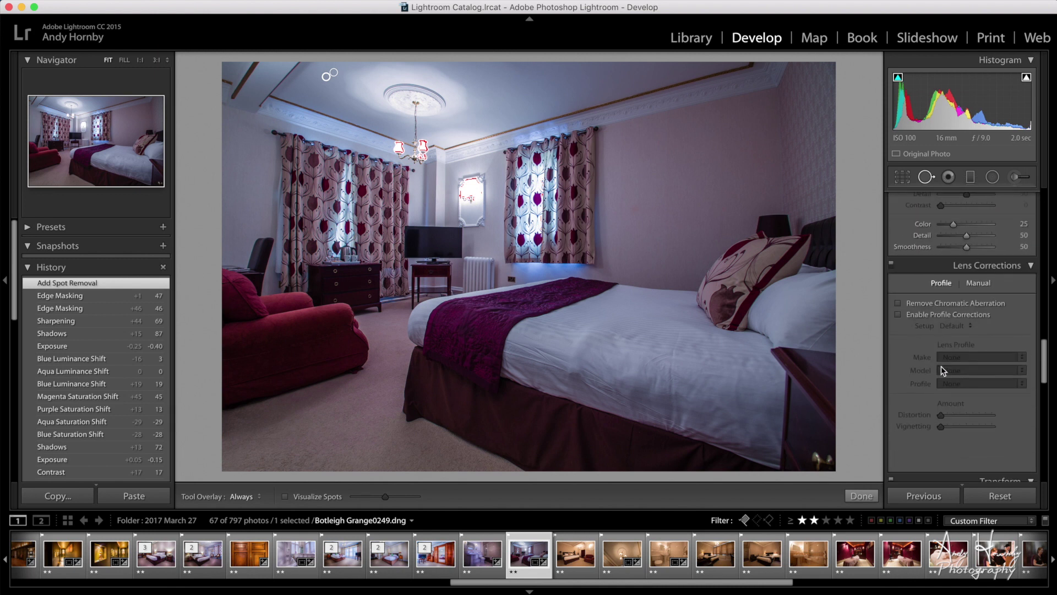
click(898, 303)
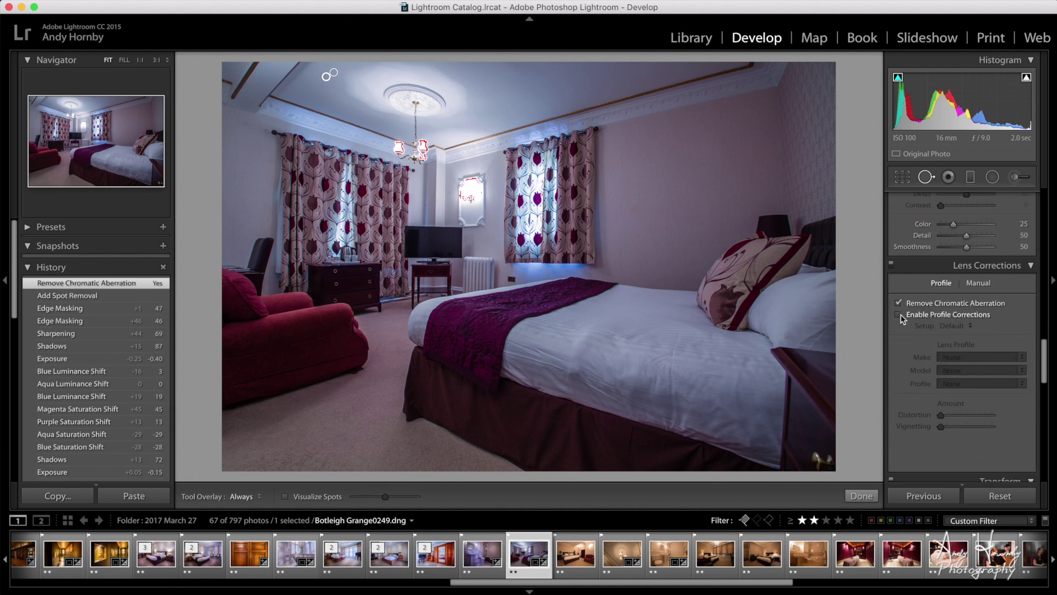
click(899, 315)
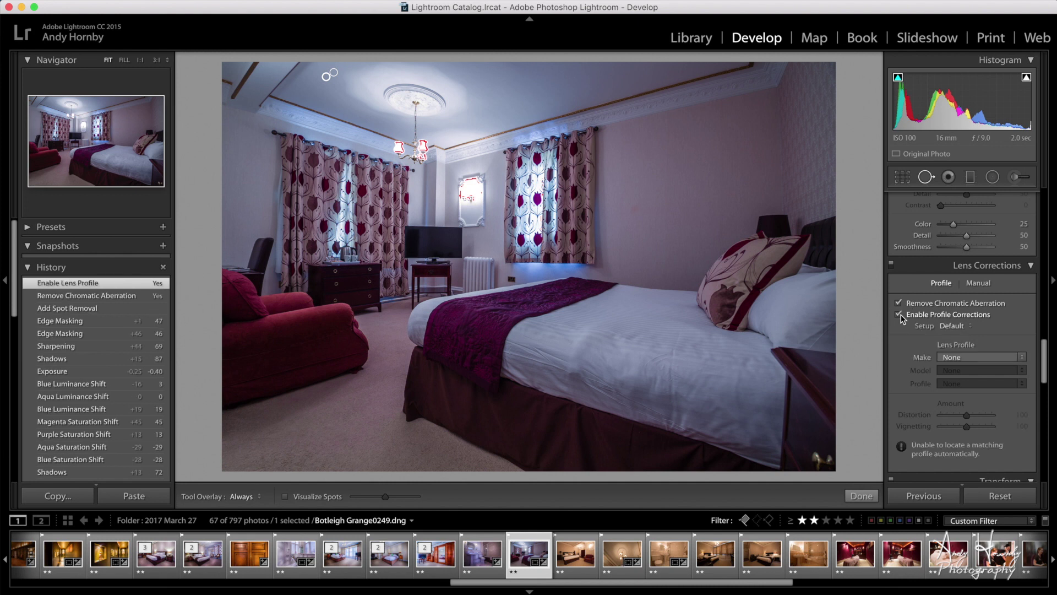
click(965, 358)
scroll(963, 357, down, 5)
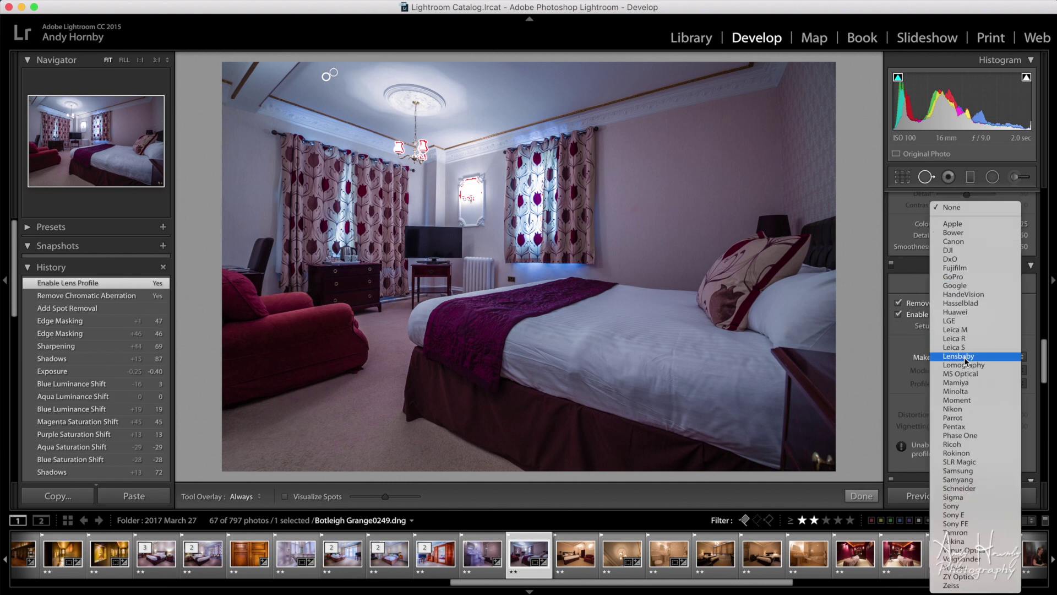
click(958, 532)
- Compare the Level, Off and Auto options of the Upright perspective correction and apply Auto
scroll(904, 377, down, 4)
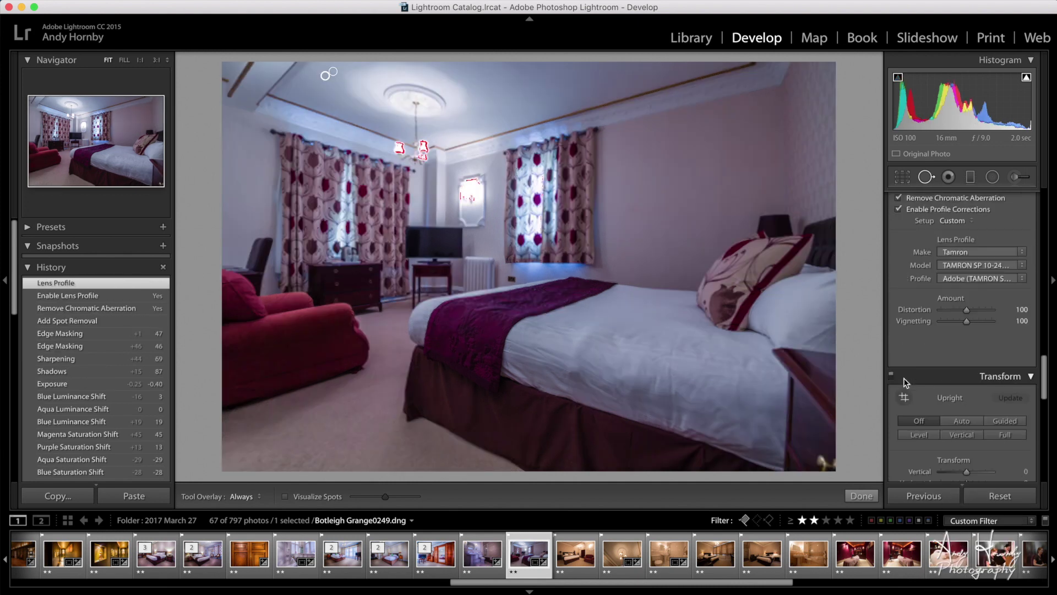
scroll(903, 378, down, 3)
scroll(904, 378, down, 3)
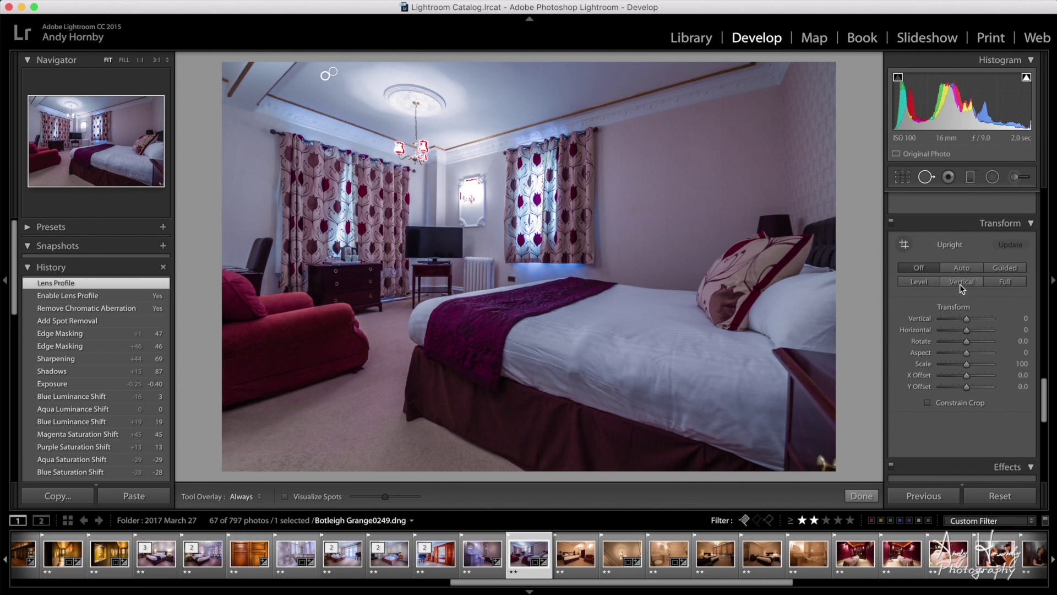
click(927, 283)
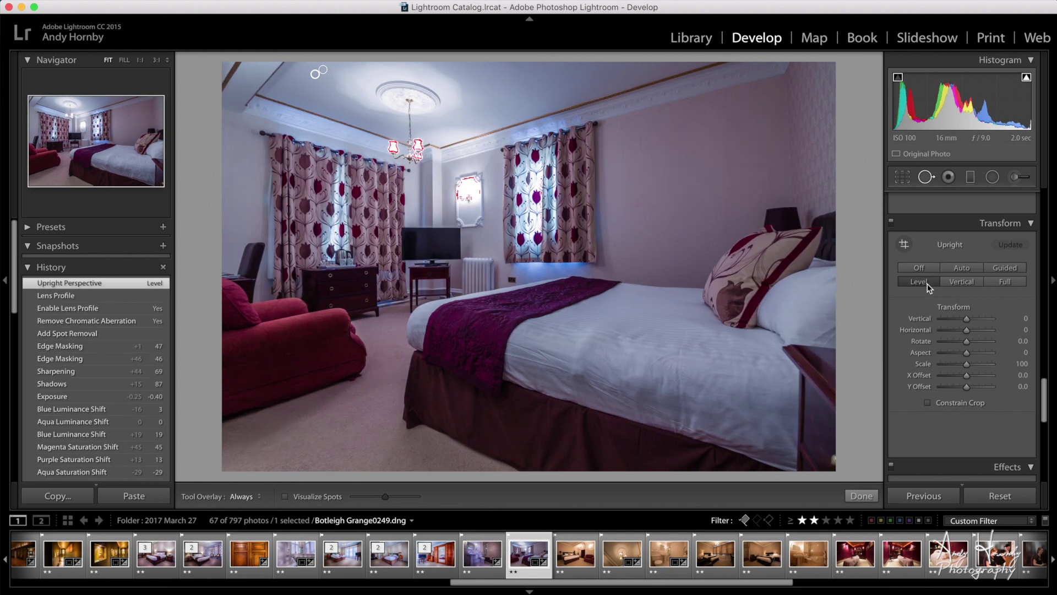
click(920, 268)
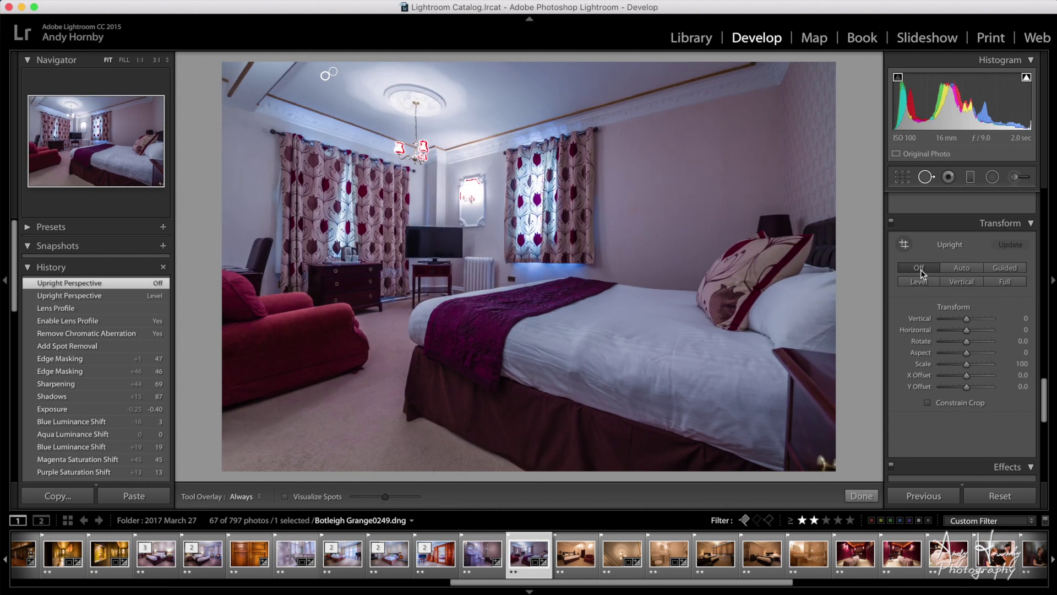
click(923, 282)
click(965, 269)
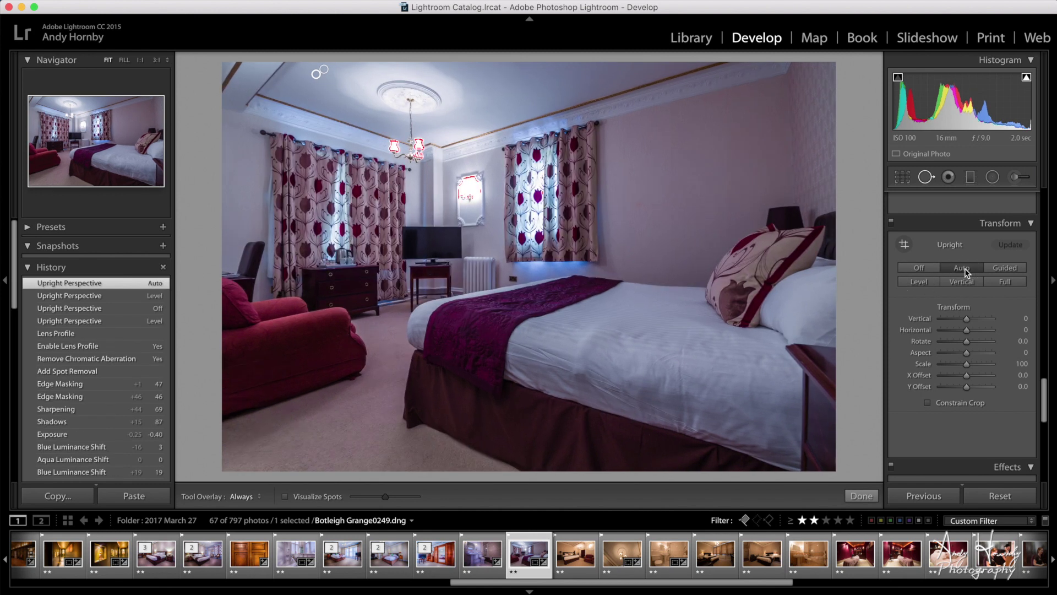
click(930, 271)
click(962, 270)
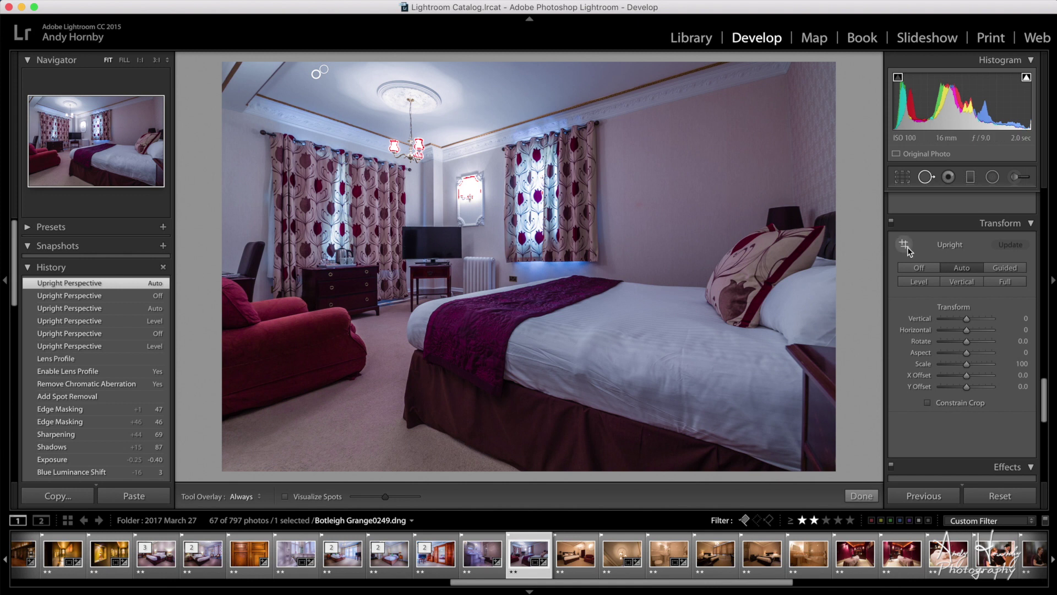
- Set the whites to −86 to recover the clipped highlights in the chandelier and wall light
scroll(908, 247, up, 5)
scroll(908, 246, up, 4)
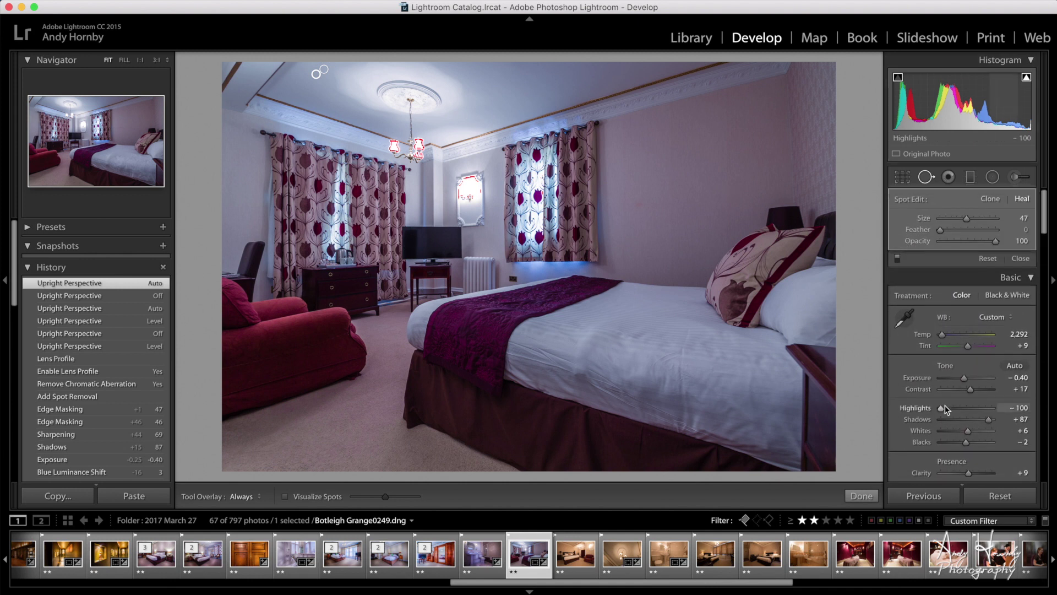
drag(964, 431, 945, 436)
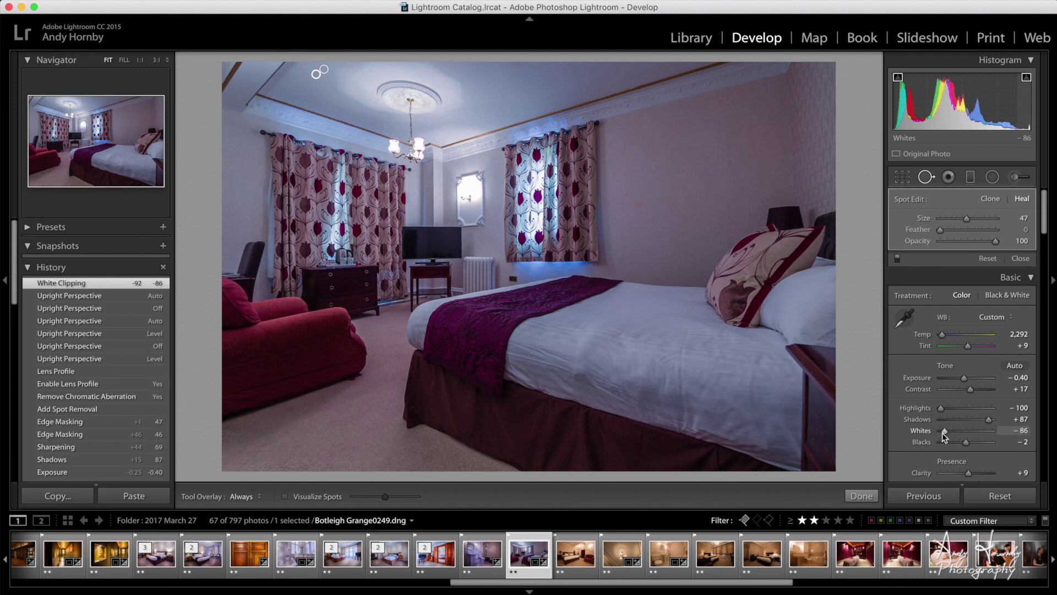
- Add a post-crop vignette with an amount of −5 in the Highlight Priority style
scroll(944, 435, down, 15)
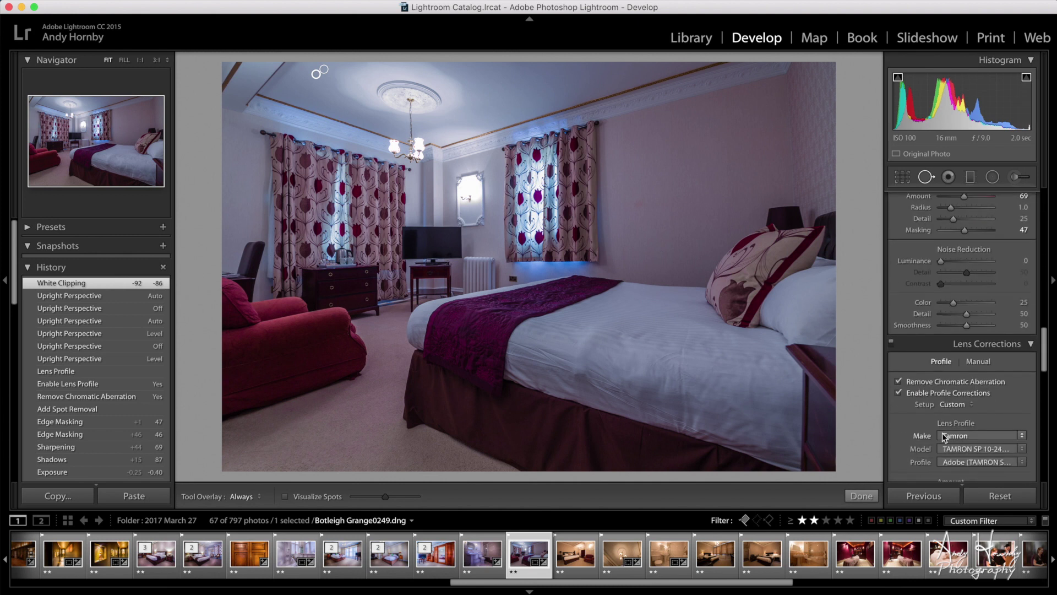
scroll(943, 433, down, 6)
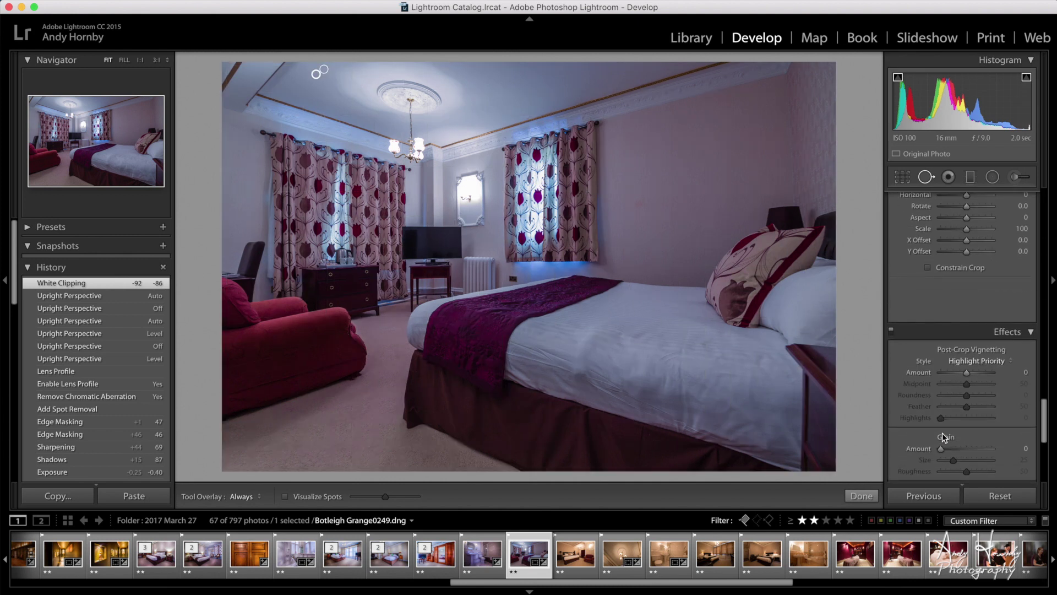
scroll(943, 433, down, 6)
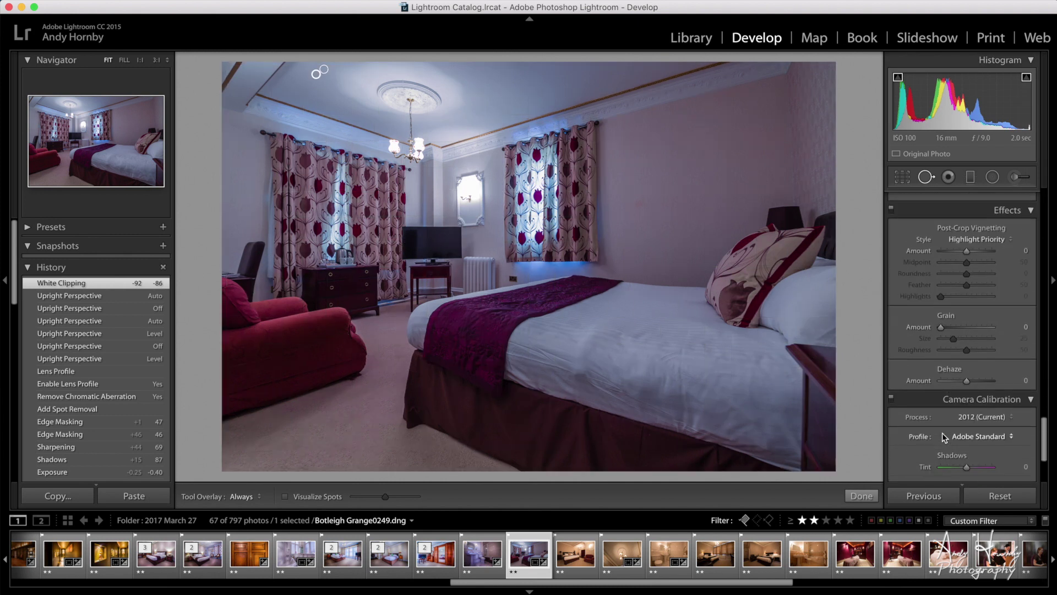
drag(966, 222, 963, 226)
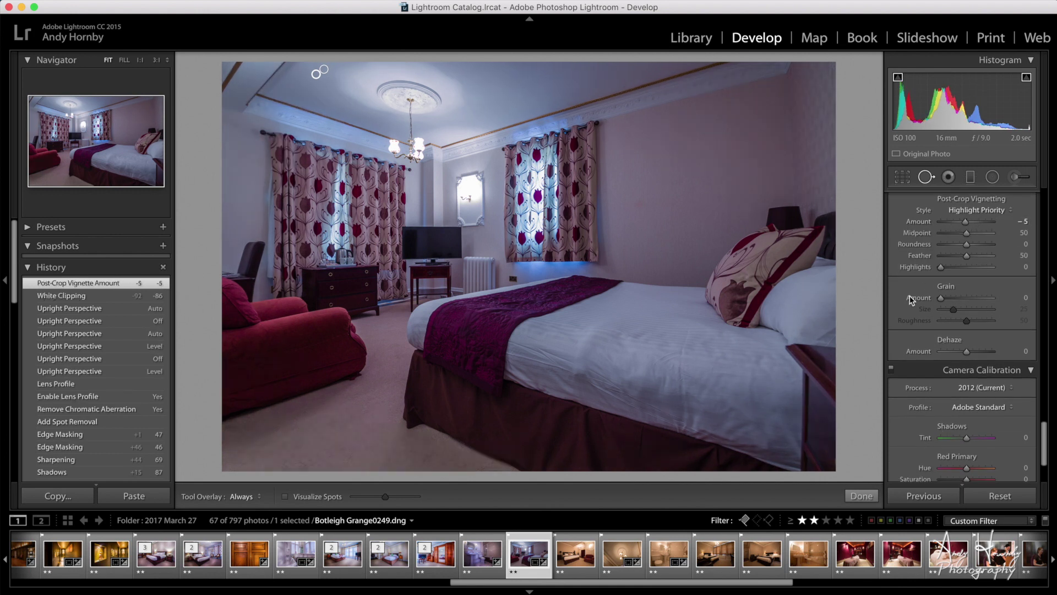
scroll(910, 293, down, 3)
scroll(910, 293, up, 6)
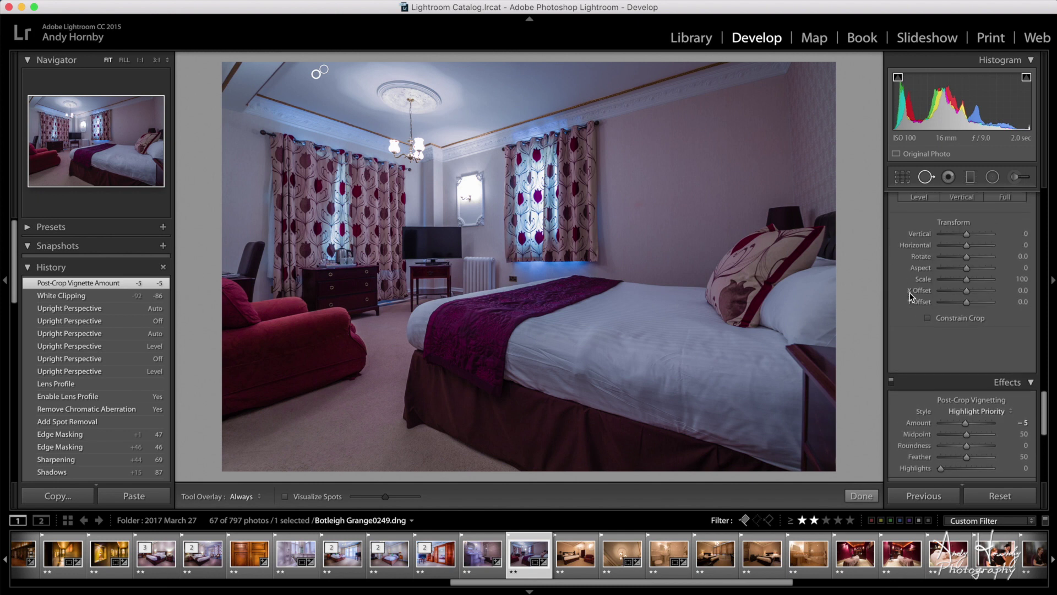
- Heal the blemish on the plain wall beside the right-hand window with a spot removal of size 75
scroll(910, 292, up, 10)
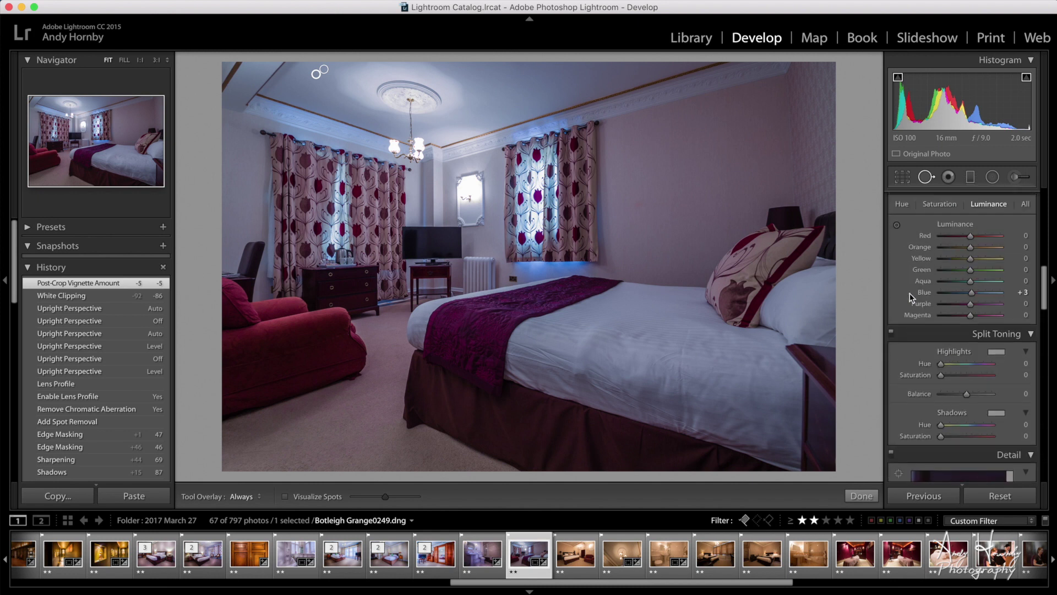
scroll(910, 301, up, 5)
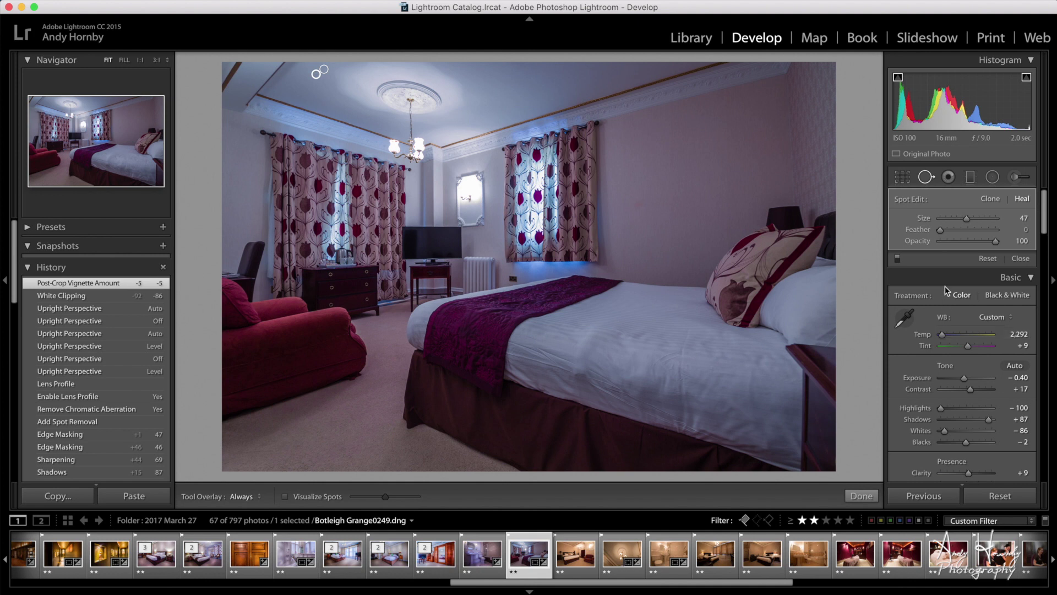
click(993, 177)
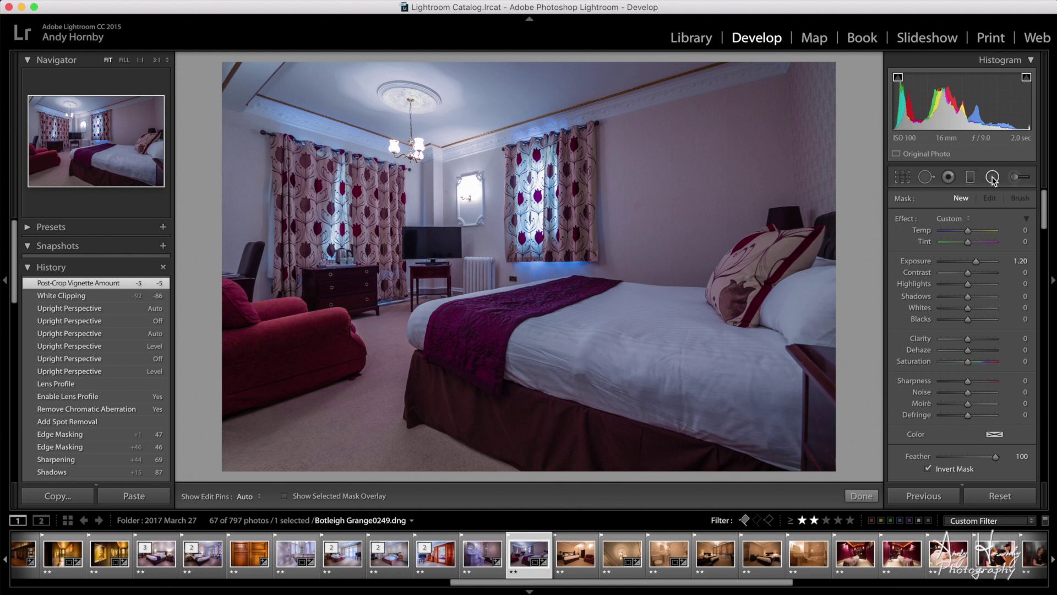
click(926, 177)
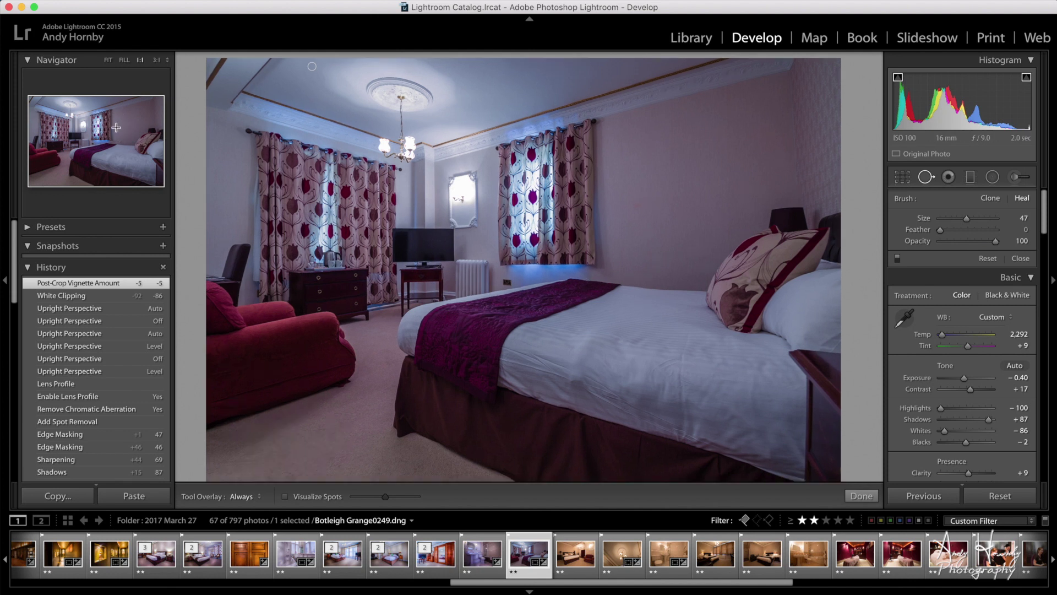
key(z)
scroll(566, 289, up, 5)
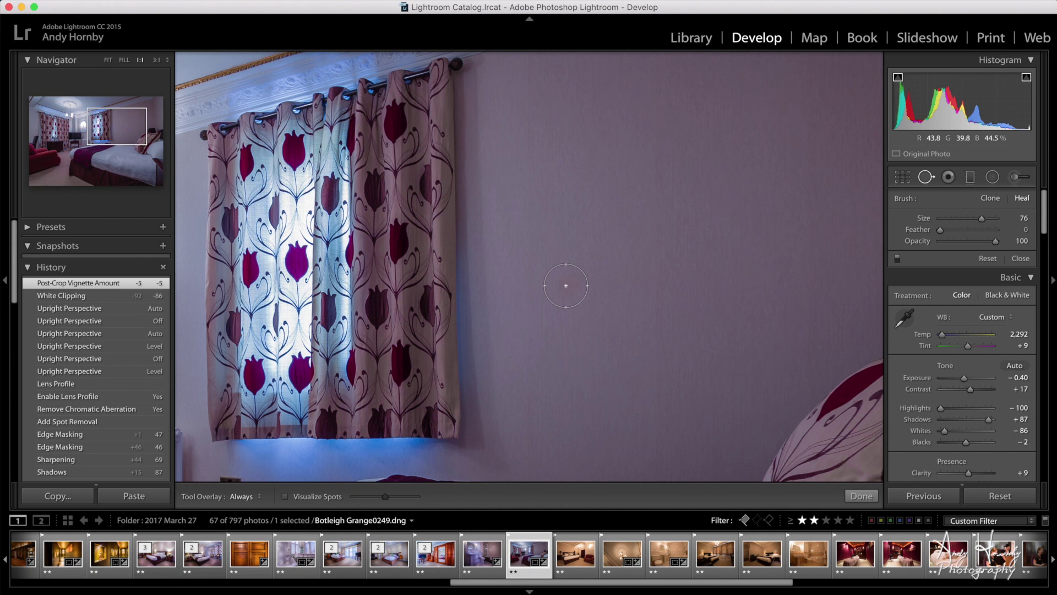
scroll(568, 284, up, 1)
click(568, 284)
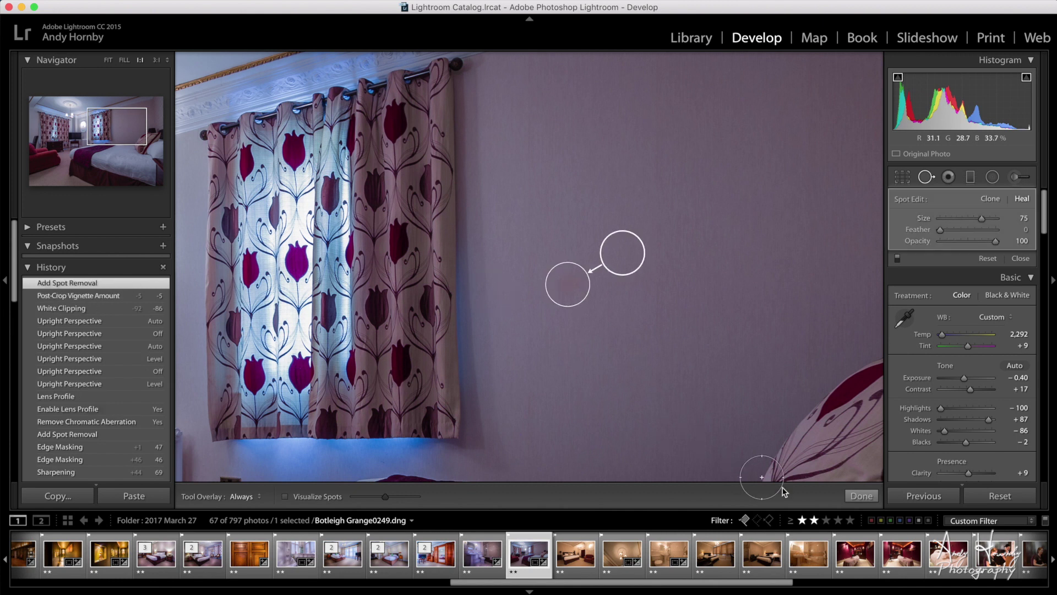
click(853, 497)
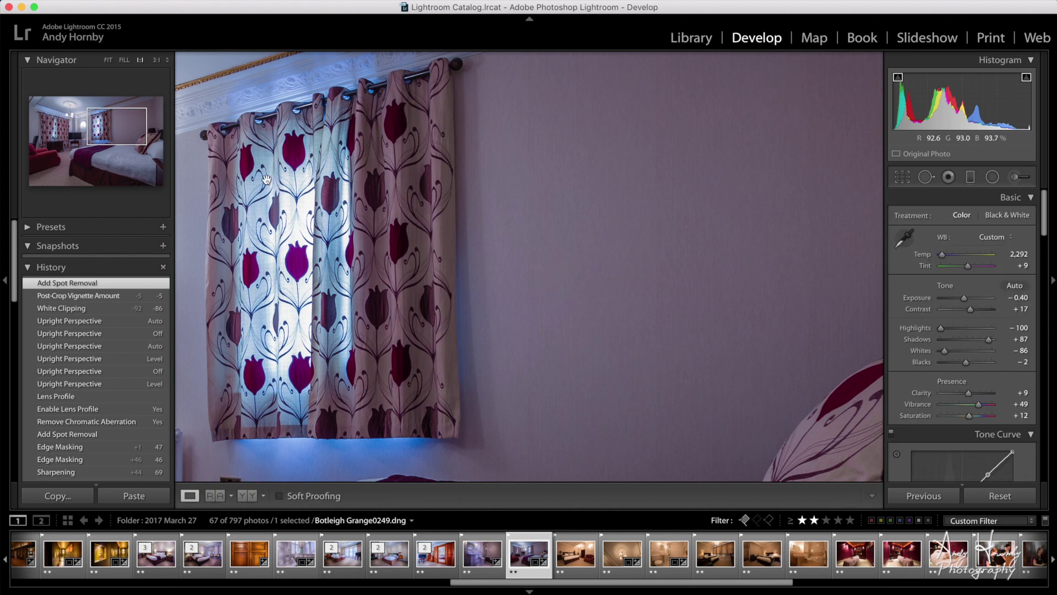
key(z)
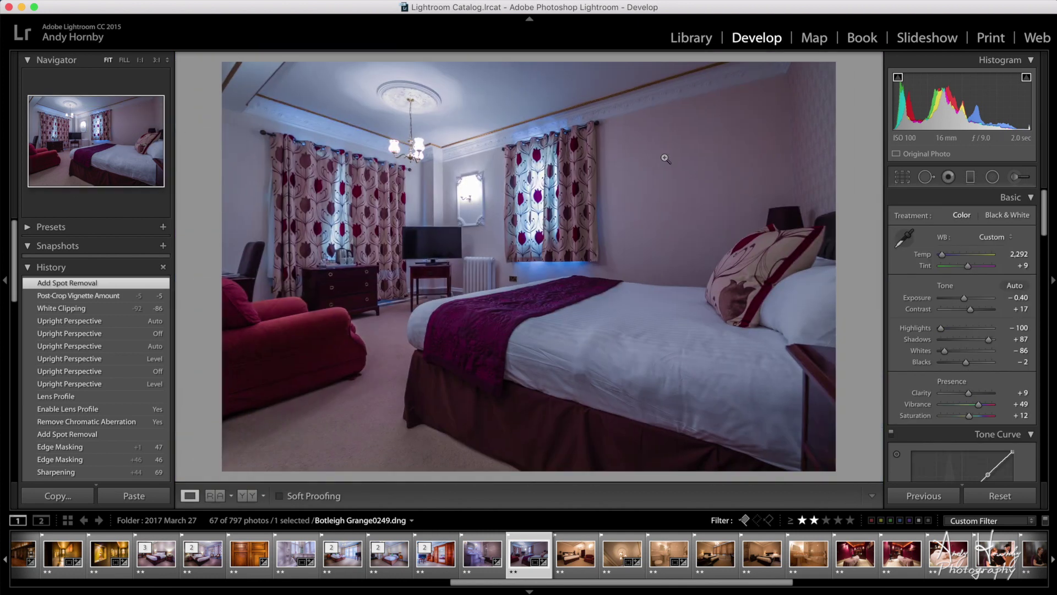
- Brighten the upper part of the bed with a tilted radial filter at an exposure of 0.89
click(991, 179)
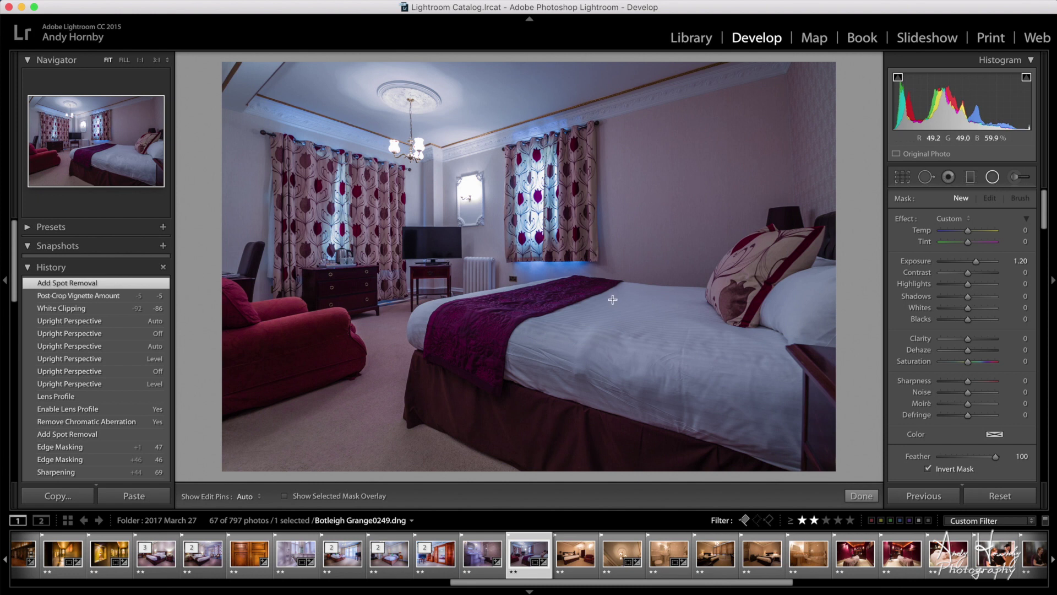
drag(607, 302, 712, 336)
drag(607, 302, 614, 311)
drag(732, 318, 754, 325)
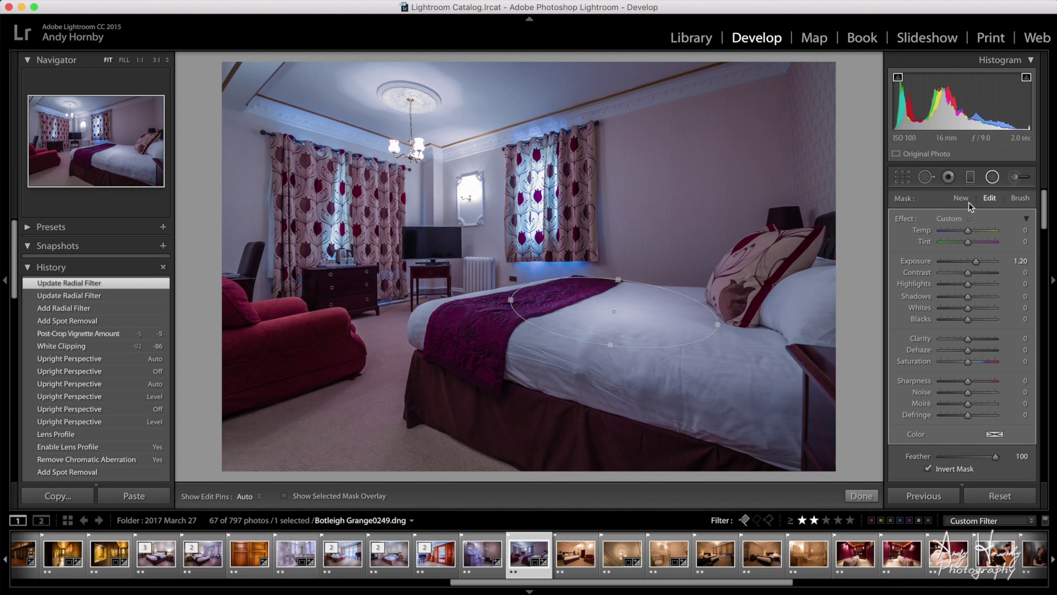
drag(977, 266, 974, 268)
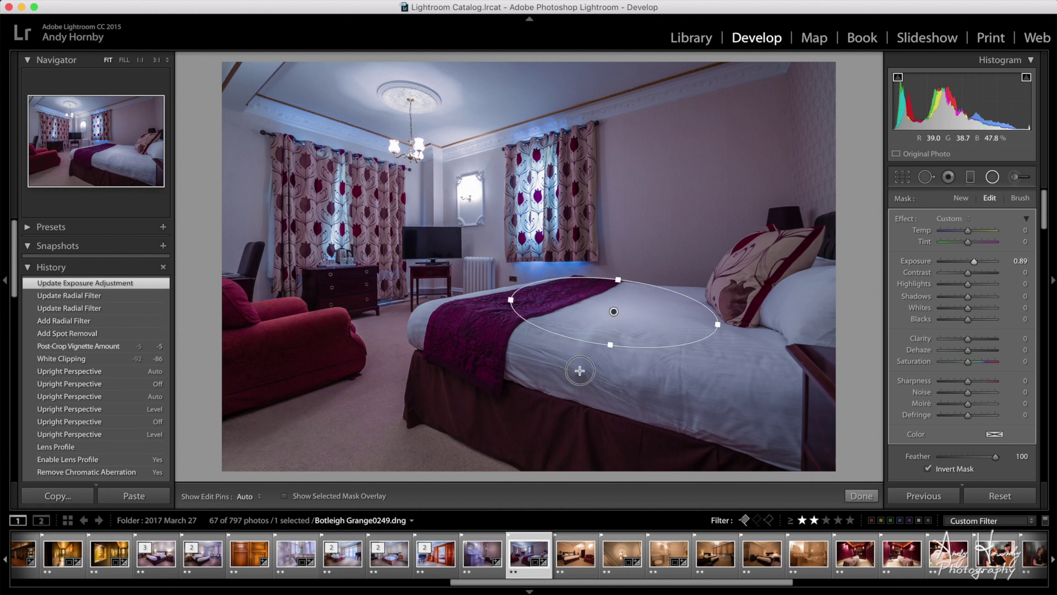
- Brighten the near side of the bed with a tilted radial filter at exposure 1.06 and the white pillow with one at 0.70
drag(768, 433, 775, 410)
drag(580, 373, 615, 374)
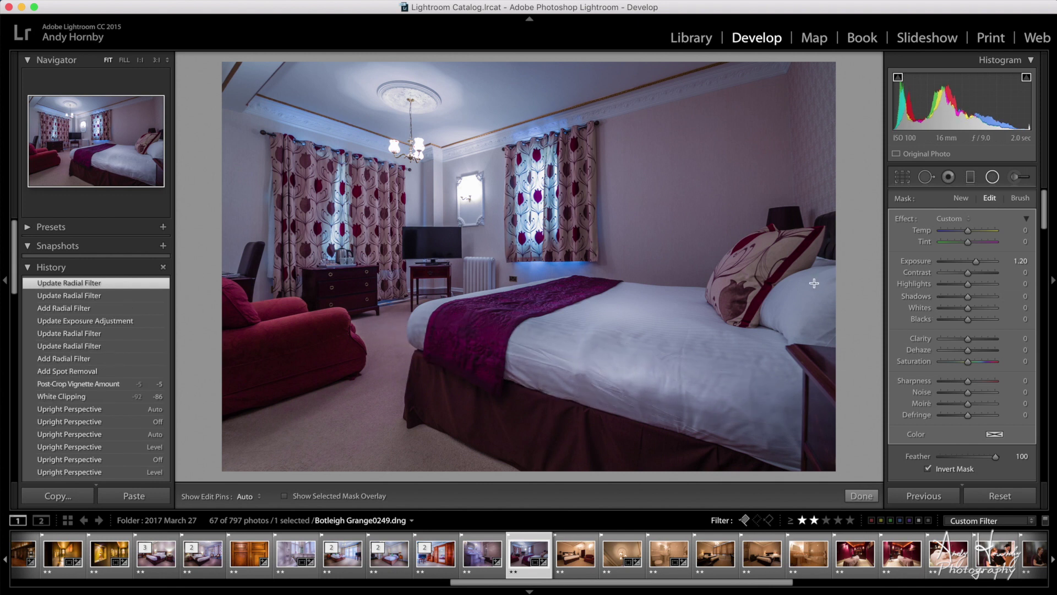
drag(800, 297, 829, 315)
drag(976, 262, 972, 266)
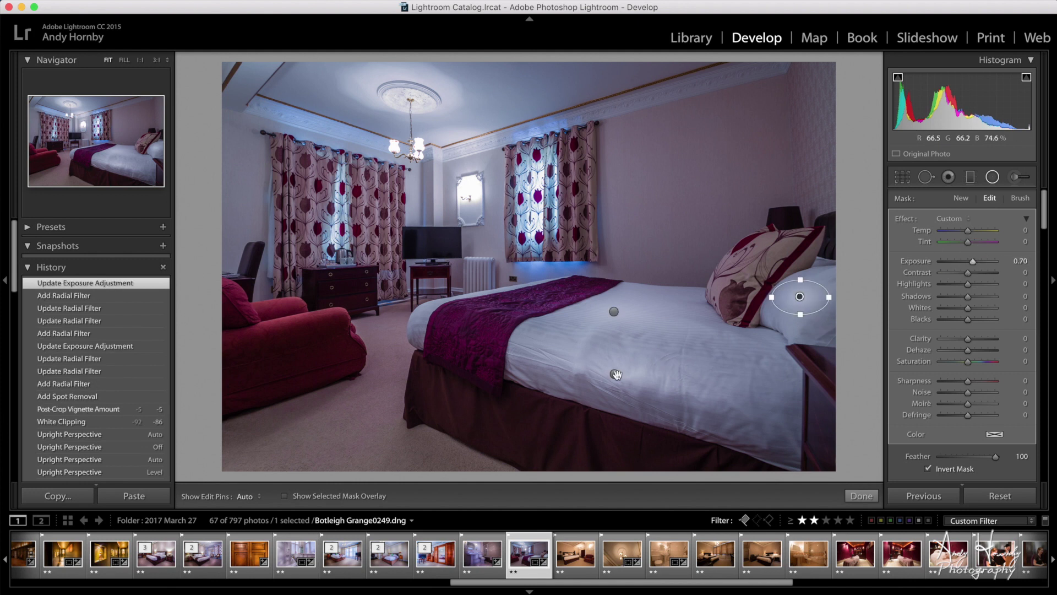
drag(977, 262, 975, 262)
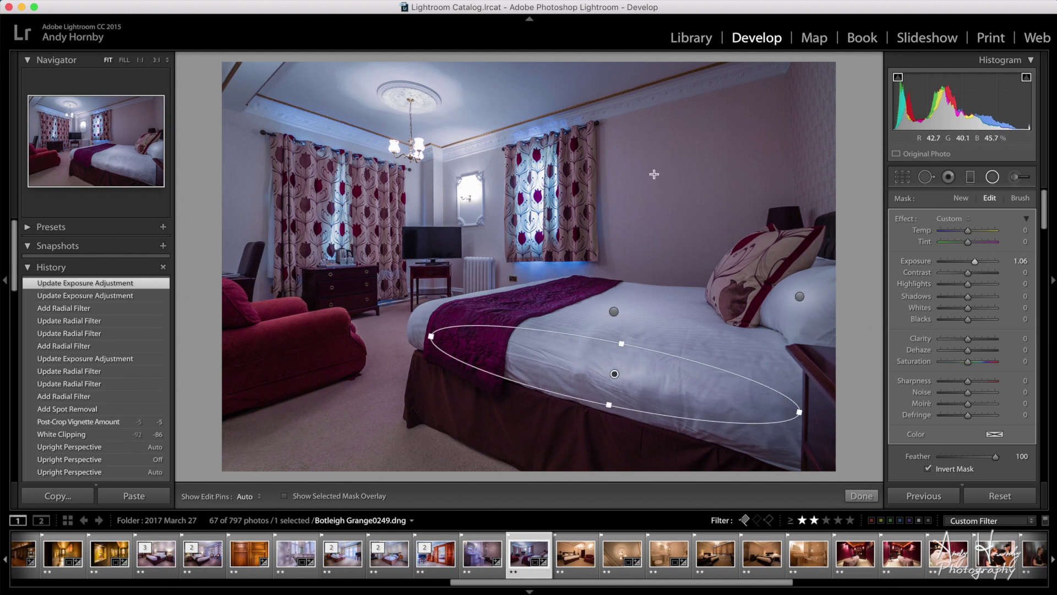
- Brighten the wall above the bed with a radial filter at exposure 0.63 and the radiator with one at 0.26
drag(663, 170, 684, 201)
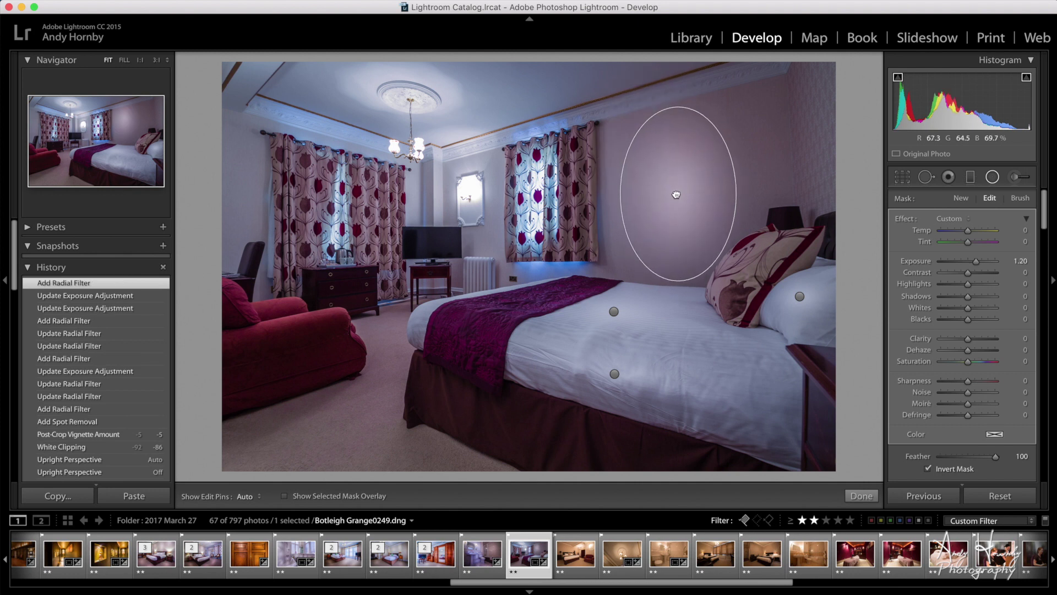
click(977, 264)
drag(976, 265, 973, 268)
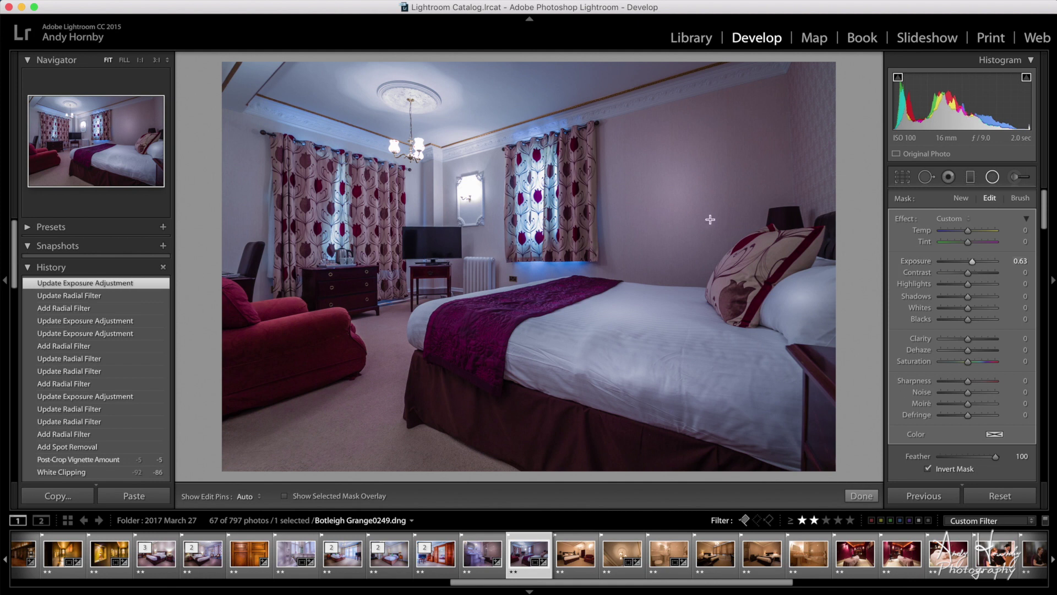
drag(475, 278, 489, 296)
drag(973, 261, 970, 263)
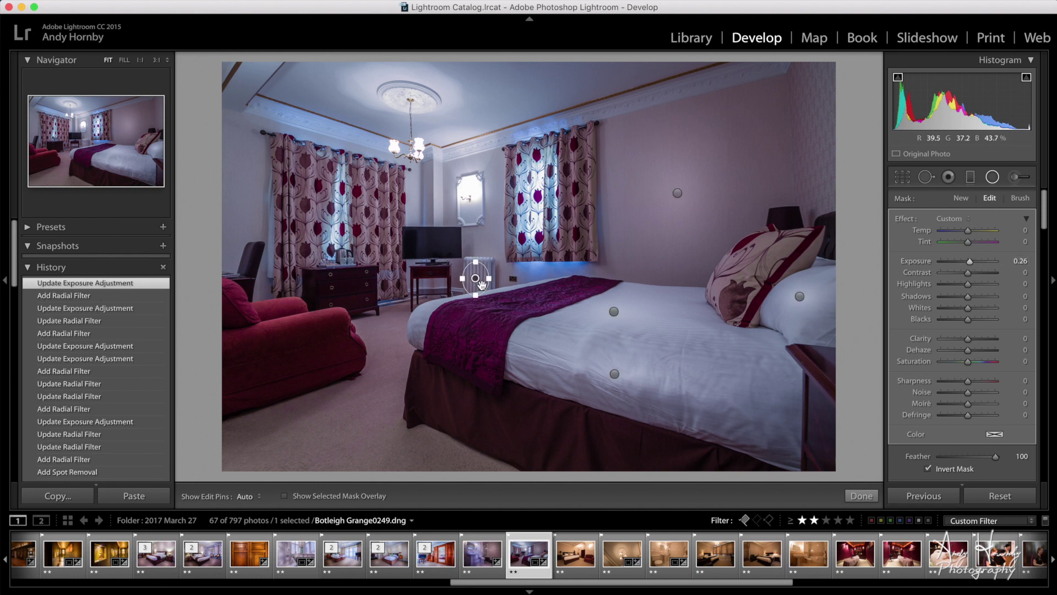
- Brighten the small TV table with a radial filter at exposure 0.94 and the chest of drawers with one at 1.25
drag(429, 273, 450, 278)
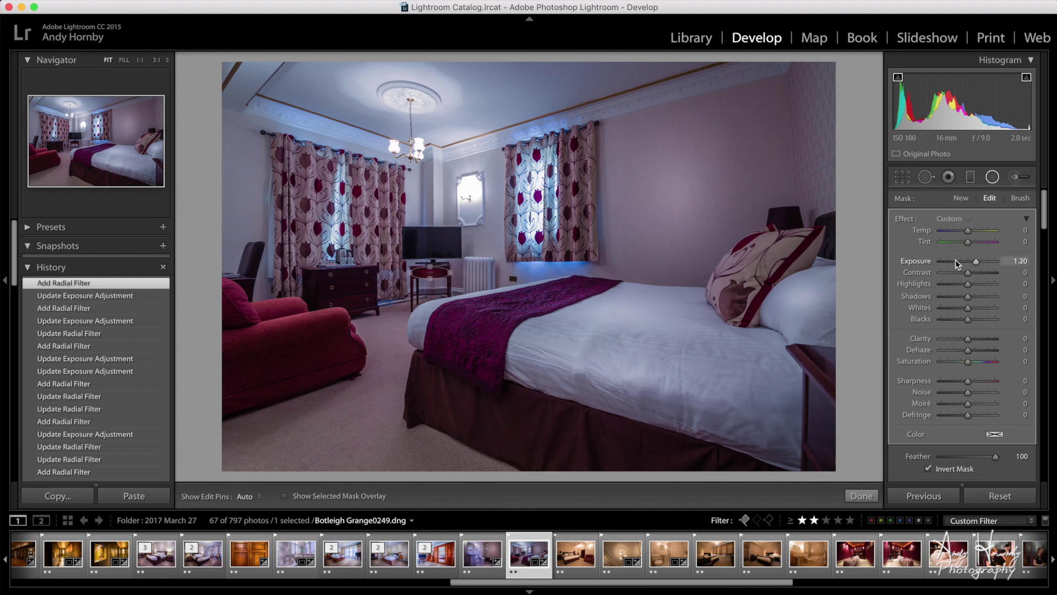
drag(974, 264, 975, 264)
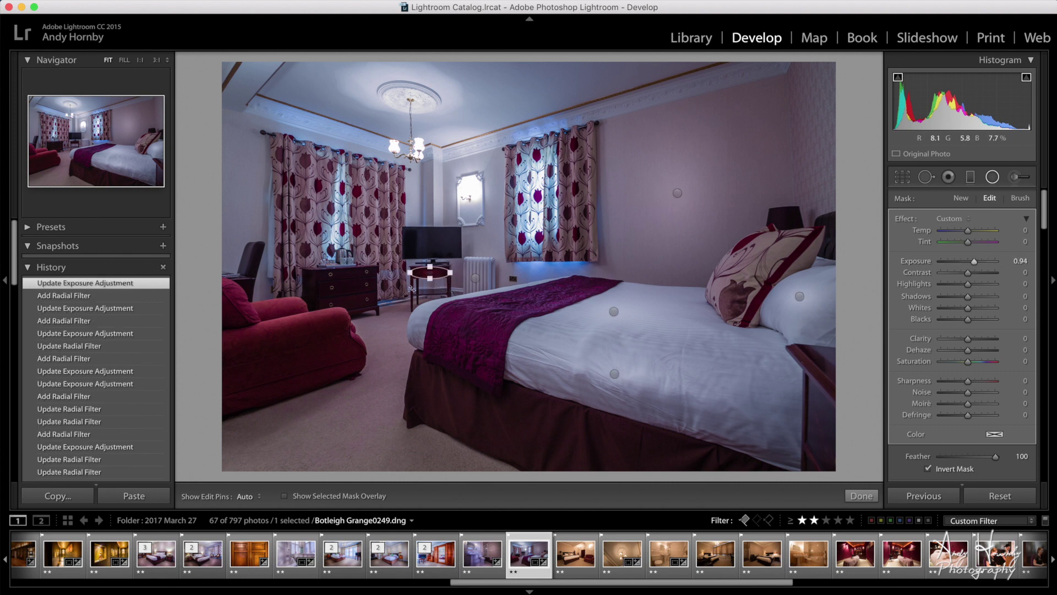
drag(349, 290, 383, 313)
drag(974, 261, 976, 262)
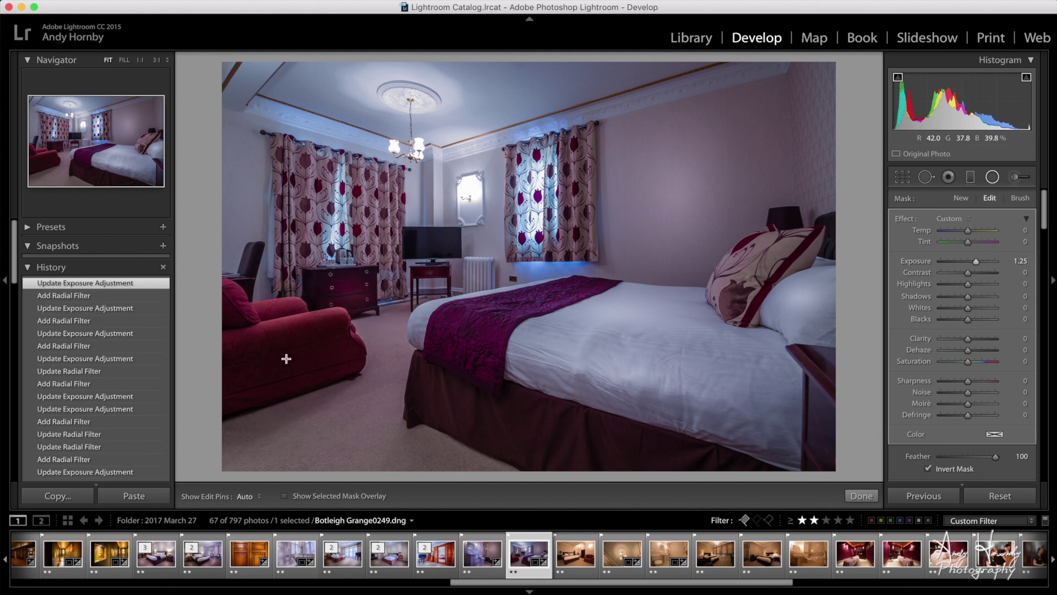
- Brighten the red armchair with a tilted radial filter at exposure 0.46 and the carpet in front with one at 0.73
drag(286, 358, 365, 380)
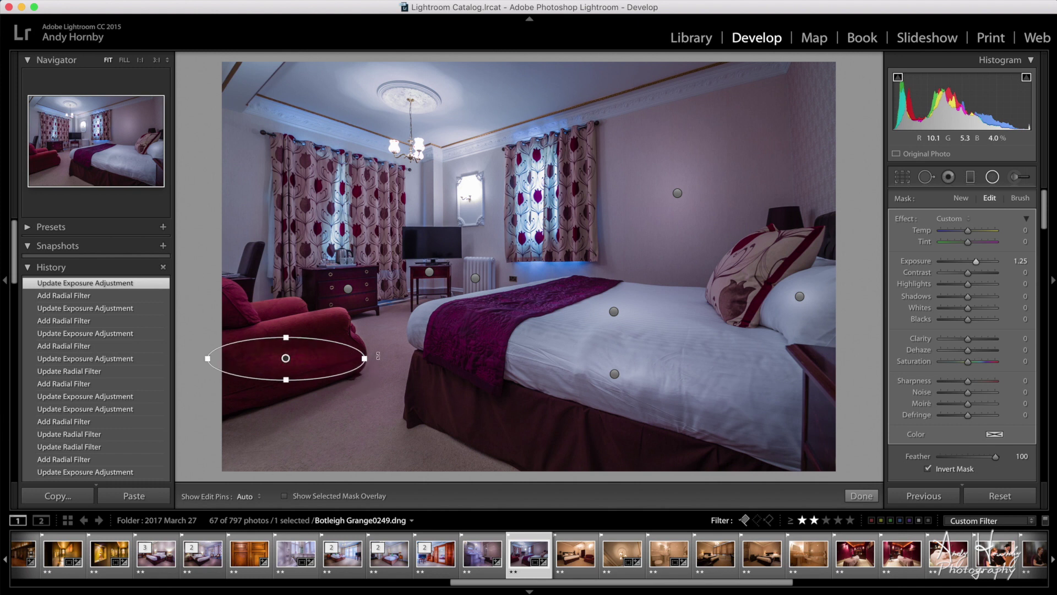
drag(386, 335, 387, 320)
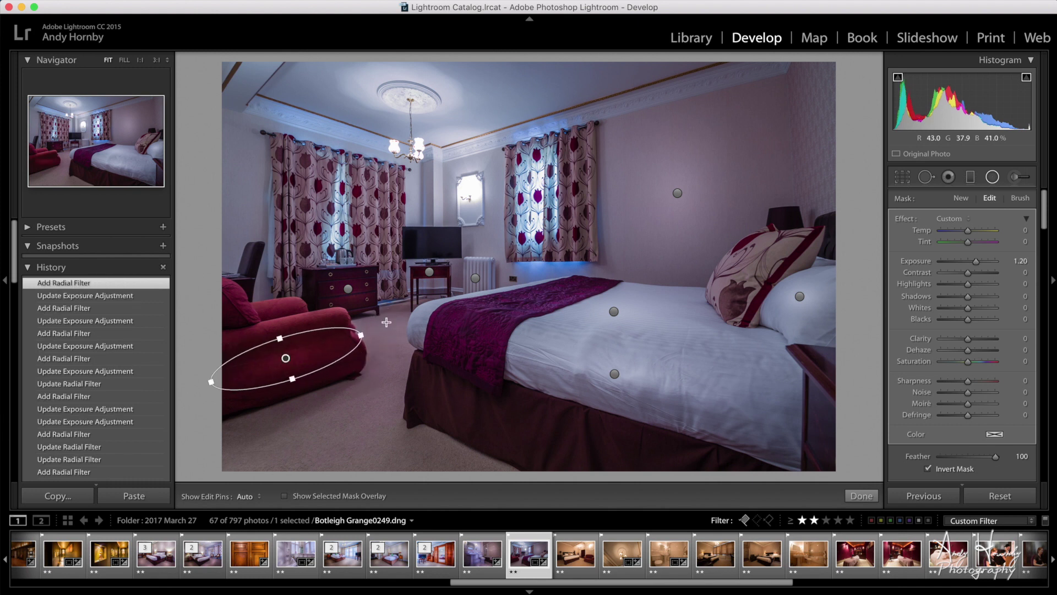
drag(285, 358, 269, 338)
drag(976, 267, 972, 266)
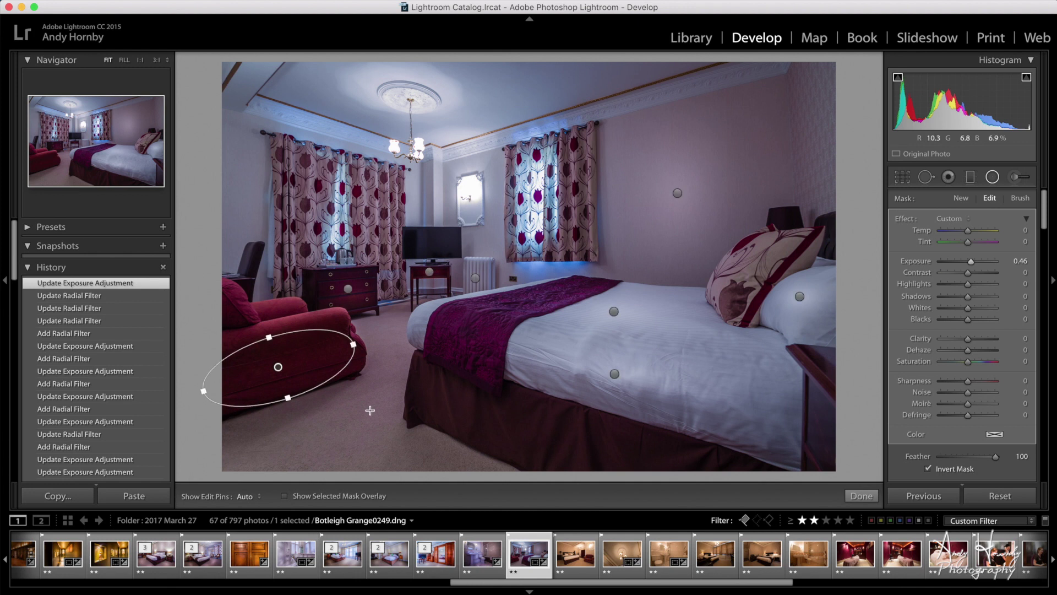
drag(330, 427, 400, 479)
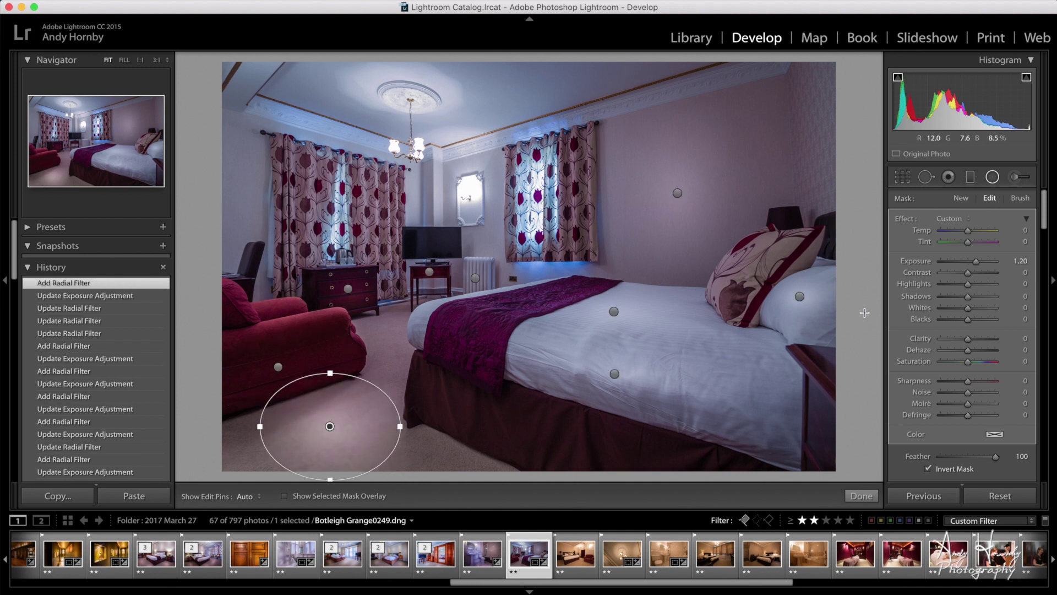
drag(976, 262, 974, 261)
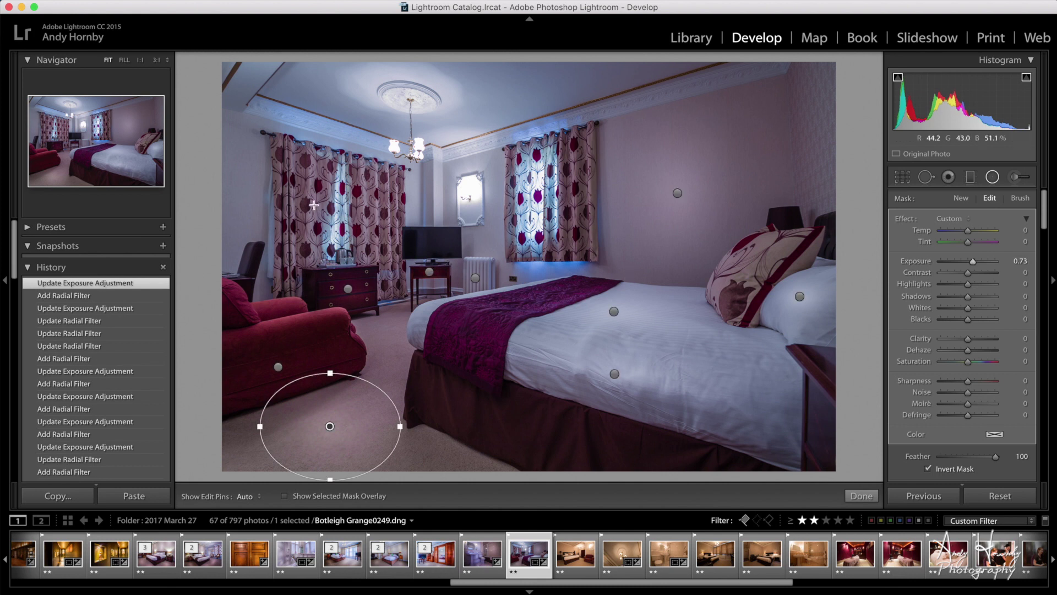
- Brighten both curtains of the left-hand window with radial filters at exposure 1.20, and add a weaker one on the wall beside them
drag(300, 185, 324, 247)
drag(309, 203, 310, 222)
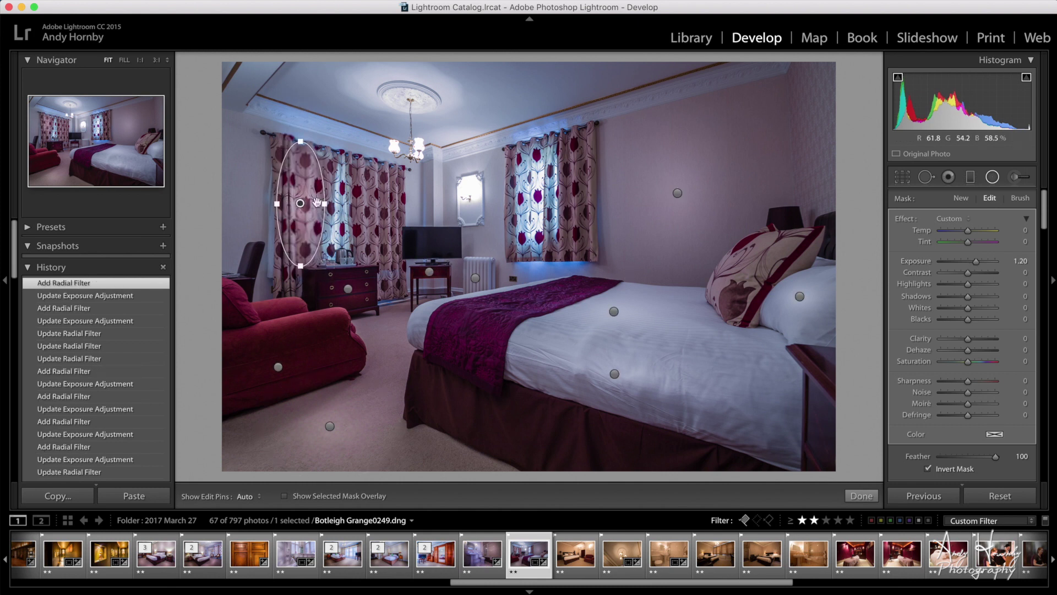
drag(380, 208, 402, 255)
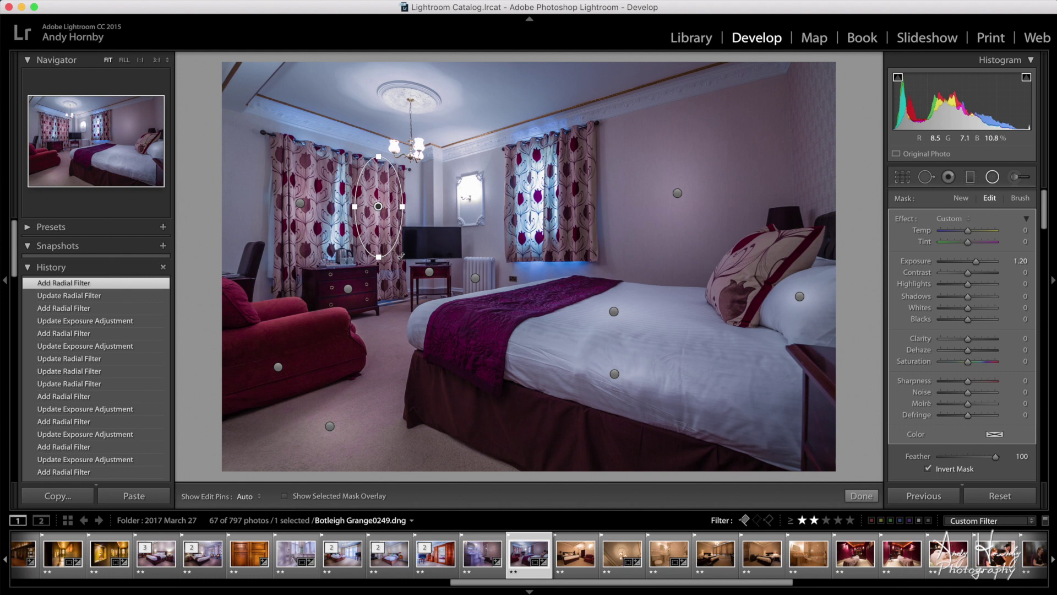
drag(377, 207, 379, 219)
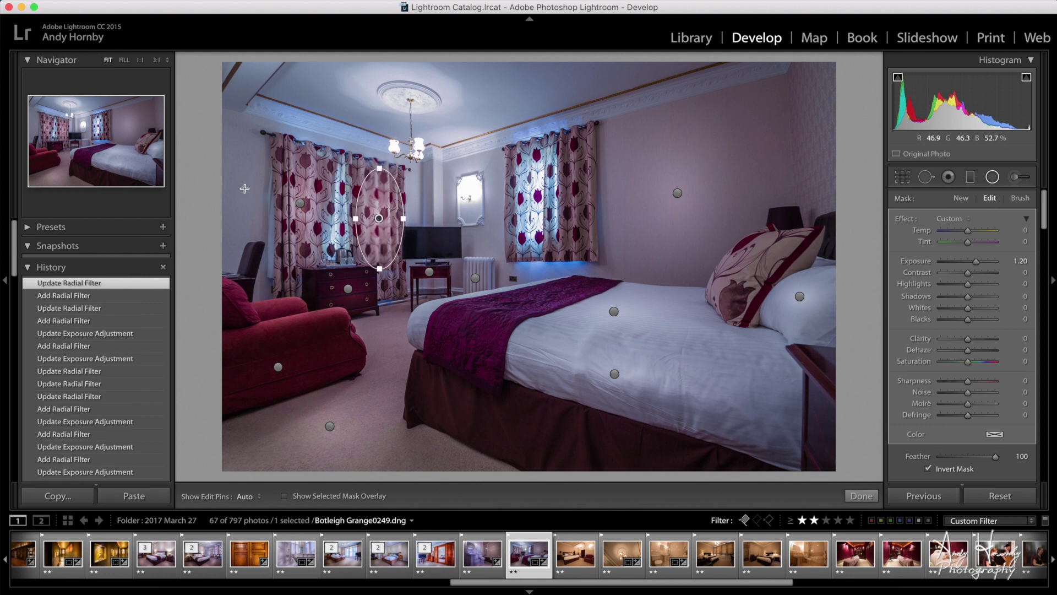
drag(246, 191, 271, 255)
drag(977, 262, 973, 262)
- Brighten the ceiling with a radial filter right of the chandelier at exposure 0.89 and a tilted one in the left corner at 1.20
drag(519, 84, 544, 73)
drag(976, 263, 974, 262)
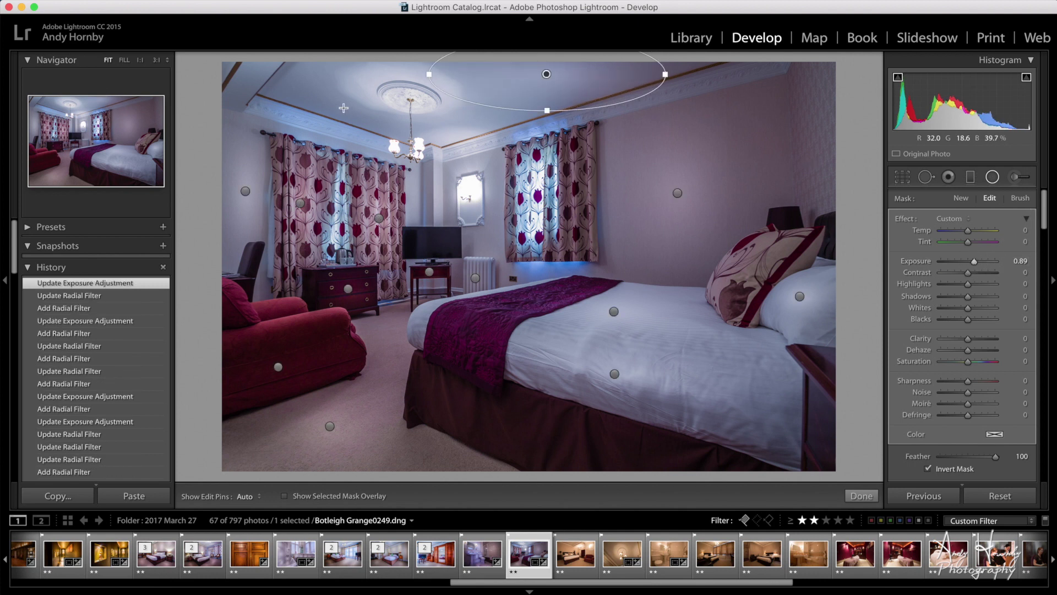
mouse_move(285, 85)
mouse_down()
mouse_move(337, 115)
mouse_move(318, 125)
mouse_up()
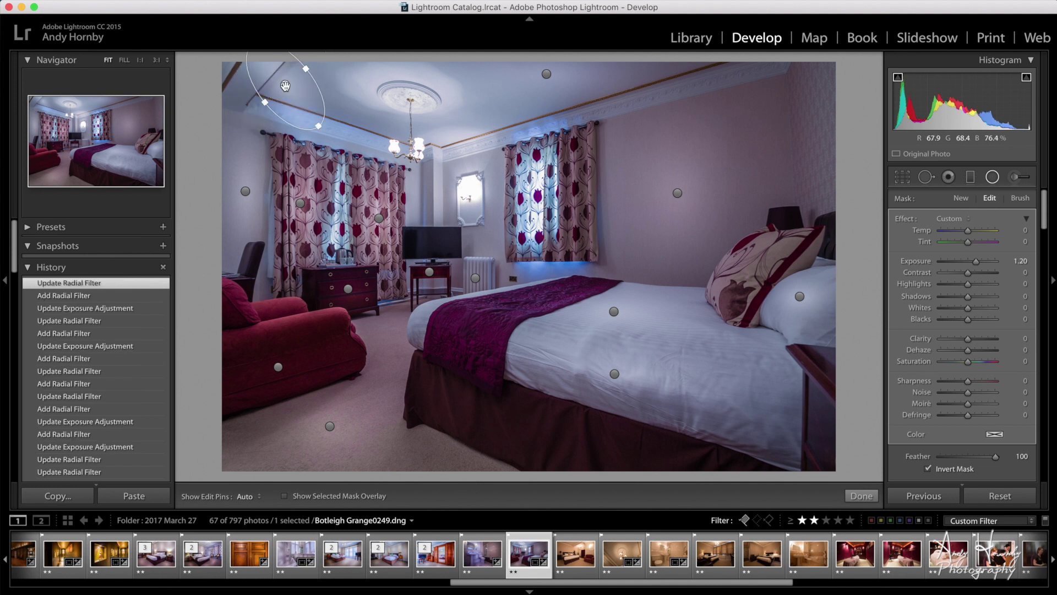
drag(286, 85, 306, 87)
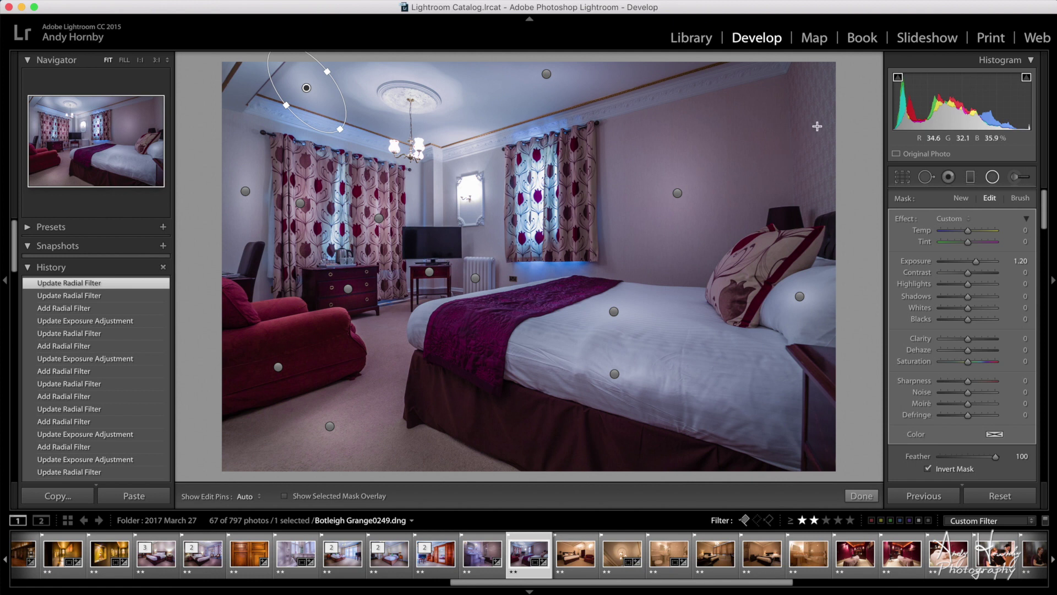
- Brighten the patterned wall above the headboard with a tall radial filter at an exposure of 0.80
drag(818, 125, 857, 226)
drag(818, 125, 827, 134)
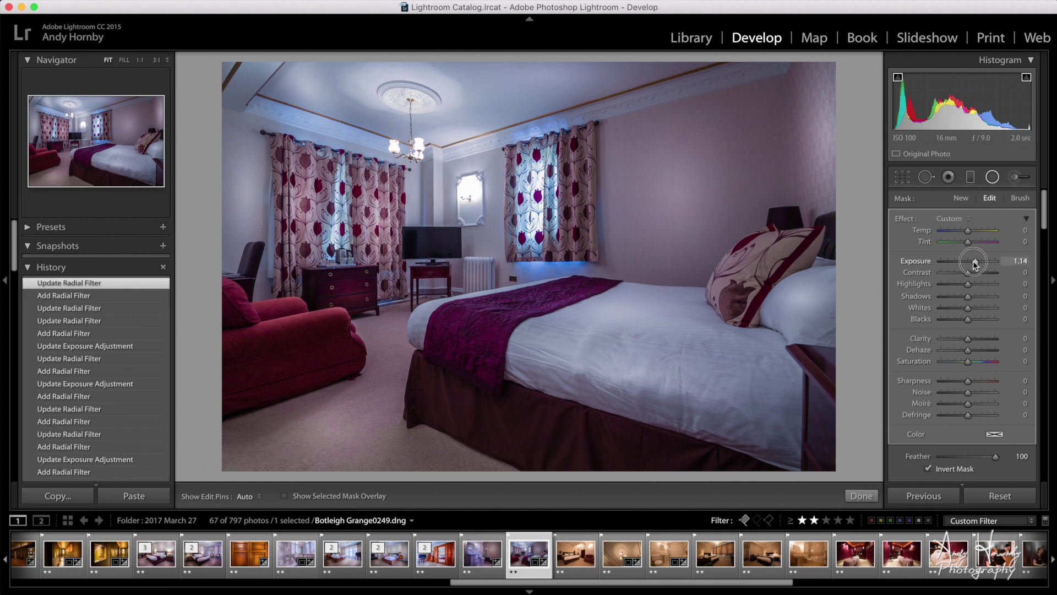
drag(973, 262, 972, 260)
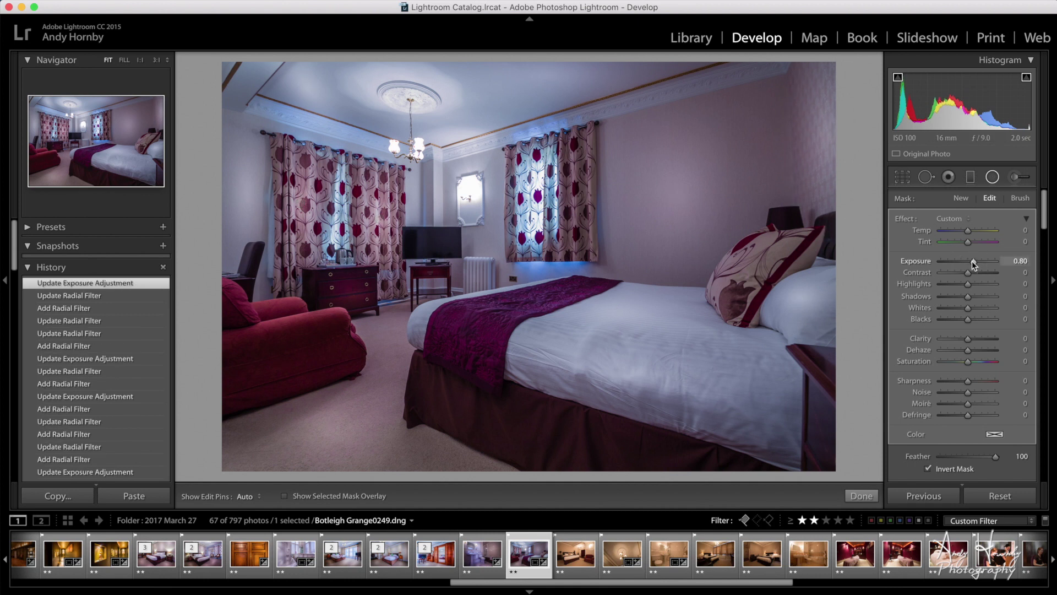
- Brighten the patterned cushion on the bed with a radial filter at an exposure of 0.98
mouse_move(751, 270)
mouse_down()
mouse_move(778, 306)
mouse_move(774, 328)
mouse_move(768, 319)
mouse_up()
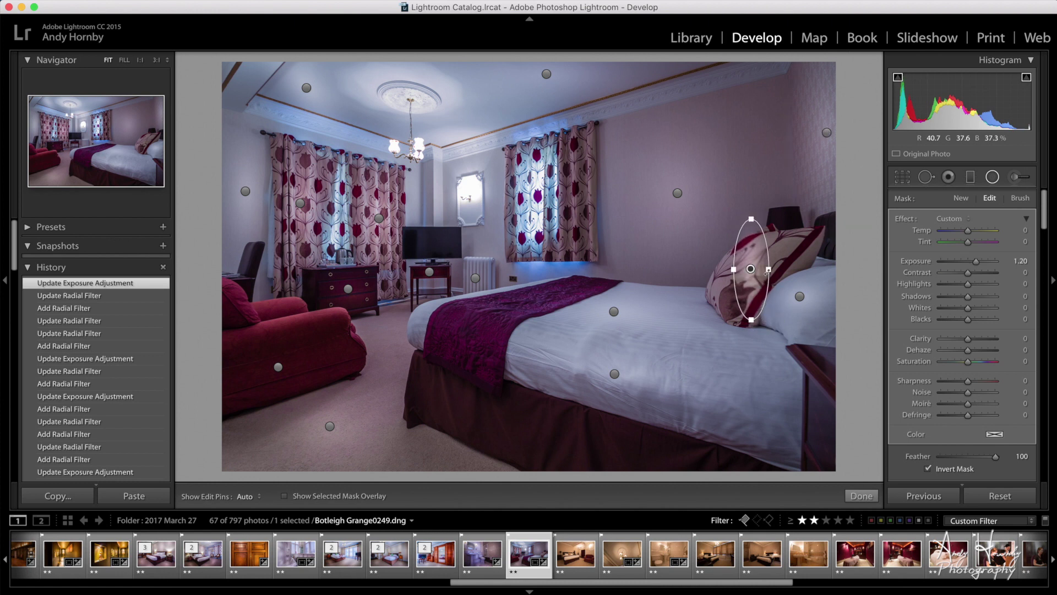
drag(777, 255, 755, 272)
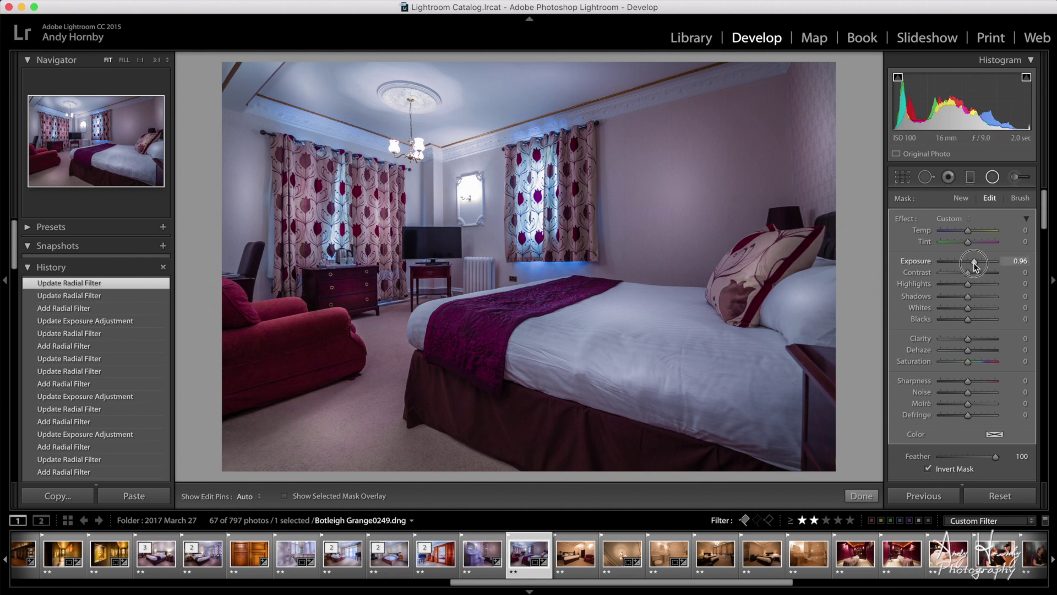
drag(975, 266, 974, 266)
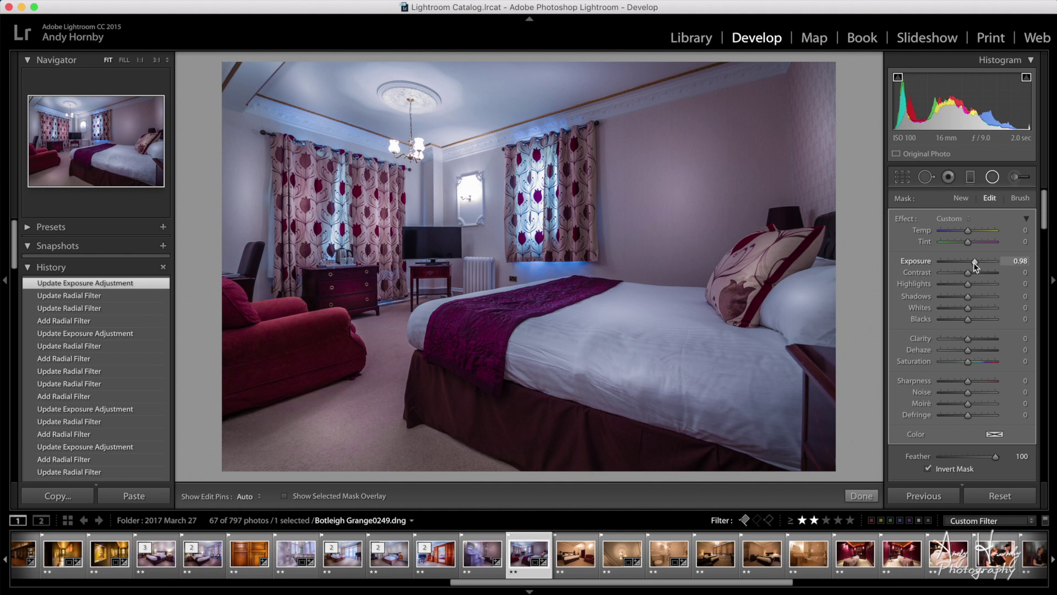
- Widen the tilted radial filter on the near side of the white bedspread and shift it slightly towards the bedside table
click(616, 375)
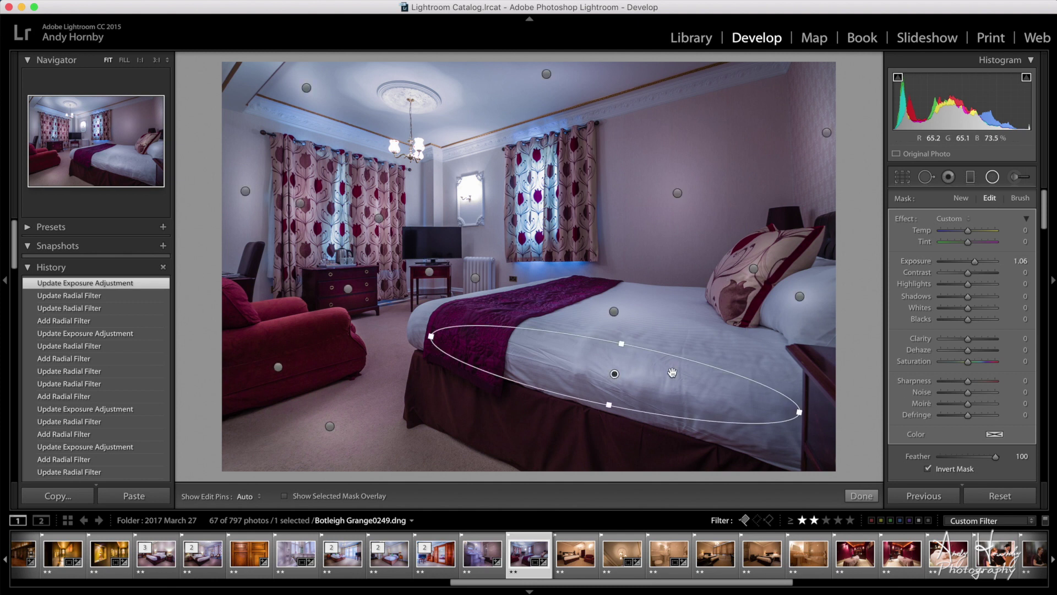
drag(621, 345, 632, 325)
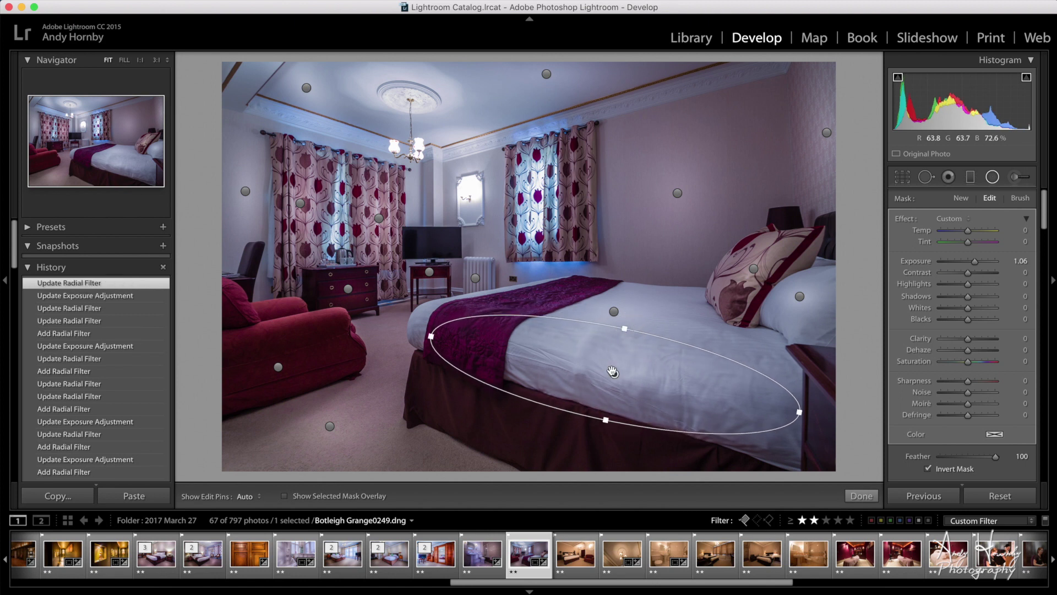
drag(613, 370, 618, 375)
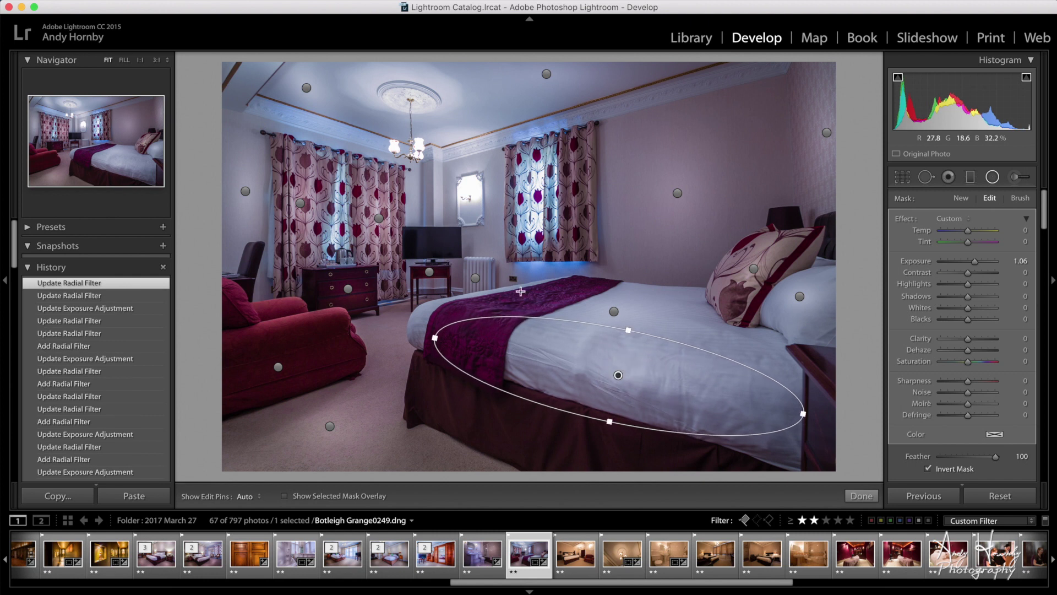
- Brighten the purple bed runner with two radial filters at exposure 1.20, one on its far end and one on its near end
drag(550, 295, 627, 279)
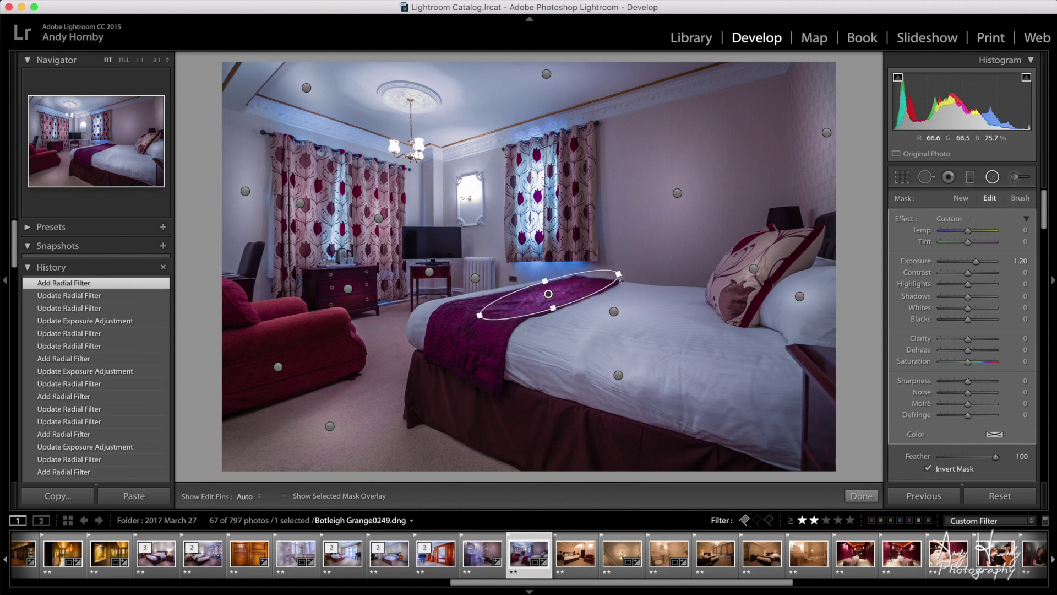
mouse_move(549, 294)
mouse_down()
mouse_move(526, 300)
mouse_move(535, 296)
mouse_up()
mouse_move(459, 342)
mouse_down()
mouse_move(498, 370)
mouse_move(520, 359)
mouse_up()
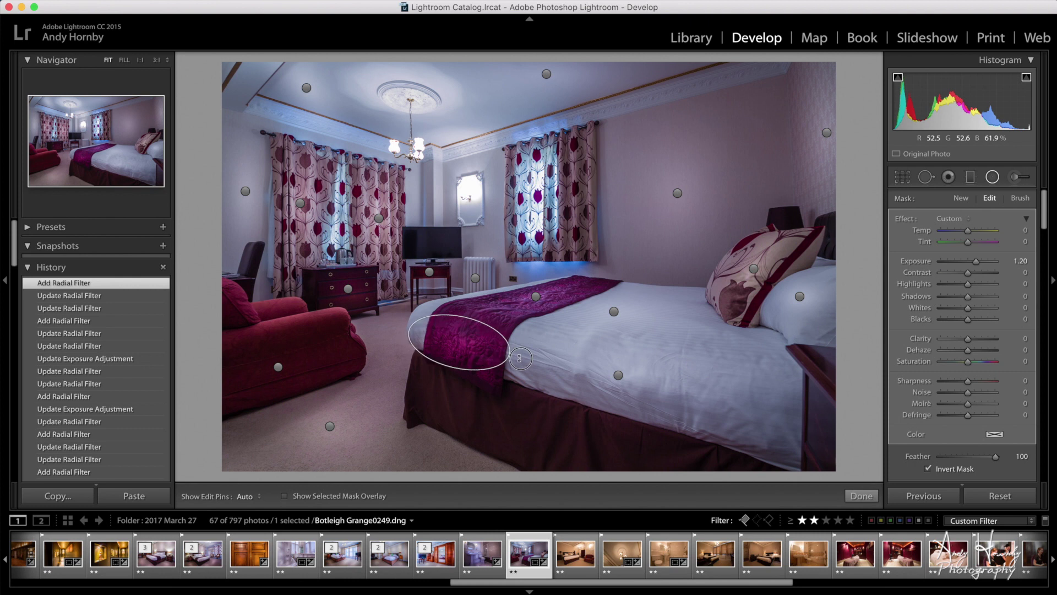
drag(461, 342, 461, 339)
click(861, 495)
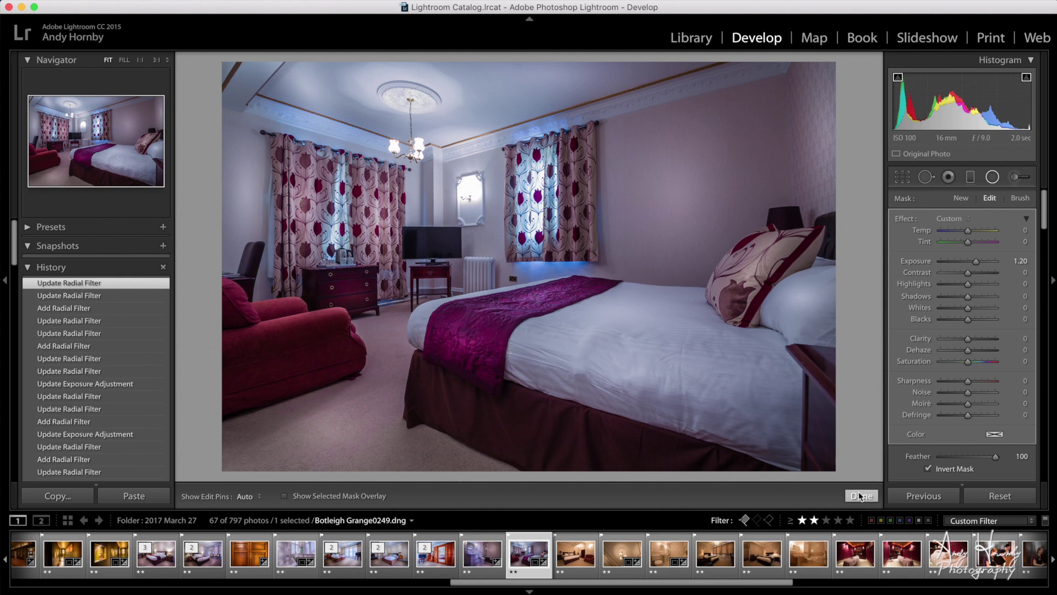
- Compare the photo with the radial filters disabled and enabled, leaving them enabled
click(991, 178)
scroll(936, 300, down, 3)
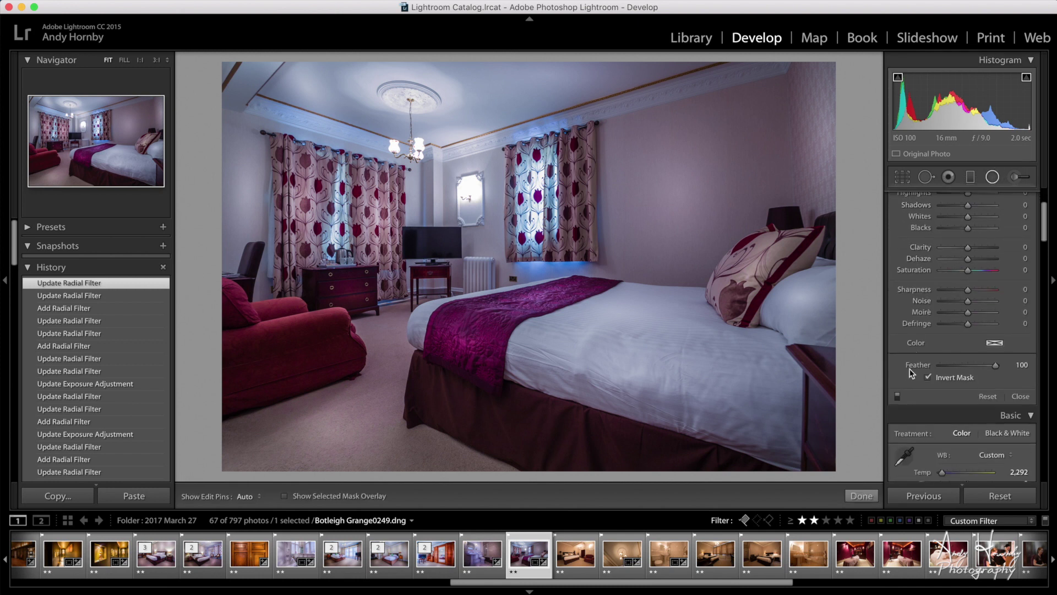
click(898, 397)
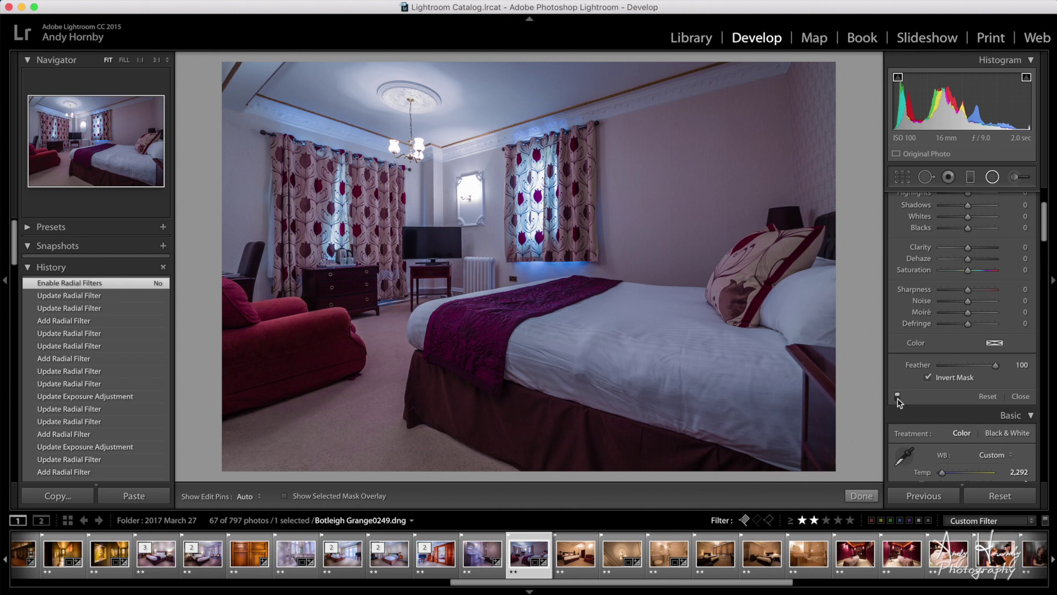
click(897, 397)
click(898, 397)
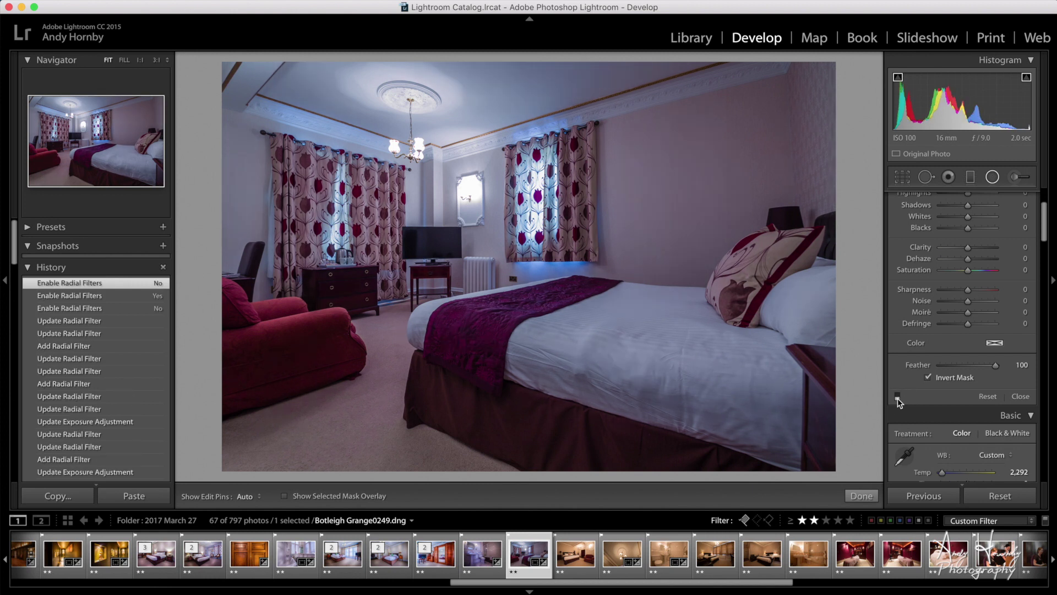
click(897, 397)
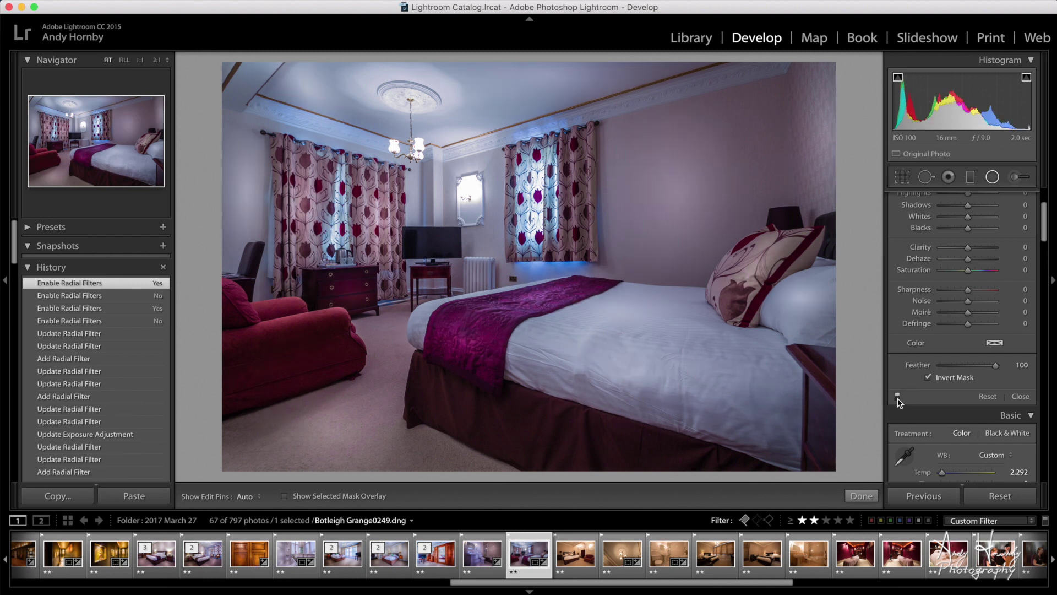
click(898, 397)
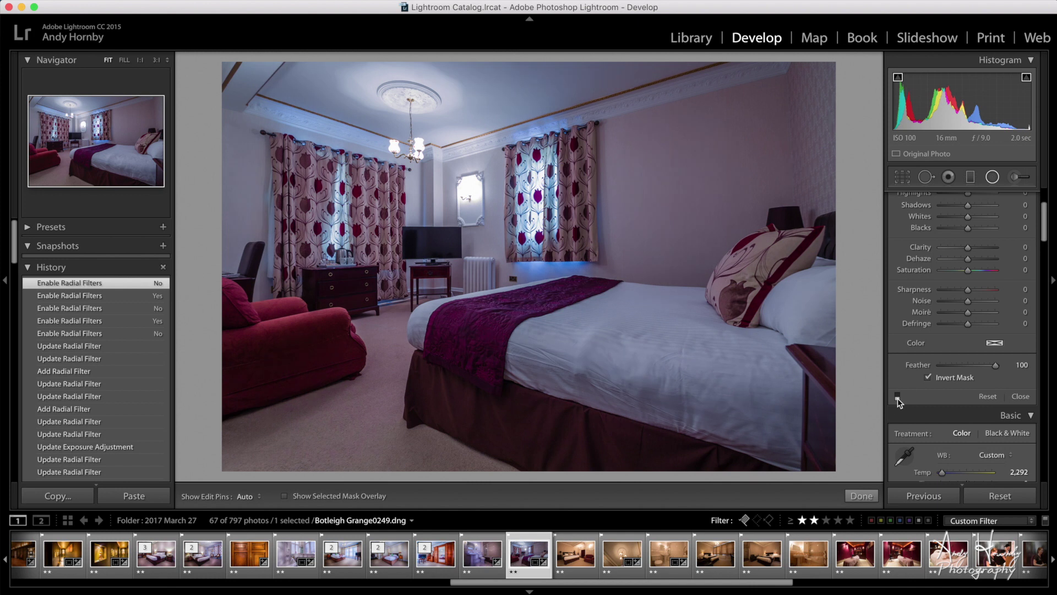
click(898, 397)
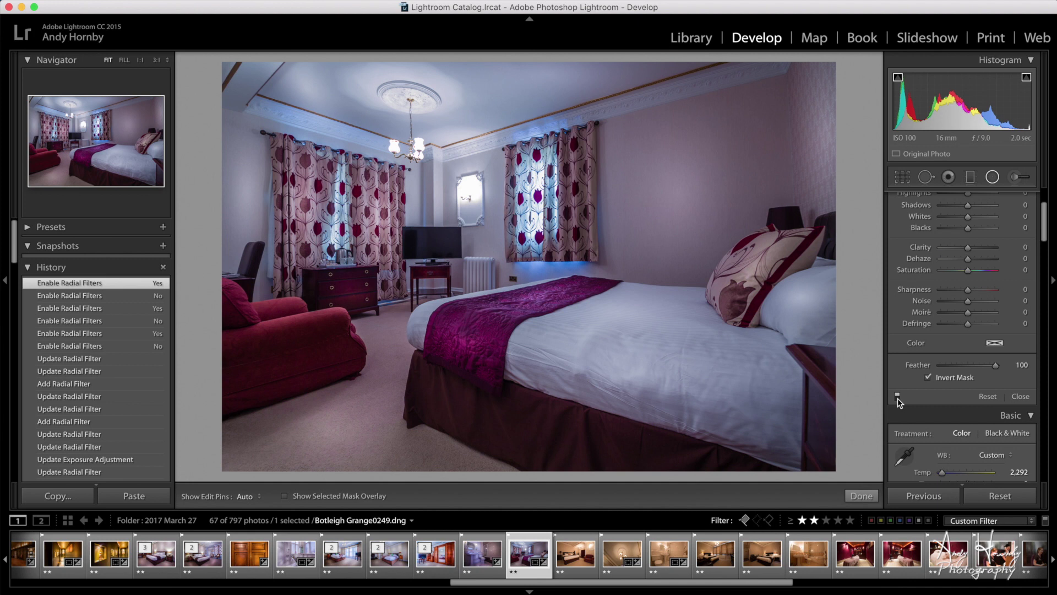
click(898, 396)
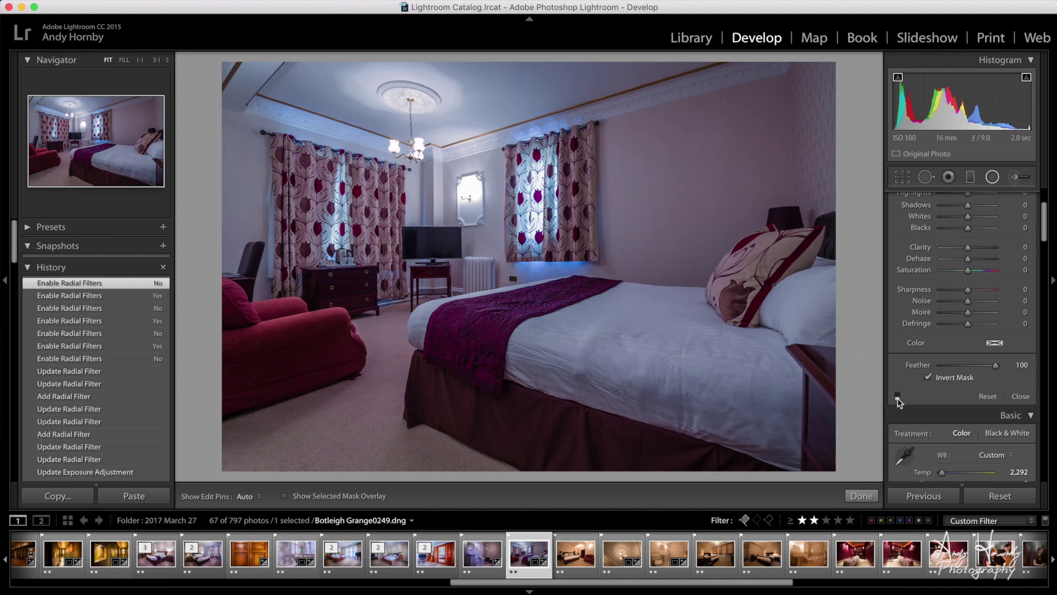
click(897, 396)
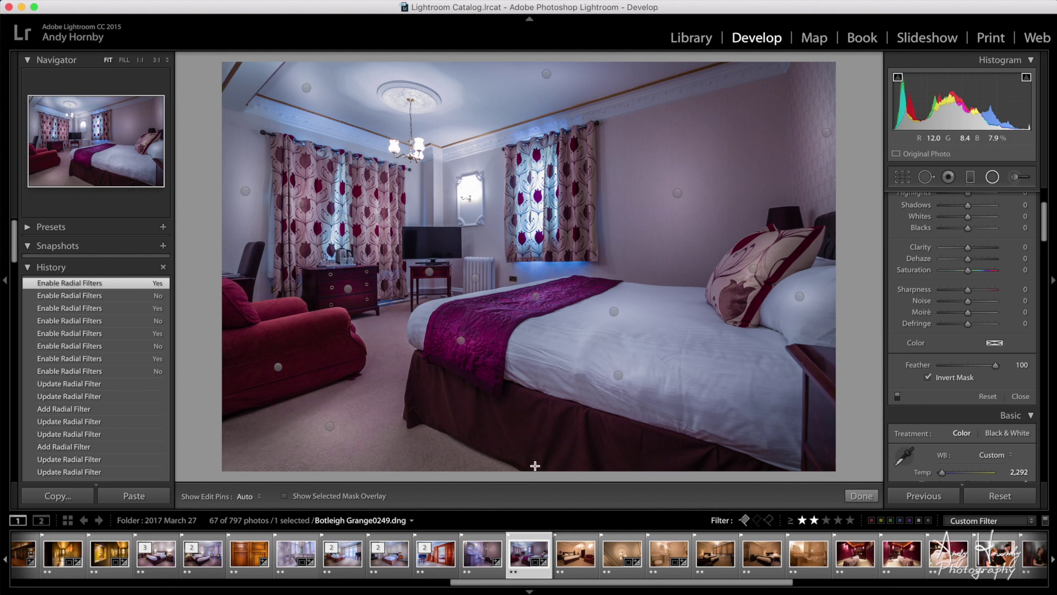
- Brighten the dark red bed skirt with a wide tilted radial filter, deleting the surplus one, and finish radial filtering
drag(582, 483, 645, 468)
key(Delete)
click(489, 421)
drag(632, 424, 634, 464)
drag(490, 425, 548, 435)
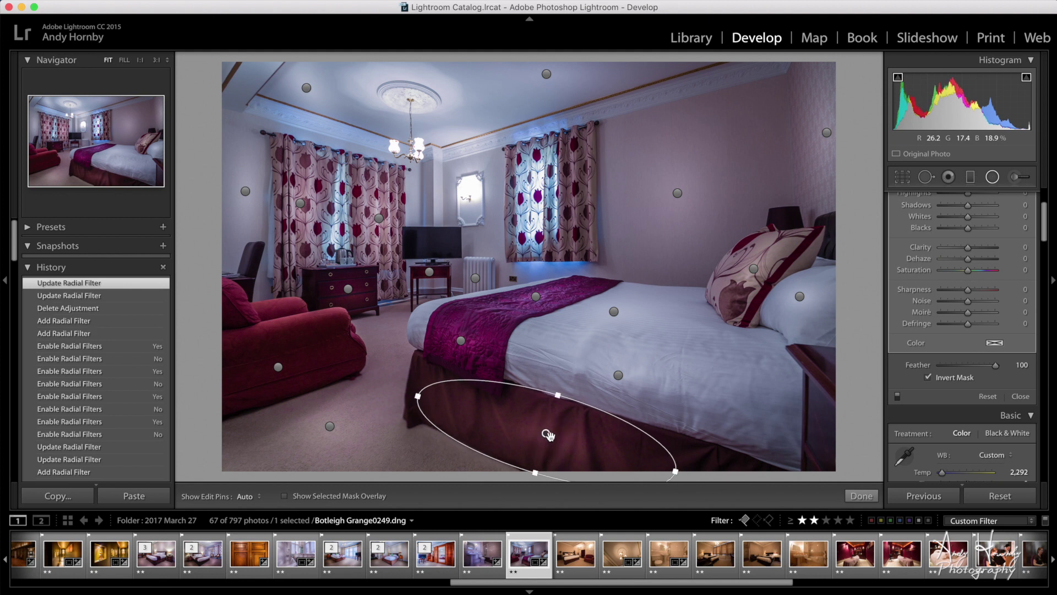
click(861, 496)
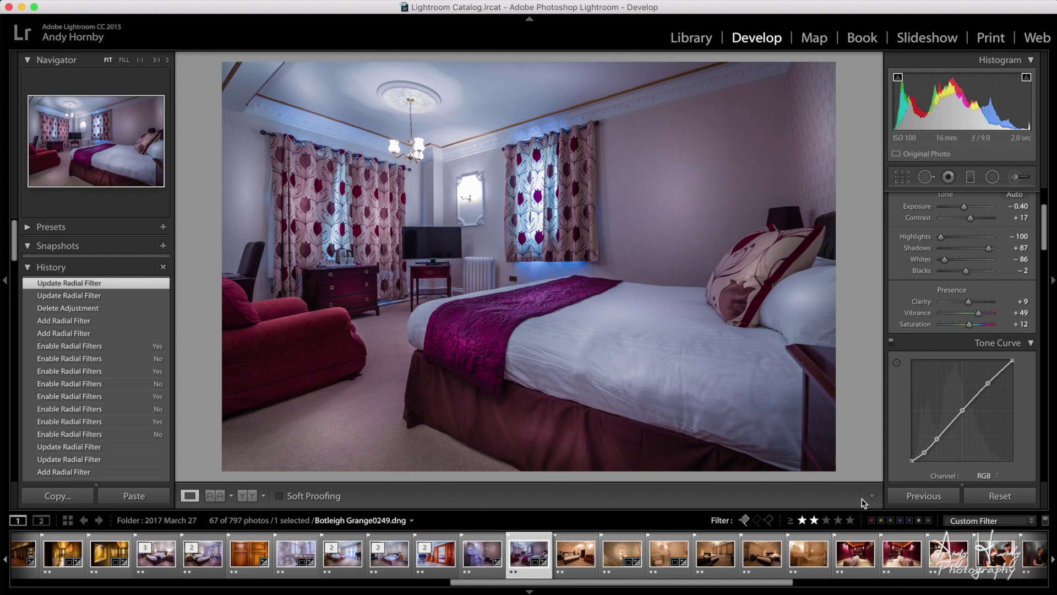
- Open the edited hotel bedroom photo in Photoshop
scroll(904, 348, down, 15)
scroll(904, 348, down, 5)
scroll(904, 348, up, 20)
scroll(904, 348, up, 3)
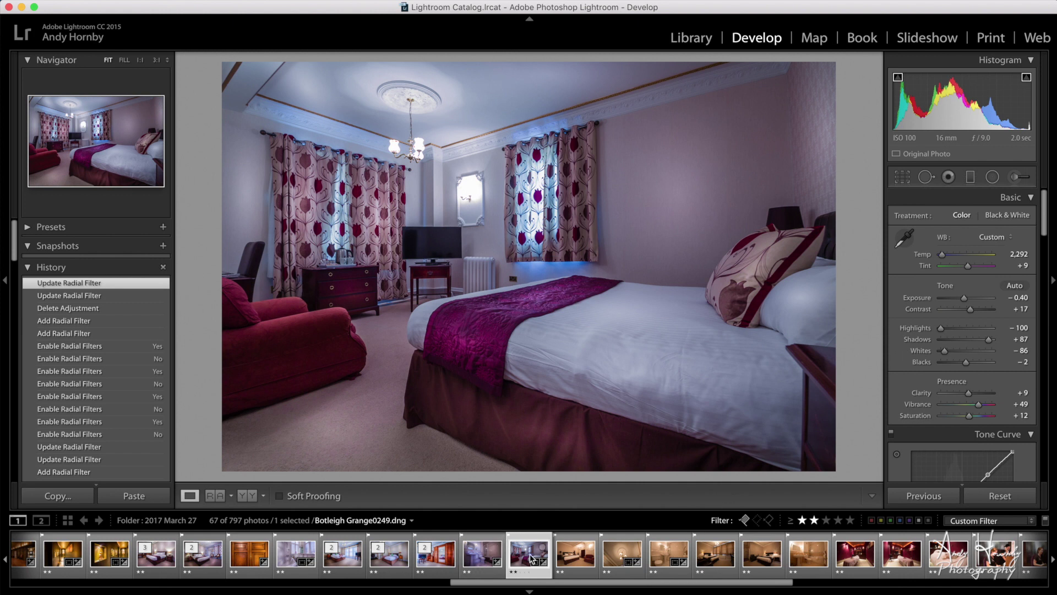
key(super+e)
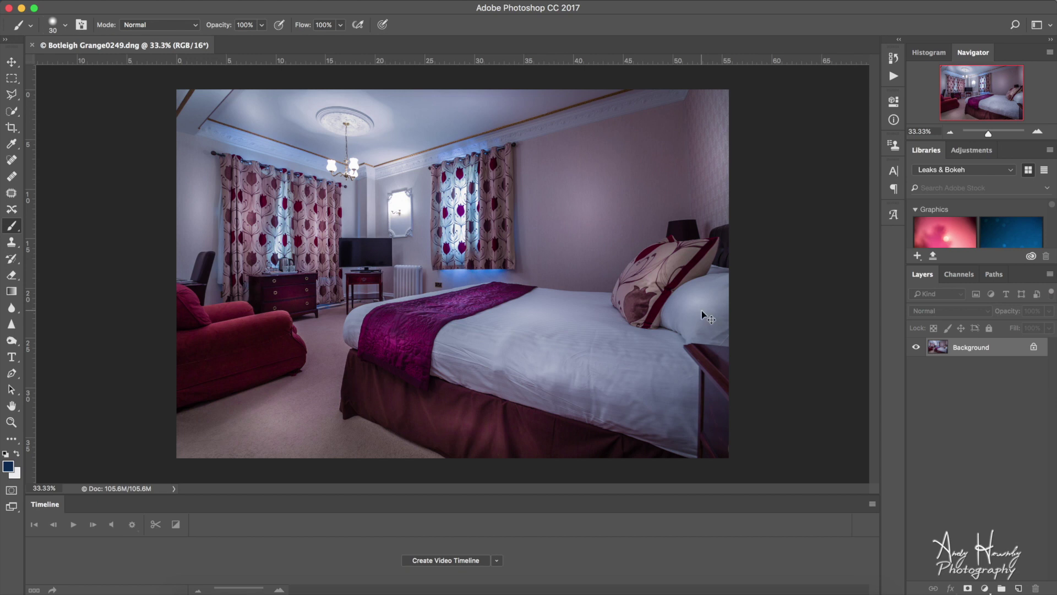
- Duplicate the Background layer onto a new layer, undoing the surplus background copy
key(super+j)
drag(983, 365, 1021, 591)
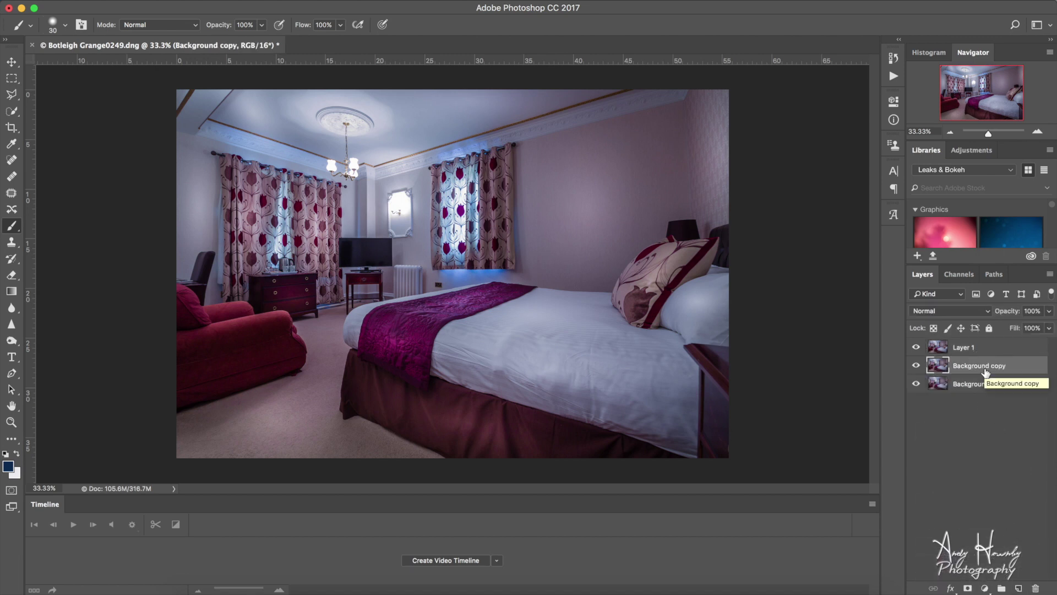
key(super+z)
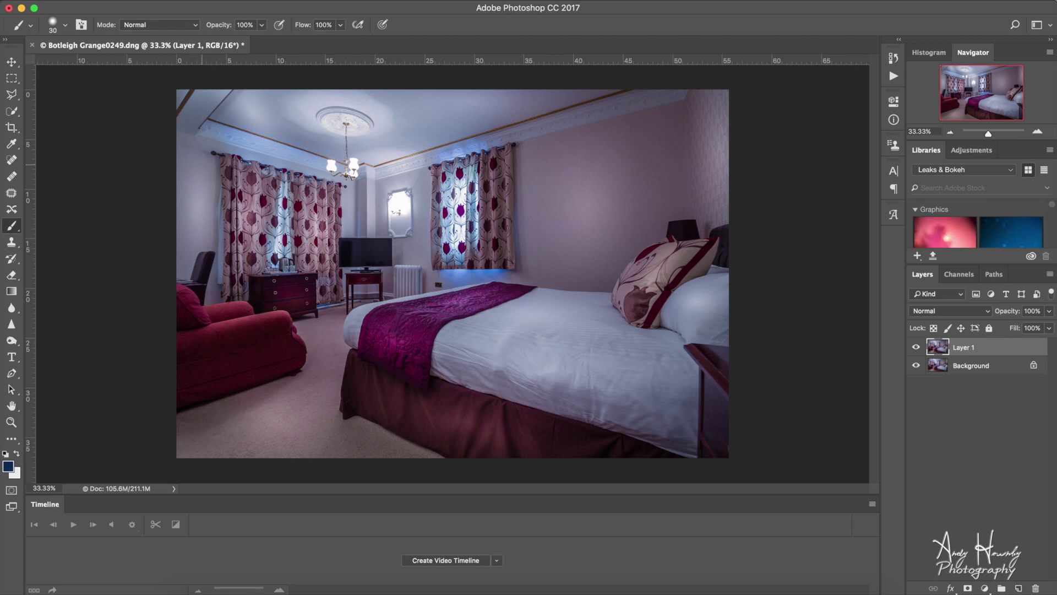
- Clone carpet over the loose fabric under the armchair's front corner using a size 100 Clone Stamp at 46% opacity
key(super+equal)
key(super+equal)
key(super+equal)
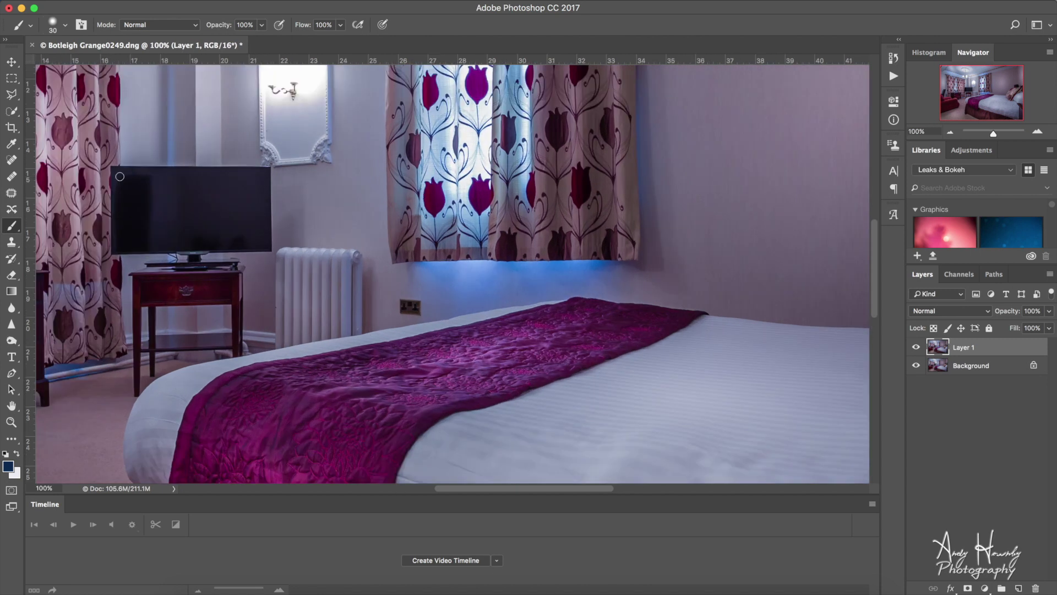
drag(969, 104, 920, 120)
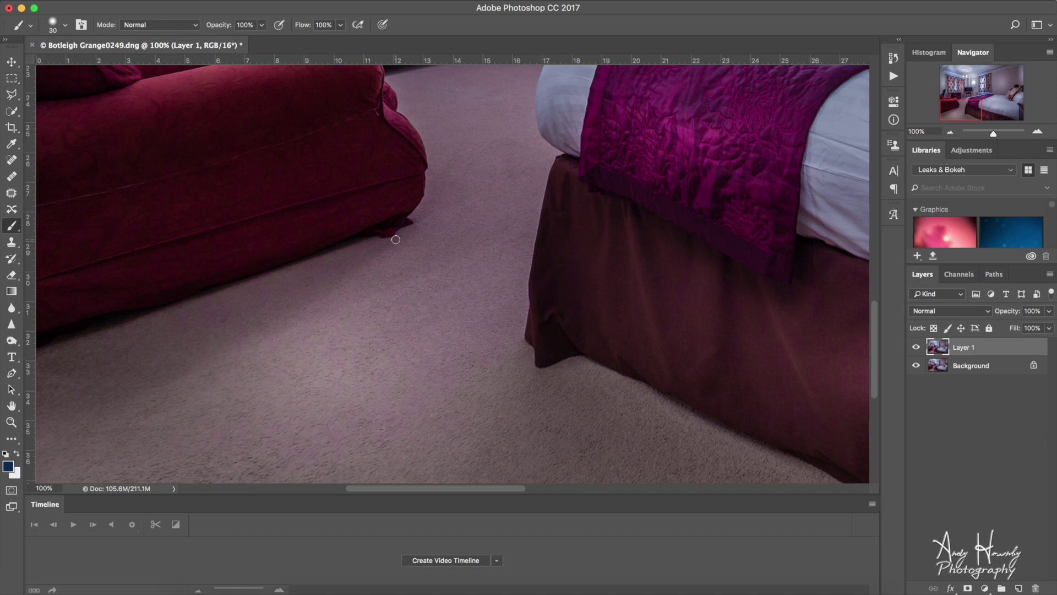
click(12, 242)
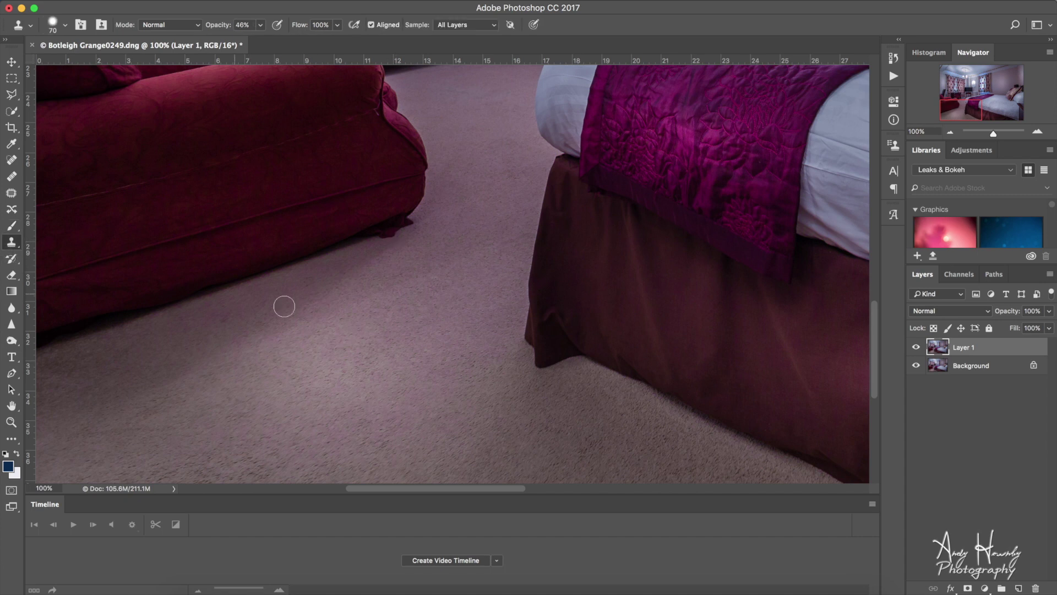
key(bracketright)
key(bracketright)
key(bracketright)
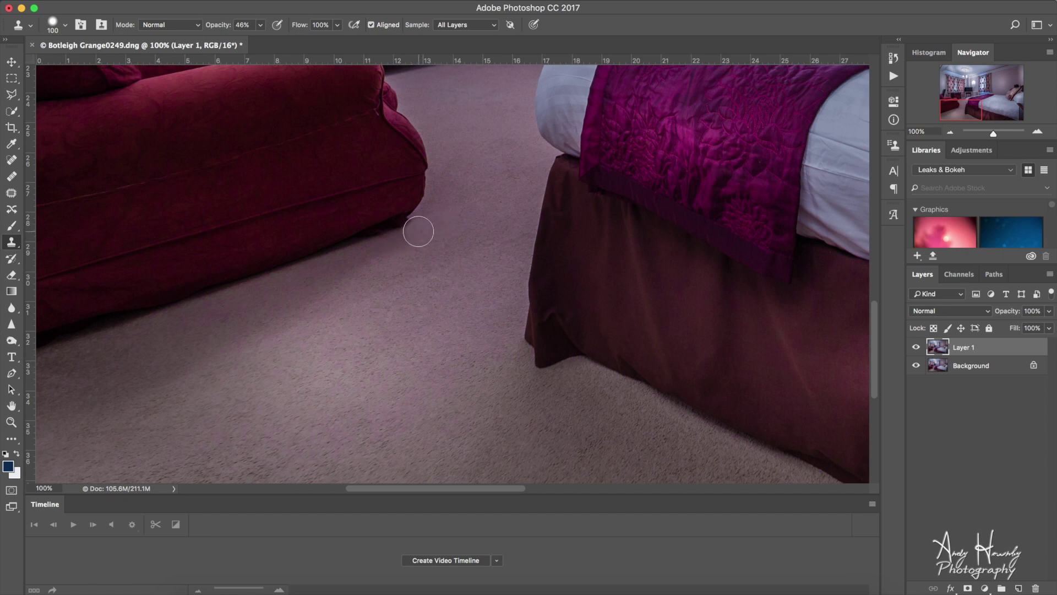
mouse_move(418, 231)
mouse_down()
mouse_move(385, 266)
mouse_move(354, 265)
mouse_move(384, 243)
mouse_up()
- Select the wall socket beside the radiator with the Polygonal Lasso, patch it with the adjacent plain wall, and deselect
click(967, 112)
drag(968, 112, 959, 97)
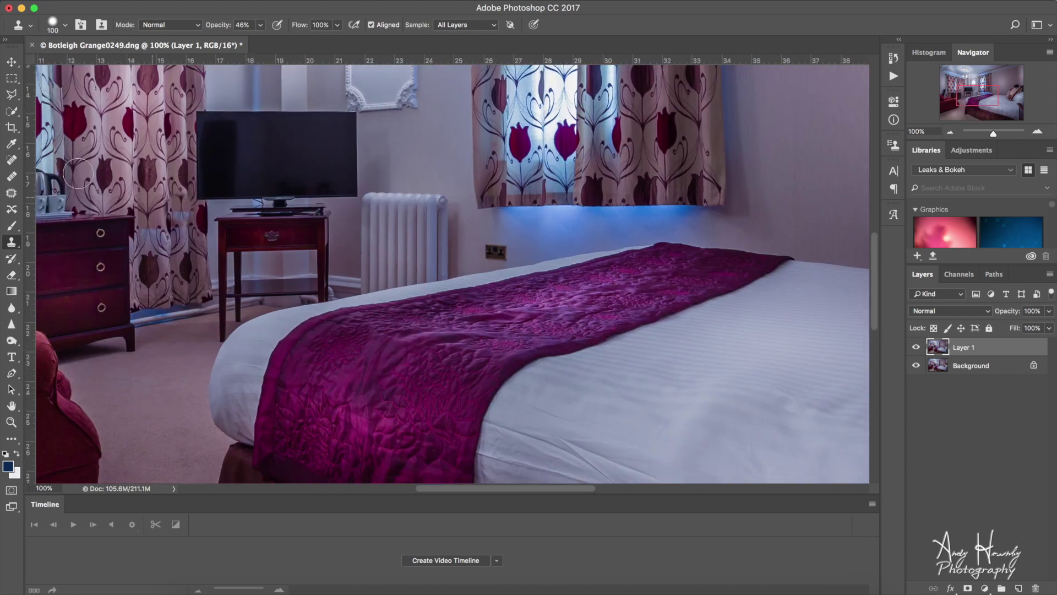
click(12, 95)
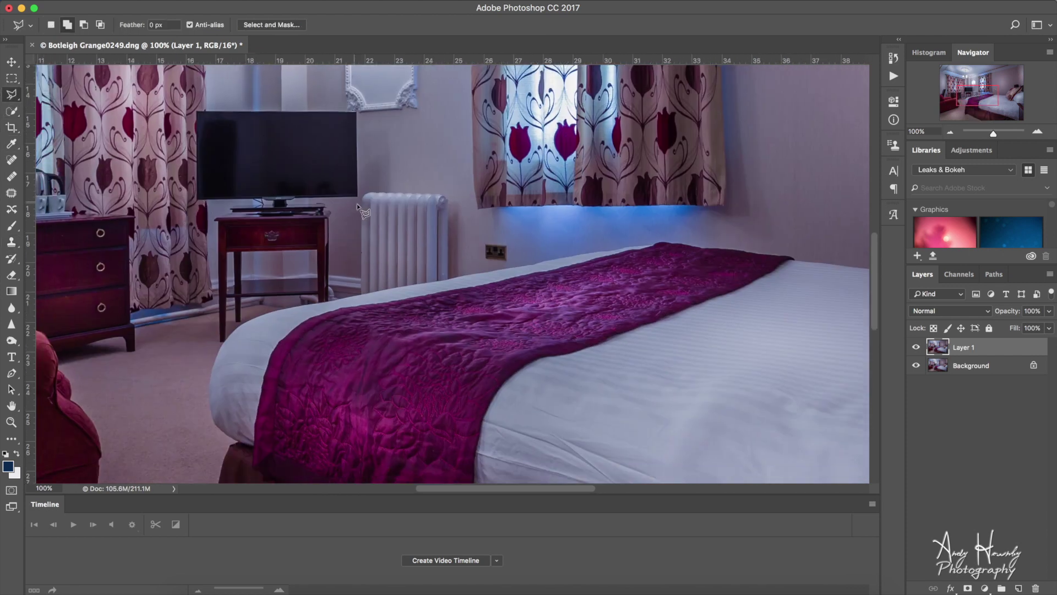
click(485, 238)
click(510, 244)
click(510, 264)
click(483, 262)
click(11, 192)
drag(496, 253, 533, 240)
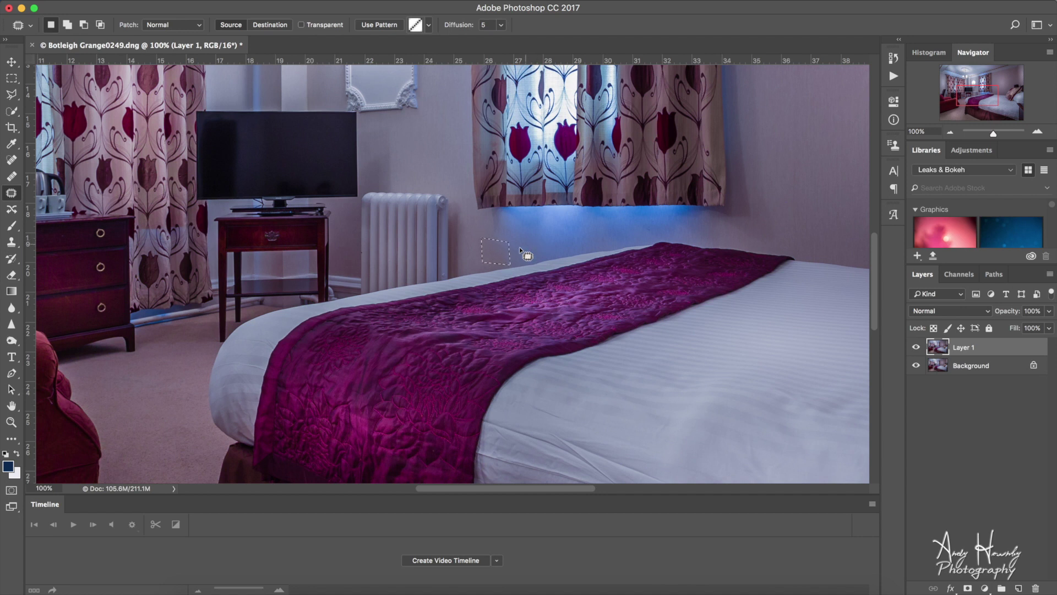
mouse_move(776, 194)
mouse_down()
mouse_move(782, 213)
mouse_move(762, 191)
mouse_up()
drag(762, 191, 761, 192)
key(cmd+d)
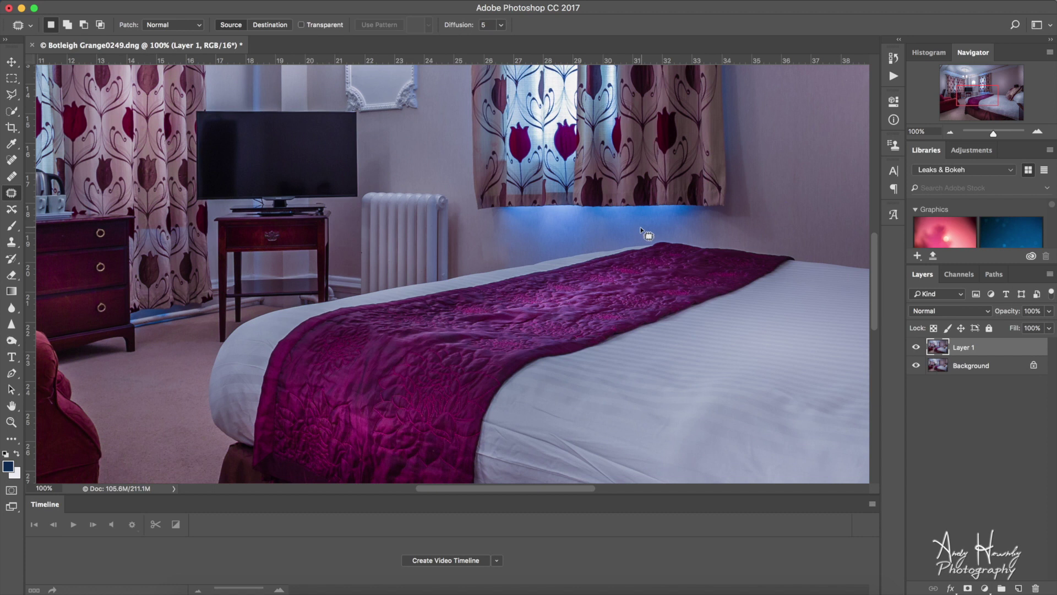
- Touch up the wall area where the socket was, between the radiator and the window, with the Patch tool
key(cmd+plus)
key(cmd+plus)
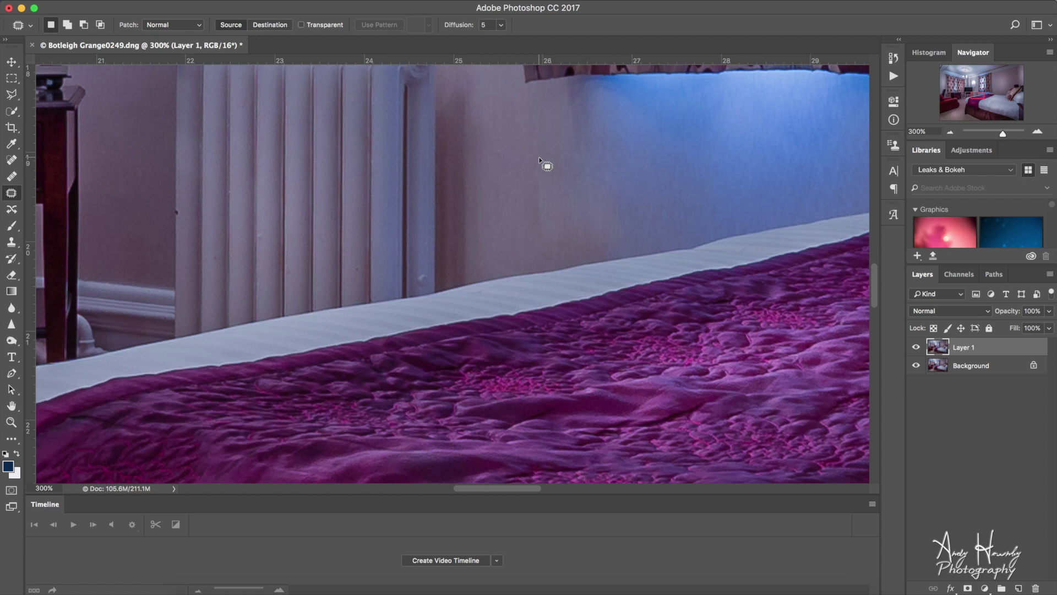
key(cmd+shift+d)
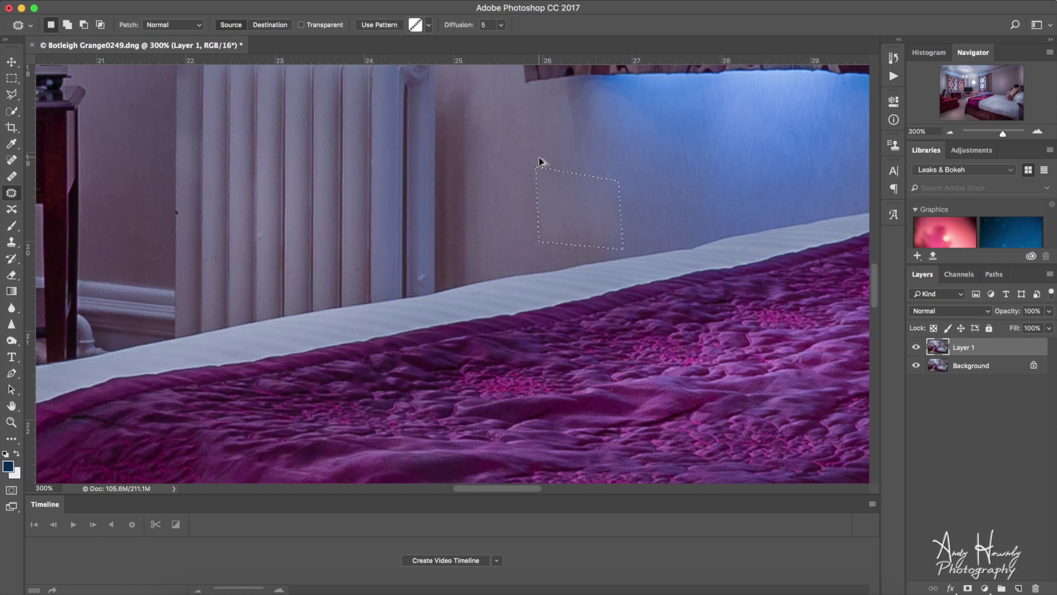
key(cmd+d)
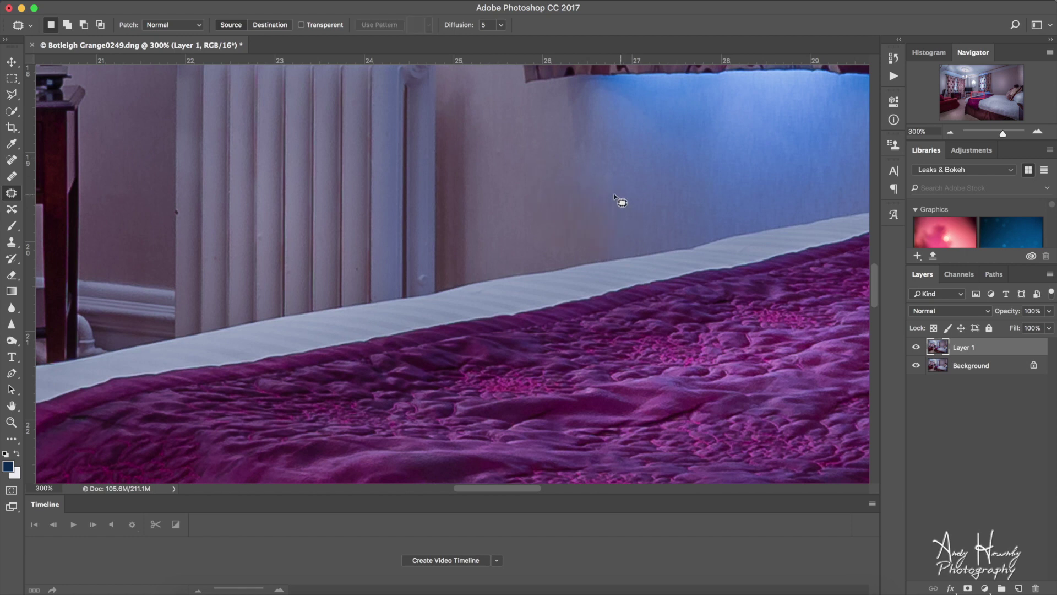
click(596, 226)
mouse_move(595, 226)
mouse_down()
mouse_move(604, 247)
mouse_move(608, 208)
mouse_move(590, 215)
mouse_move(618, 243)
mouse_move(597, 222)
mouse_move(577, 228)
mouse_move(597, 224)
mouse_up()
mouse_move(598, 183)
mouse_down()
mouse_move(570, 193)
mouse_move(612, 206)
mouse_move(587, 177)
mouse_move(587, 202)
mouse_move(537, 170)
mouse_move(597, 210)
mouse_move(630, 182)
mouse_move(597, 155)
mouse_move(614, 181)
mouse_move(632, 160)
mouse_up()
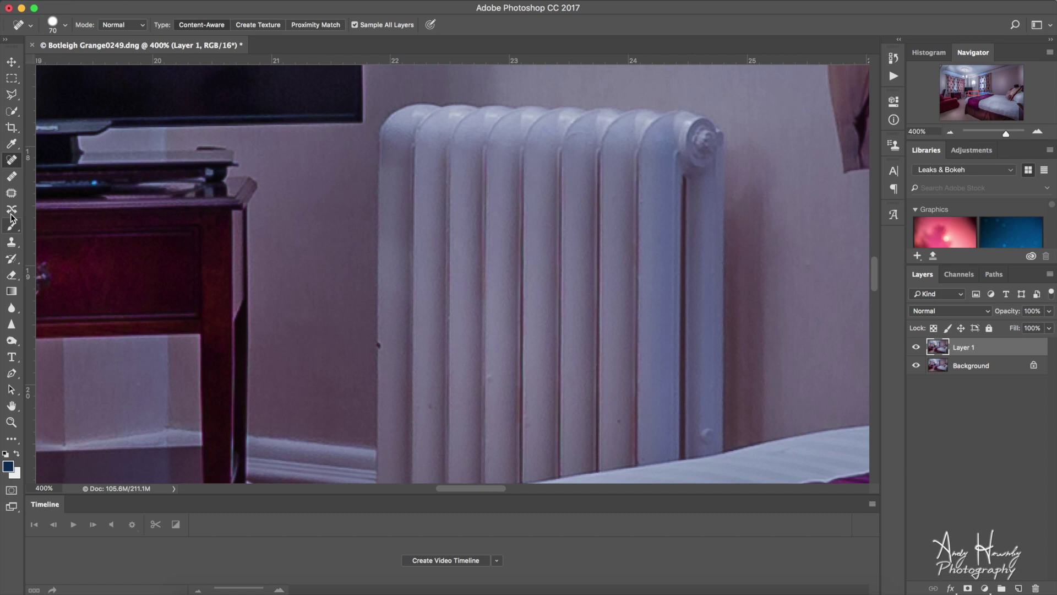
- Clone clean radiator paint over the dark mark on the radiator's outer edge using a size 15 Clone Stamp at 46% opacity
click(10, 194)
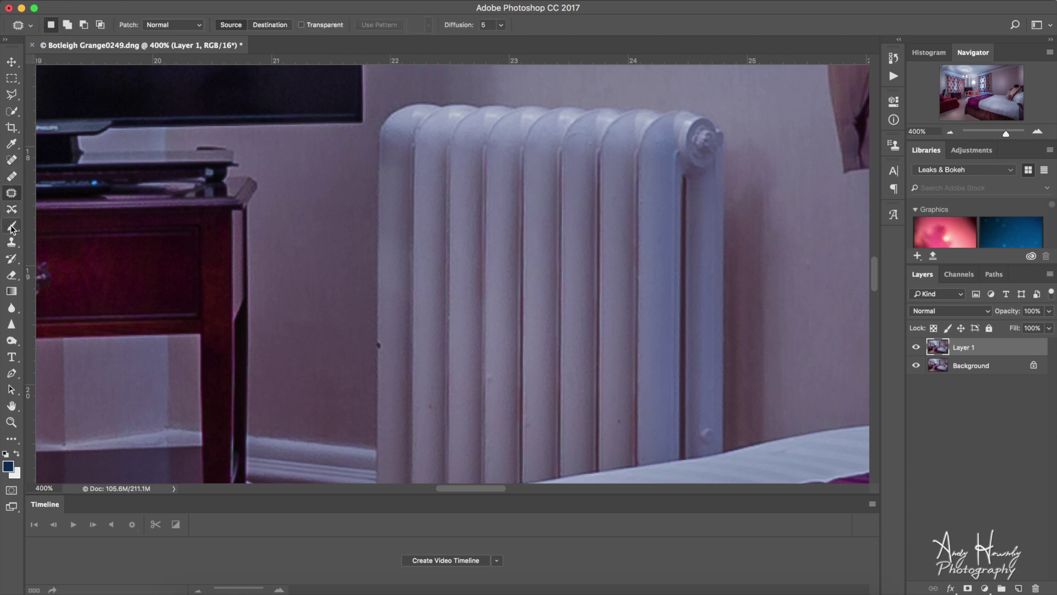
click(12, 243)
key(bracketleft)
key(bracketleft)
key(bracketleft)
key(bracketleft)
key(bracketleft)
key(bracketleft)
key(bracketleft)
key(bracketleft)
key(bracketleft)
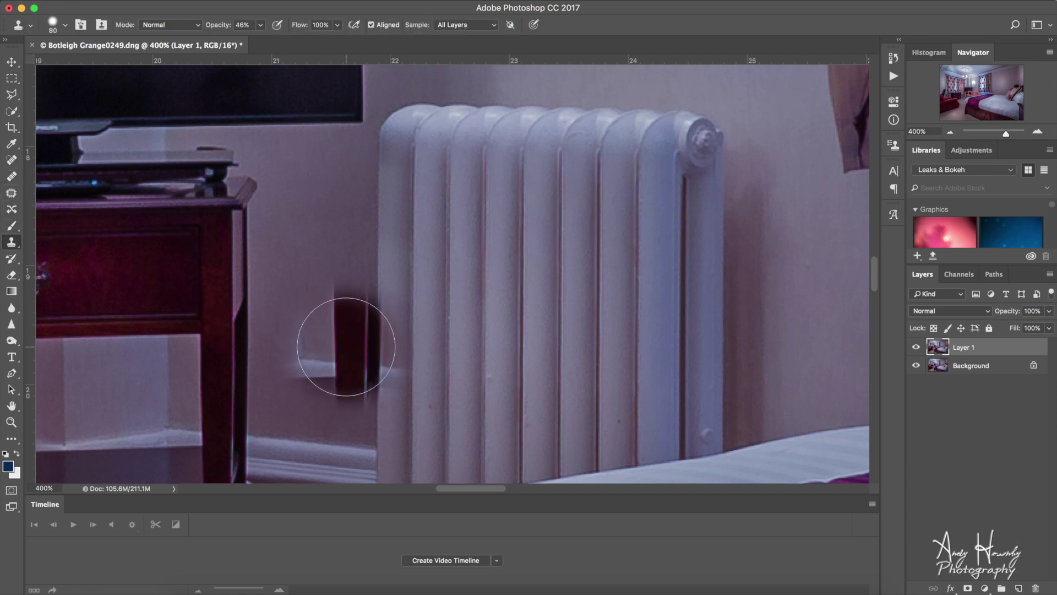
alt+click(383, 326)
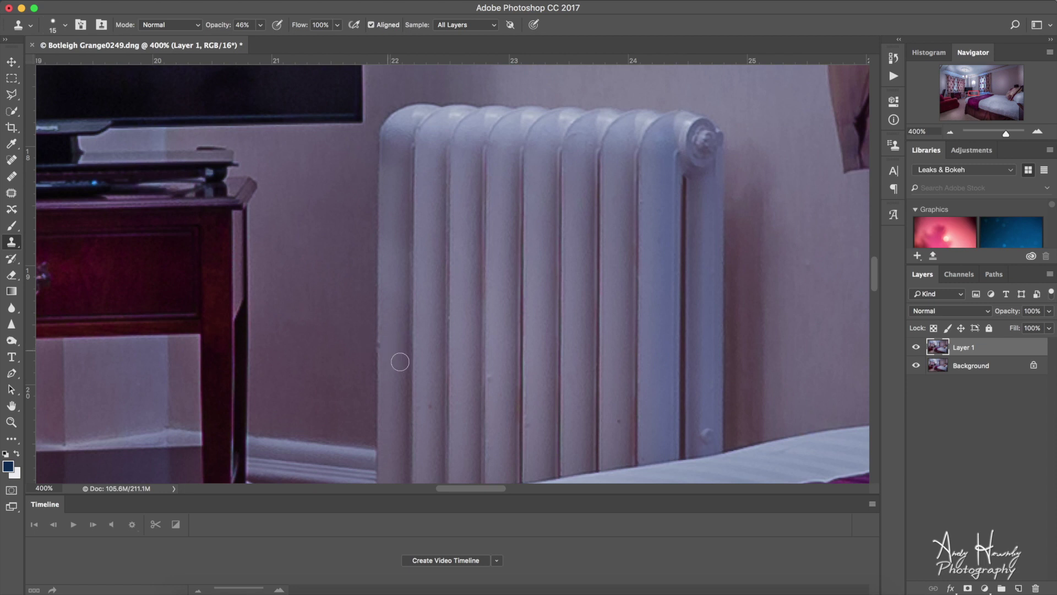
- Raise the Clone Stamp opacity to 100% and finish covering the mark on the radiator's edge
click(262, 26)
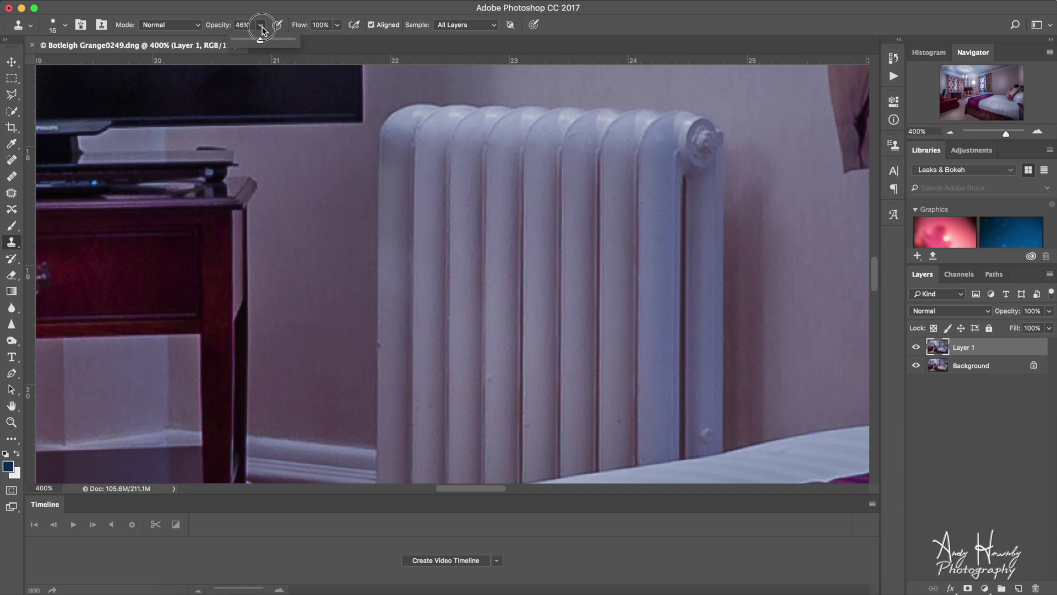
drag(261, 39, 292, 39)
click(383, 345)
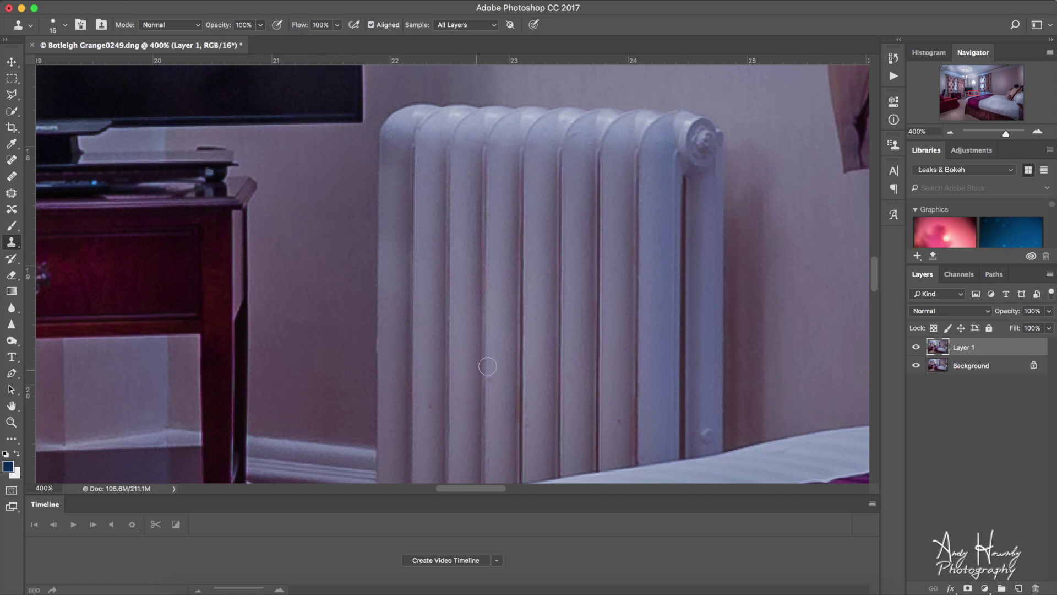
- Heal the small spots on the radiator's columns with a size 8 Content-Aware Spot Healing Brush
click(11, 161)
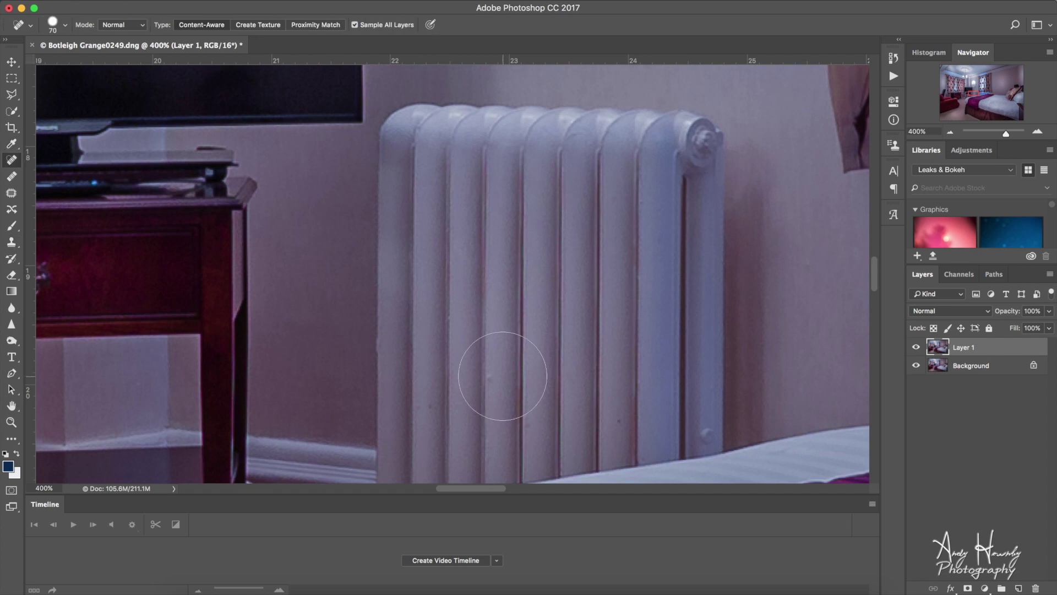
key(bracketleft)
key(bracketleft)
key(bracketleft)
key(bracketleft)
key(bracketleft)
key(bracketleft)
key(bracketleft)
key(bracketleft)
key(bracketleft)
key(bracketleft)
- Inspect the whole room and the area around the windows, TV and bed for remaining distractions
key(super+minus)
key(super+minus)
key(super+minus)
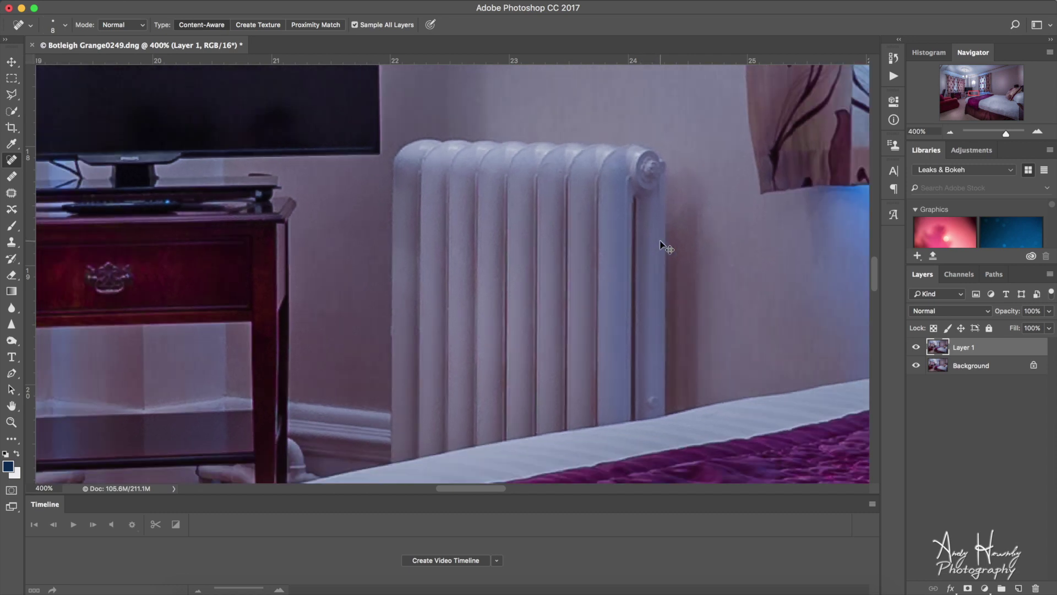
key(super+minus)
key(super+minus)
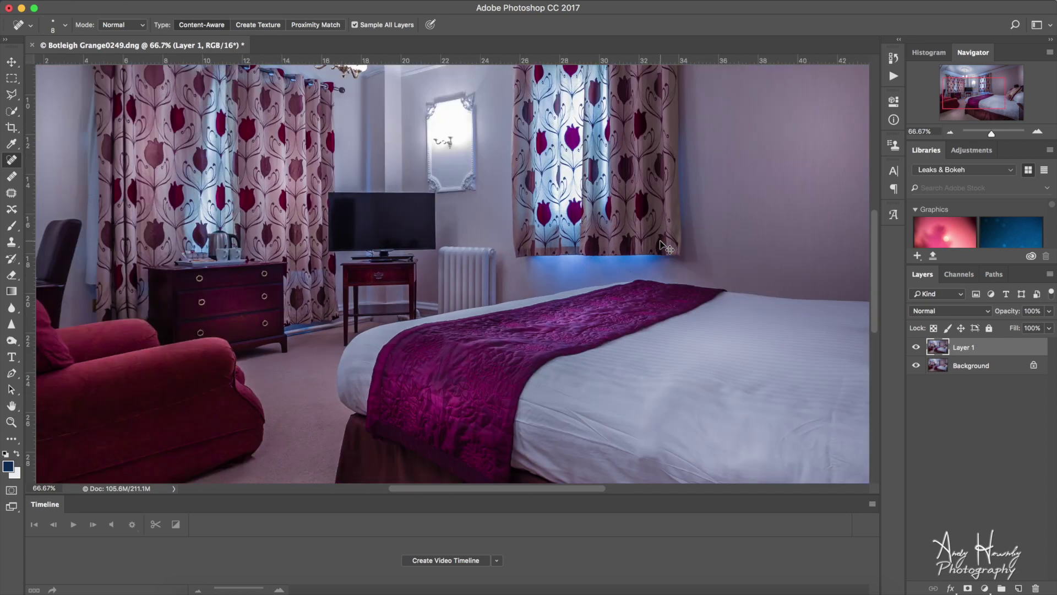
key(super+minus)
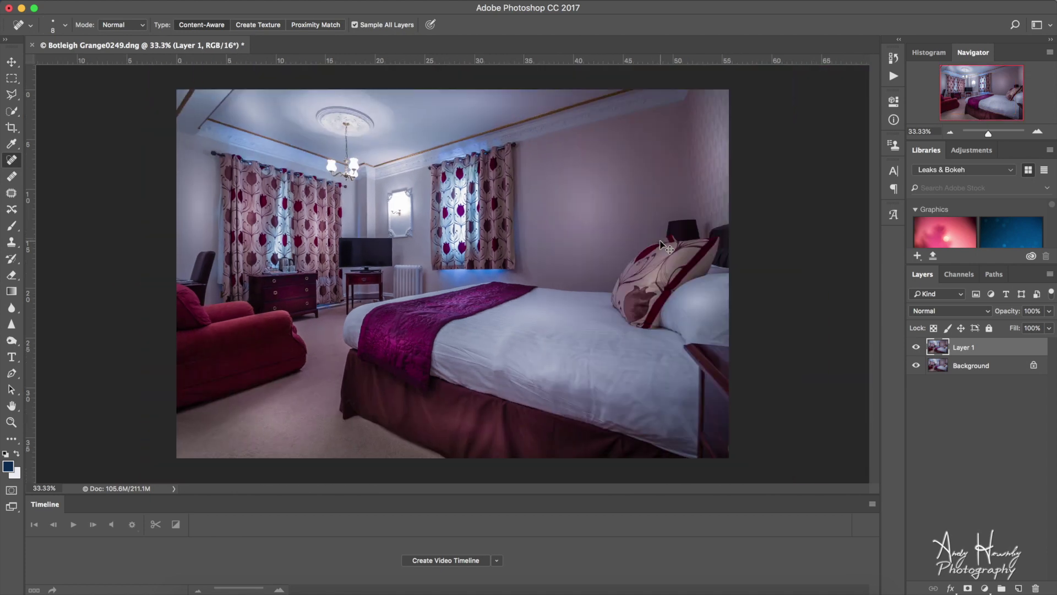
key(super+plus)
key(super+plus)
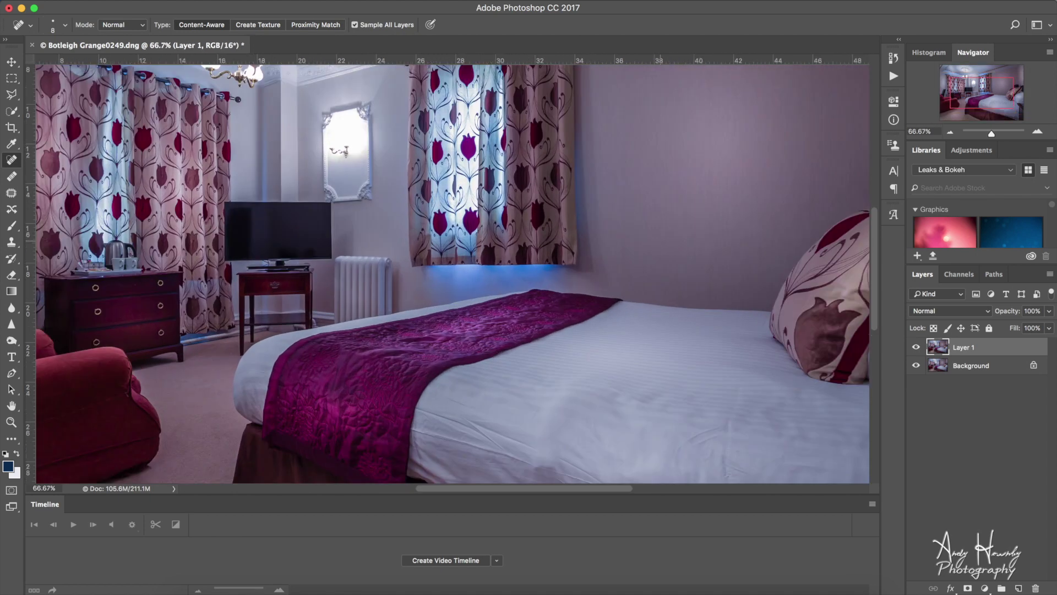
drag(961, 91, 930, 98)
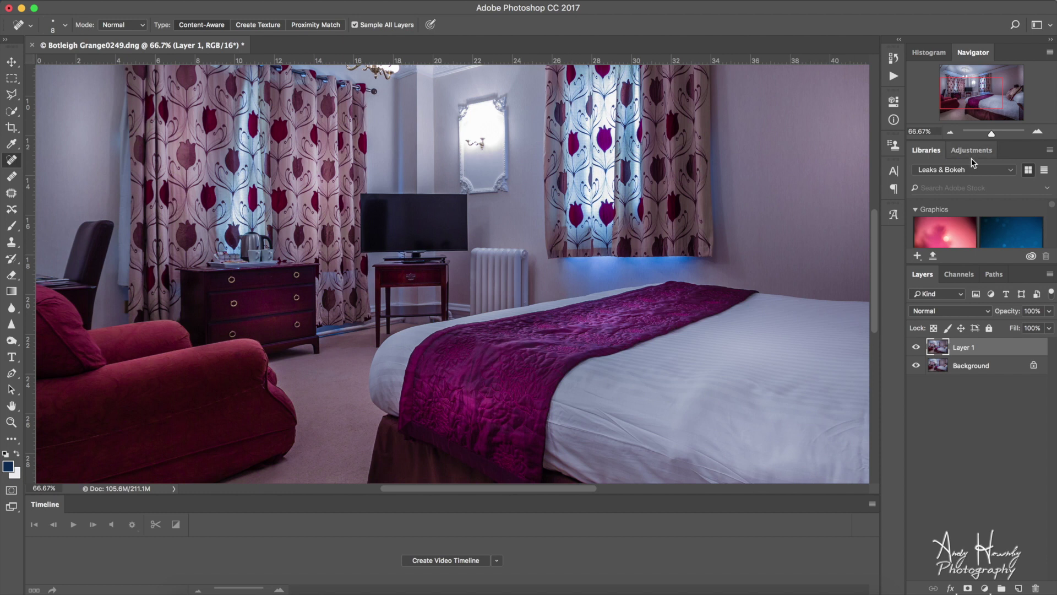
drag(986, 91, 983, 87)
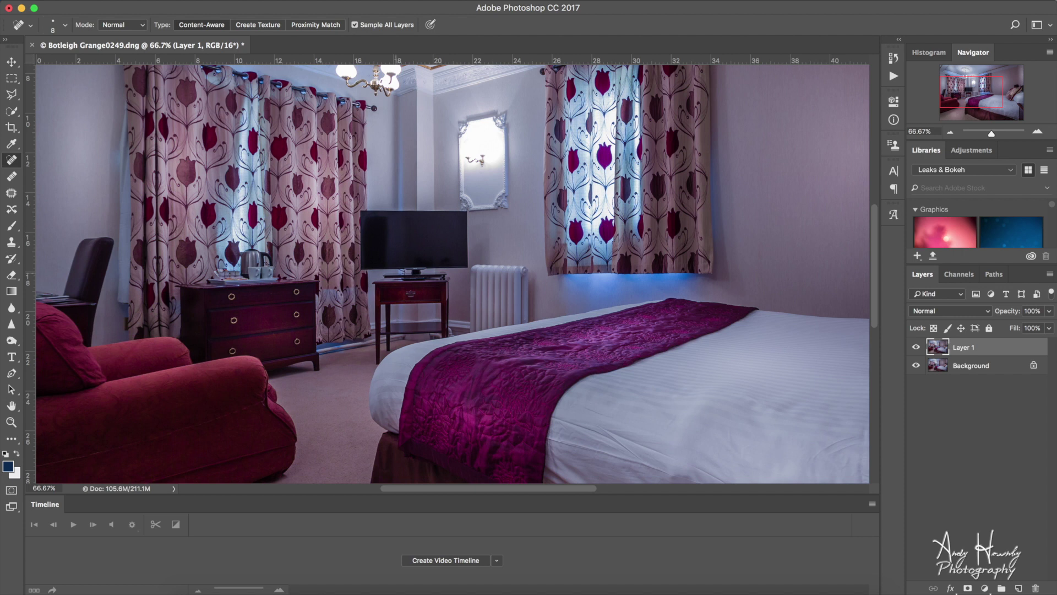
- Try to spot-heal the loose cable beside the TV stand, and undo the stroke
scroll(398, 276, up, 3)
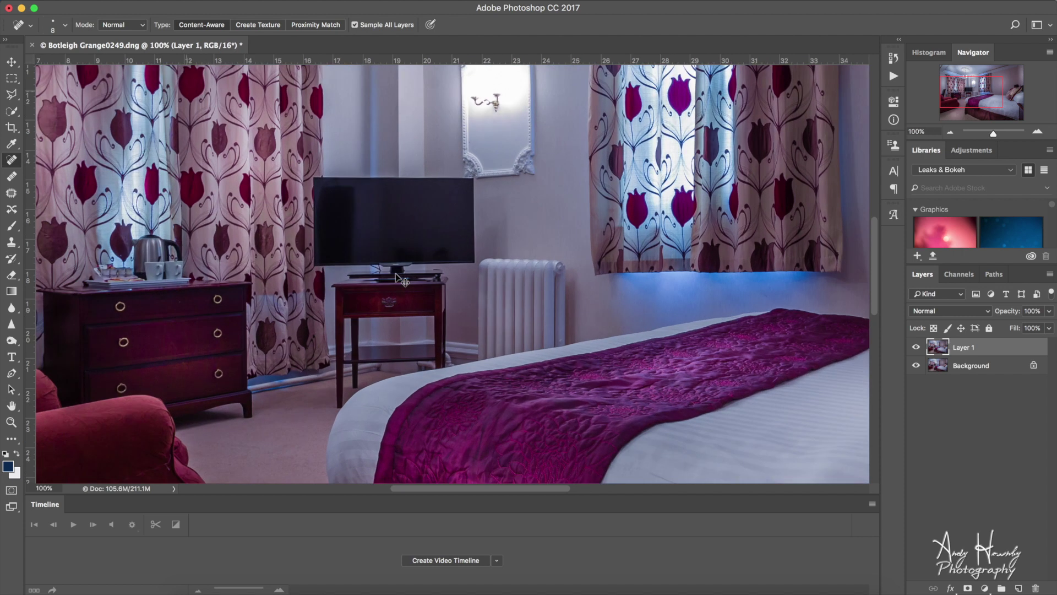
scroll(398, 277, up, 1)
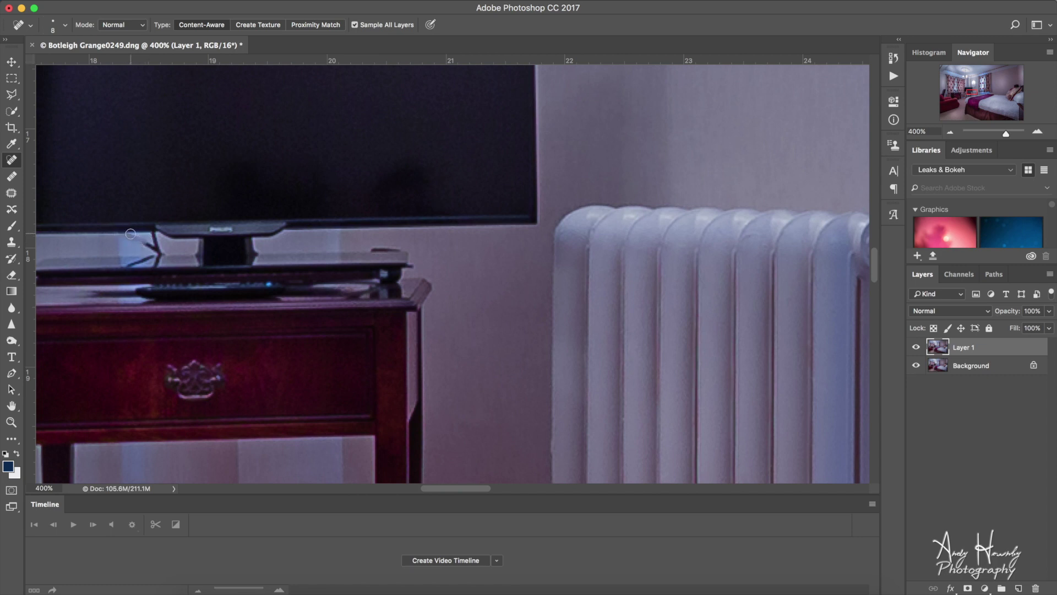
mouse_move(144, 243)
mouse_down()
mouse_move(154, 249)
mouse_move(150, 236)
mouse_up()
key(super+z)
- Merge the retouched layer down into the Background and duplicate the result onto a new layer
key(super+minus)
key(super+minus)
key(super+minus)
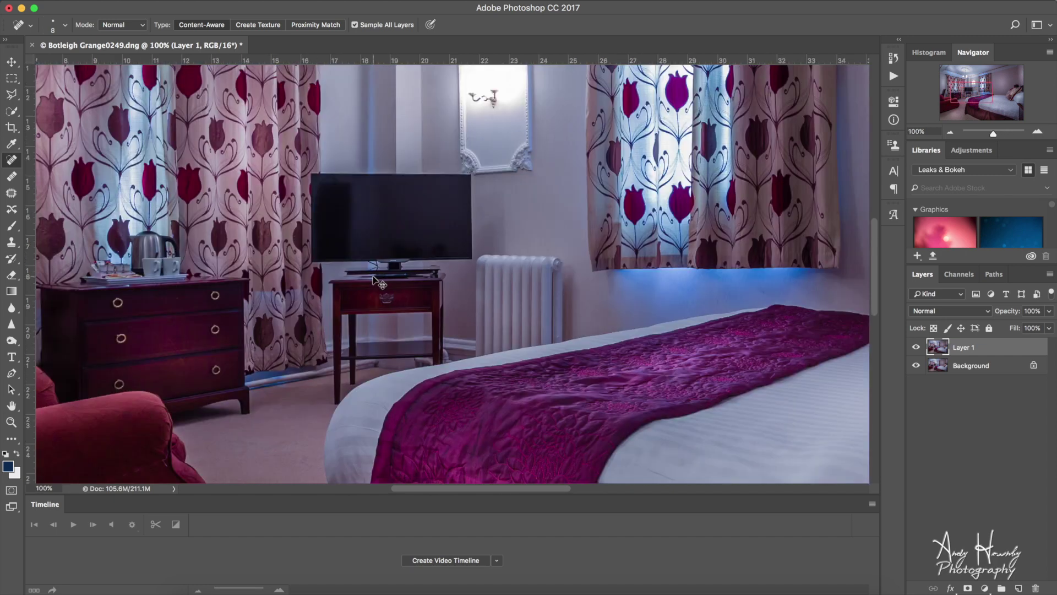
key(super+minus)
key(super+minus)
key(super+minus)
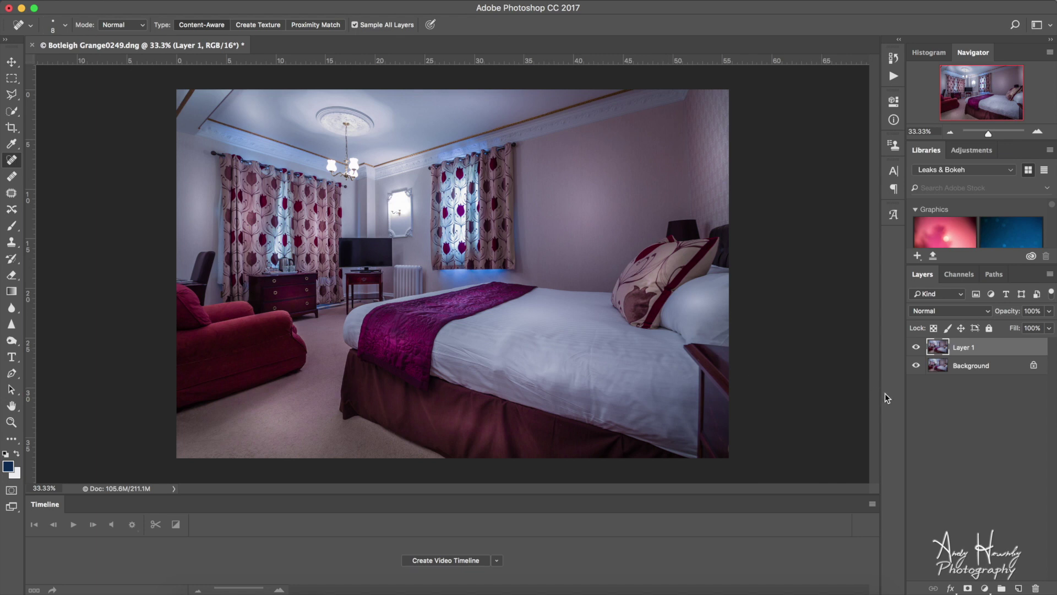
key(super+e)
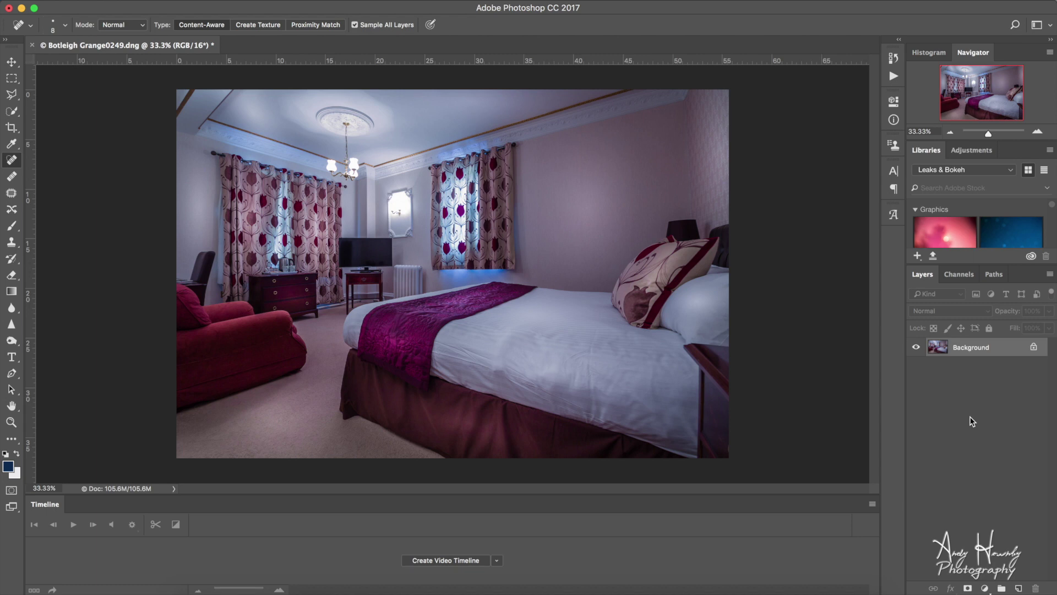
key(super+j)
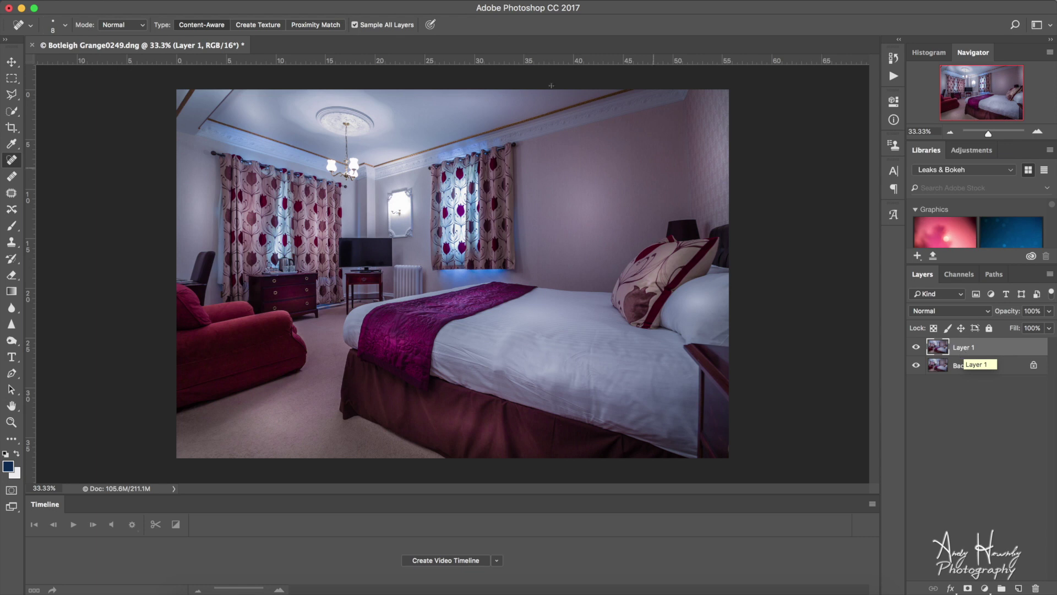
- Apply a Gaussian Blur with a 20.4 pixel radius to Layer 1 and hide the blurred layer behind a black mask
click(316, 3)
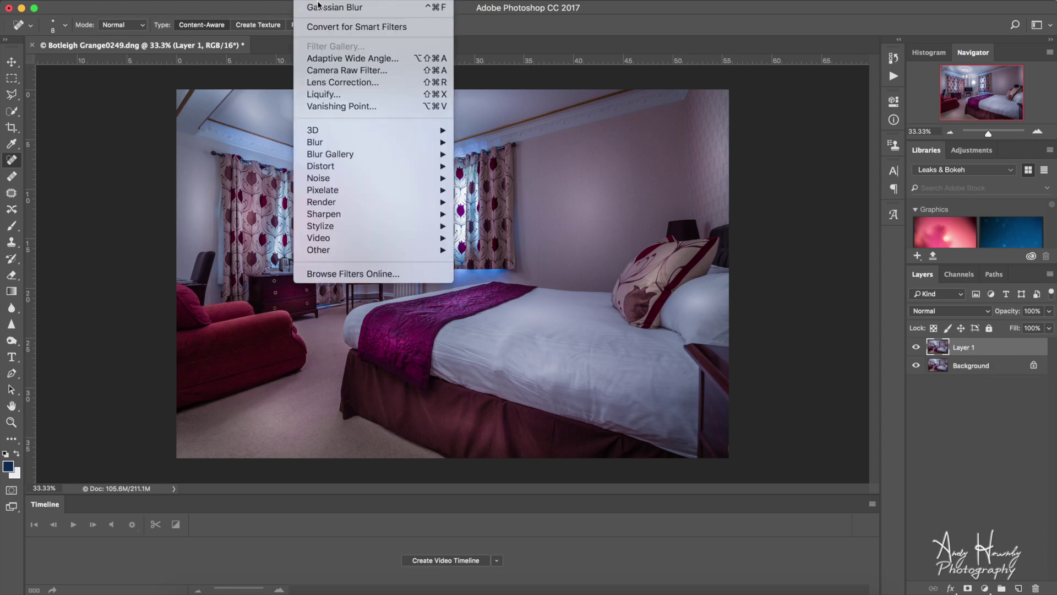
mouse_move(371, 143)
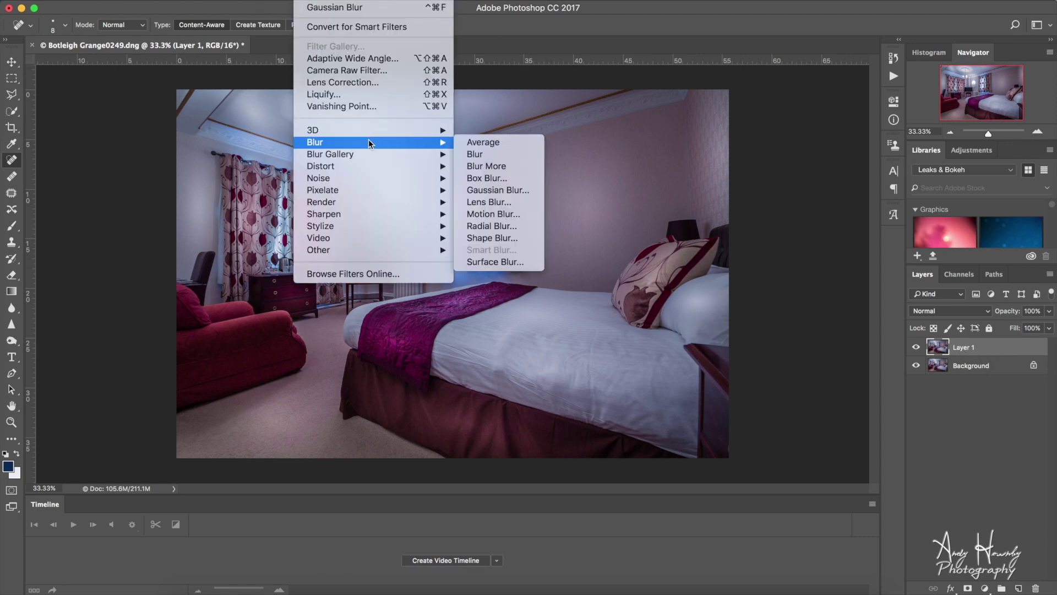
click(498, 191)
drag(631, 259, 655, 260)
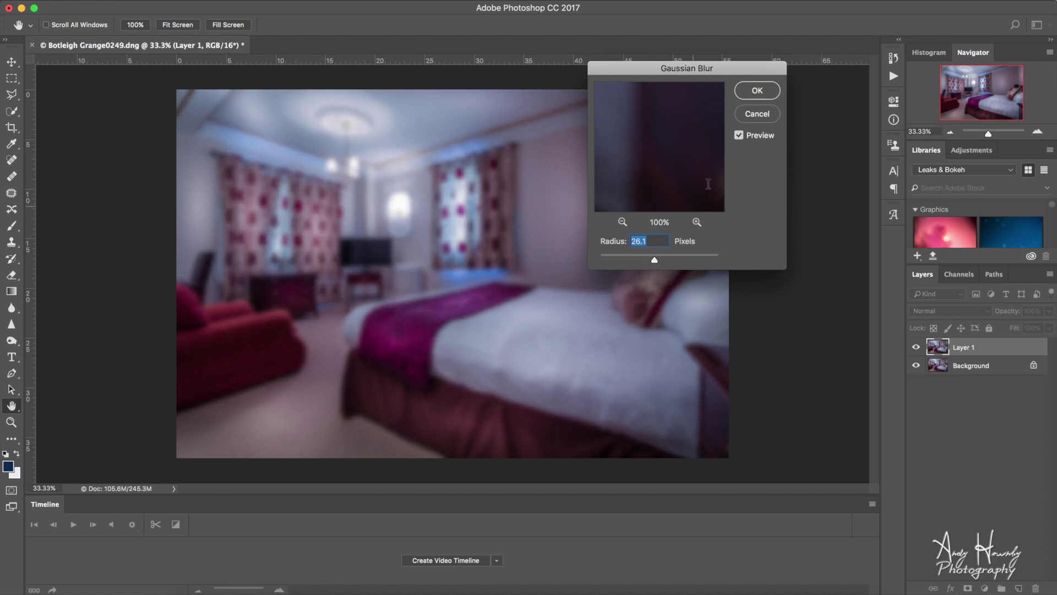
drag(655, 261, 653, 262)
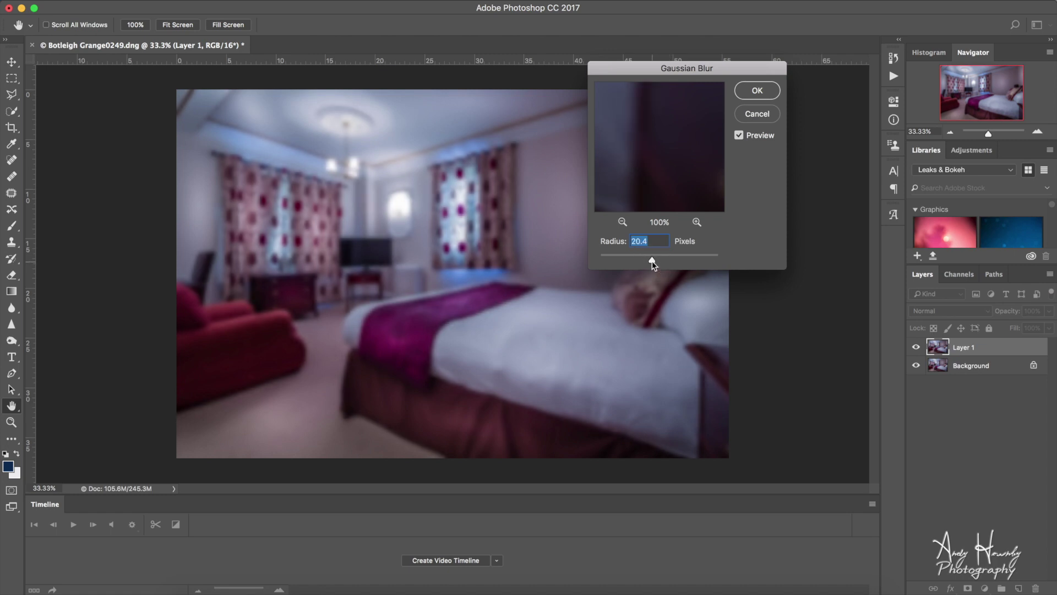
click(758, 91)
key(j)
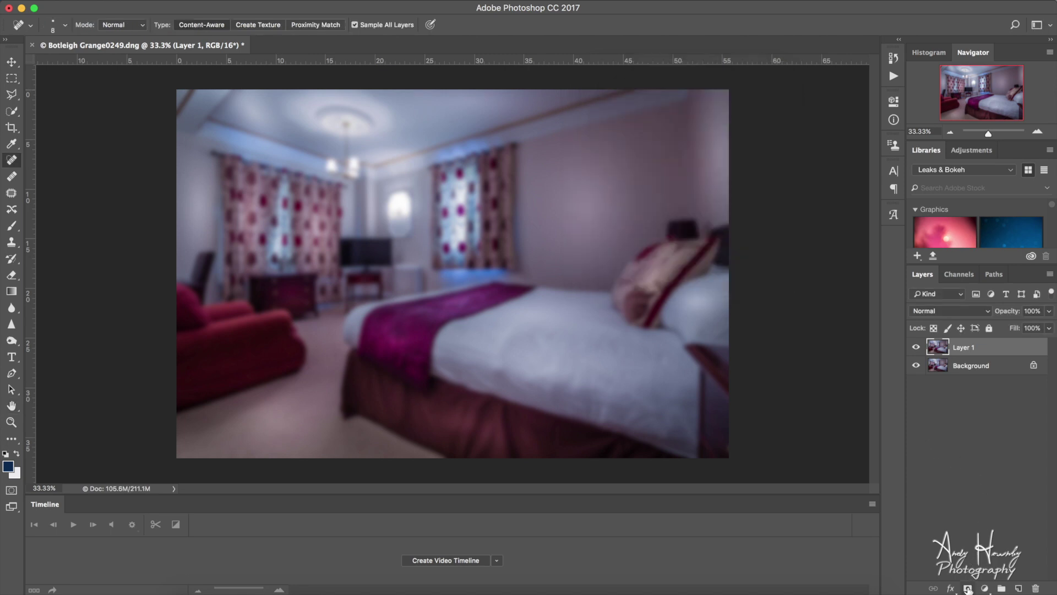
alt+click(968, 588)
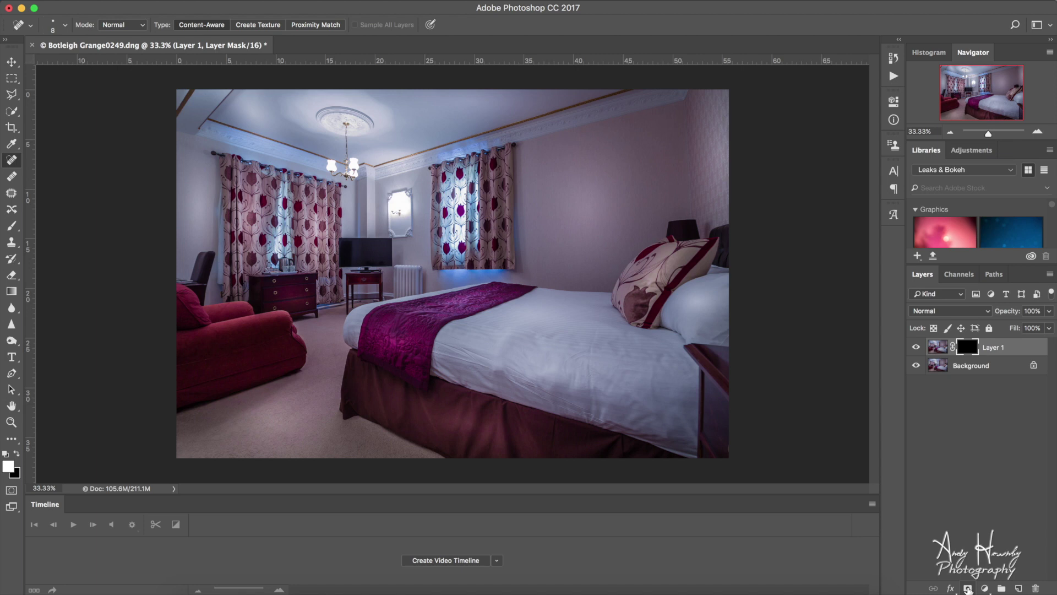
- Paint white on the layer mask over the creased white duvet with a soft size 500 brush to smooth it
key(b)
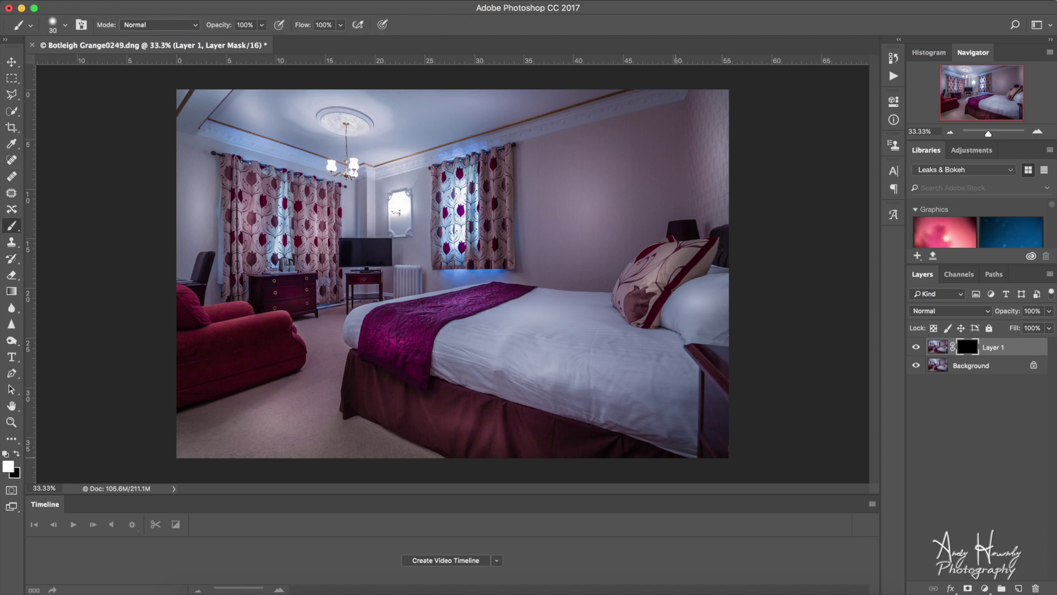
key(bracketright)
key(bracketright)
key(bracketright)
key(bracketright)
key(bracketright)
key(bracketright)
key(bracketright)
key(bracketright)
key(bracketright)
key(bracketright)
key(bracketright)
key(bracketright)
key(shift+bracketleft)
key(shift+bracketleft)
key(shift+bracketleft)
key(shift+bracketleft)
key(bracketright)
key(bracketright)
key(bracketright)
key(bracketright)
key(bracketright)
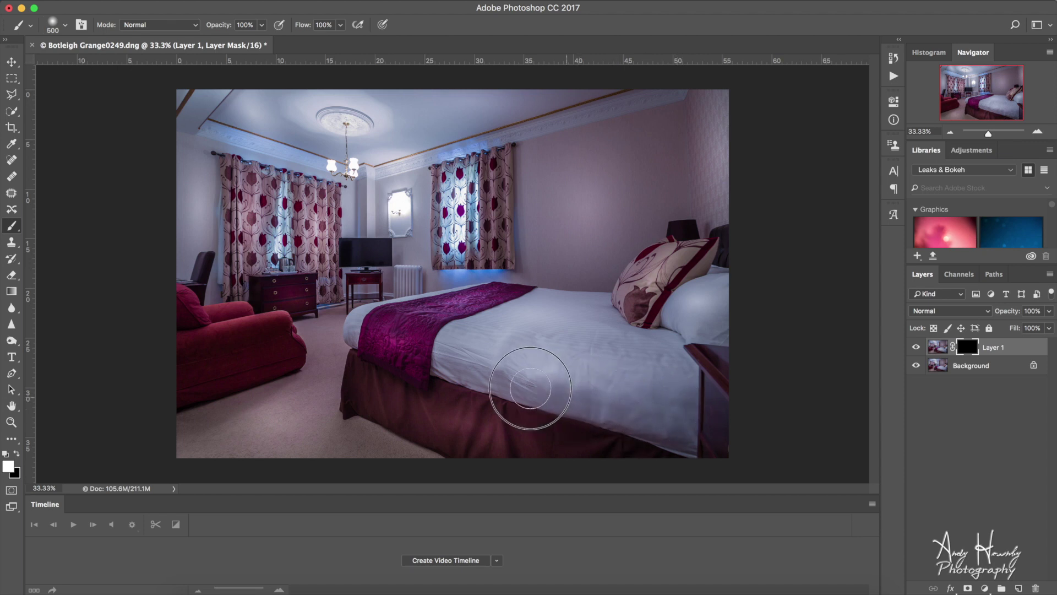
drag(464, 365, 472, 363)
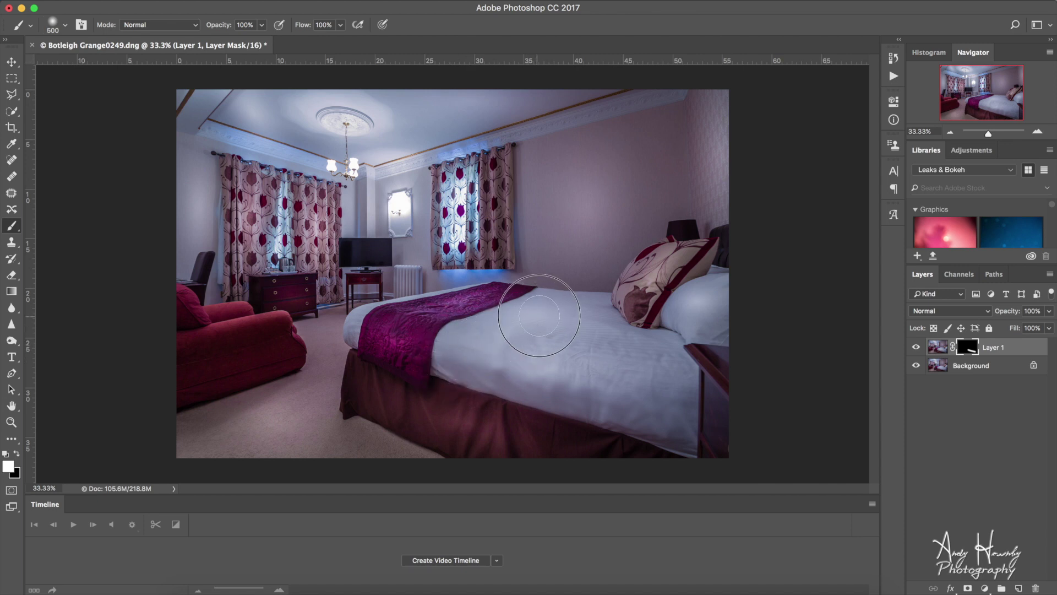
mouse_move(591, 324)
mouse_down()
mouse_move(623, 347)
mouse_move(662, 354)
mouse_move(669, 388)
mouse_up()
mouse_move(533, 345)
mouse_down()
mouse_move(565, 374)
mouse_move(627, 393)
mouse_move(505, 356)
mouse_move(452, 360)
mouse_move(458, 345)
mouse_move(457, 360)
mouse_move(535, 371)
mouse_move(674, 425)
mouse_move(673, 372)
mouse_move(661, 349)
mouse_move(633, 350)
mouse_up()
- Reveal the blur on the duvet's far corner with a size 150 brush and on the white pillow with a size 250 brush
key(bracketleft)
key(bracketleft)
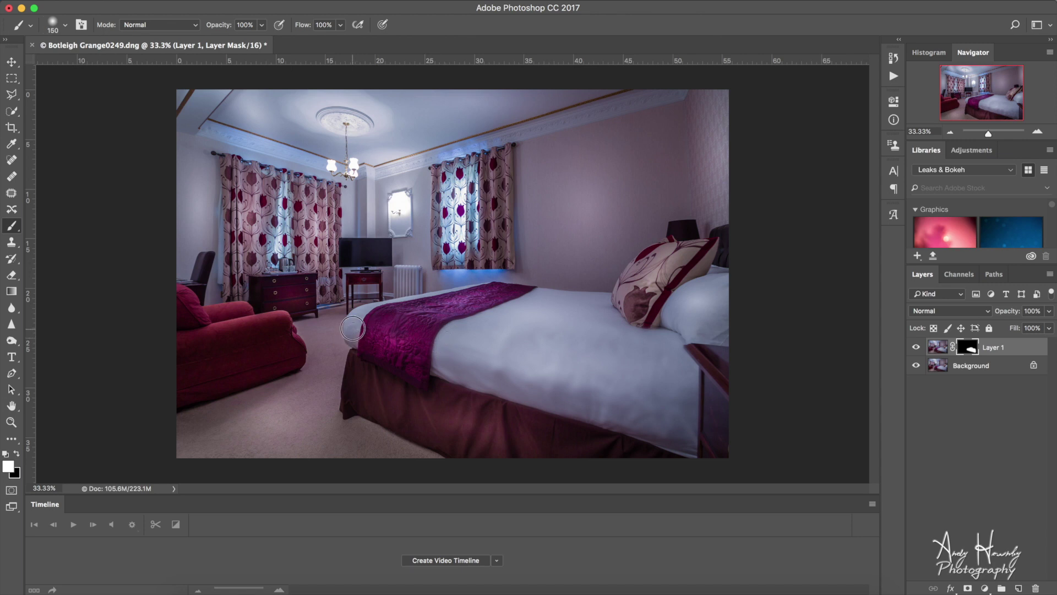
mouse_move(362, 313)
mouse_down()
mouse_move(350, 338)
mouse_move(377, 311)
mouse_up()
key(bracketright)
key(bracketright)
key(bracketright)
mouse_move(698, 308)
mouse_down()
mouse_move(732, 281)
mouse_move(688, 303)
mouse_up()
- Compare the photo with the blurred layer off and on, and set the layer's opacity to 97%
click(916, 348)
click(916, 348)
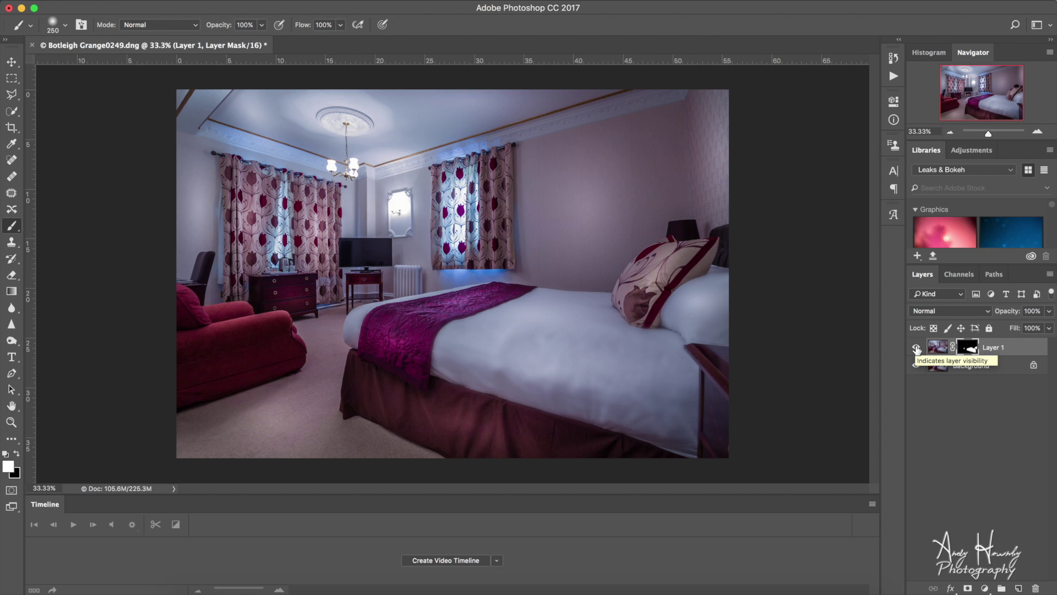
click(1049, 328)
mouse_move(1049, 329)
mouse_down()
mouse_move(1039, 329)
mouse_move(1048, 329)
mouse_up()
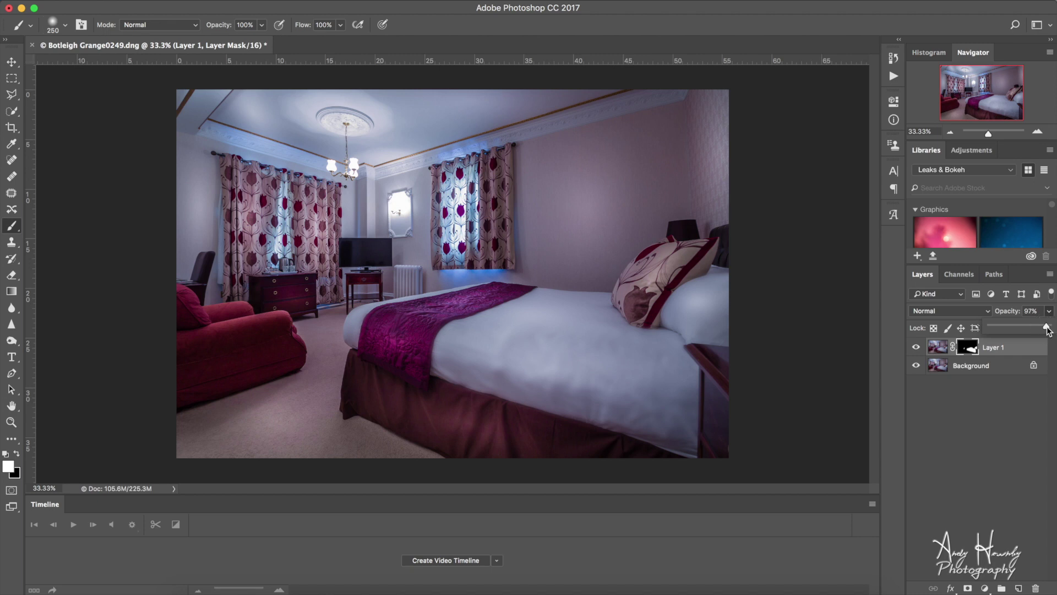
click(444, 362)
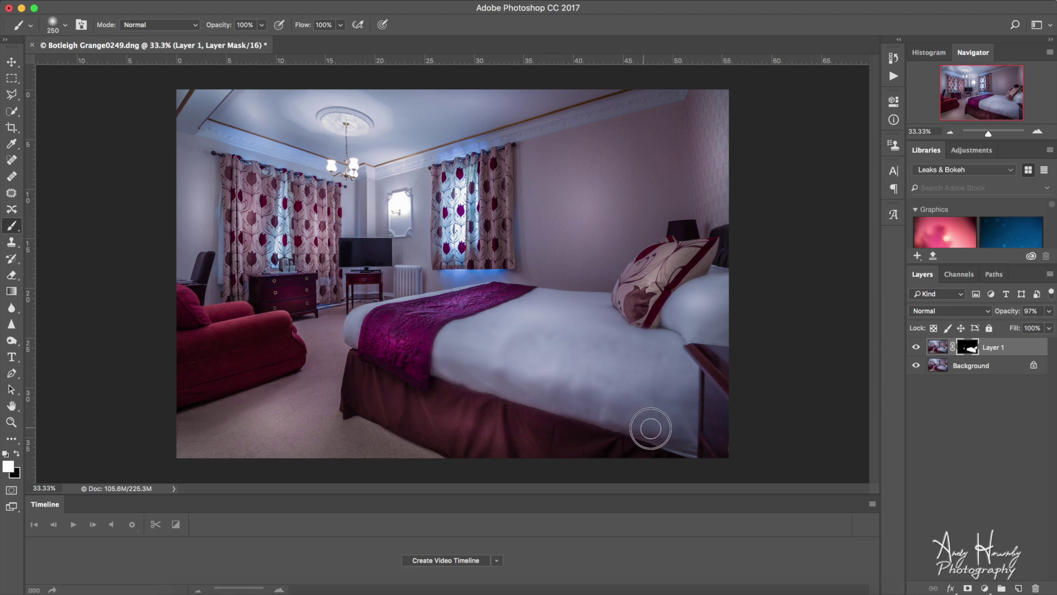
- Extend the mask in white along the duvet's lower edge and paint black over the bedside table to restore its sharpness
drag(690, 449, 566, 400)
key(x)
mouse_move(713, 422)
mouse_down()
mouse_move(709, 444)
mouse_move(713, 396)
mouse_move(711, 455)
mouse_up()
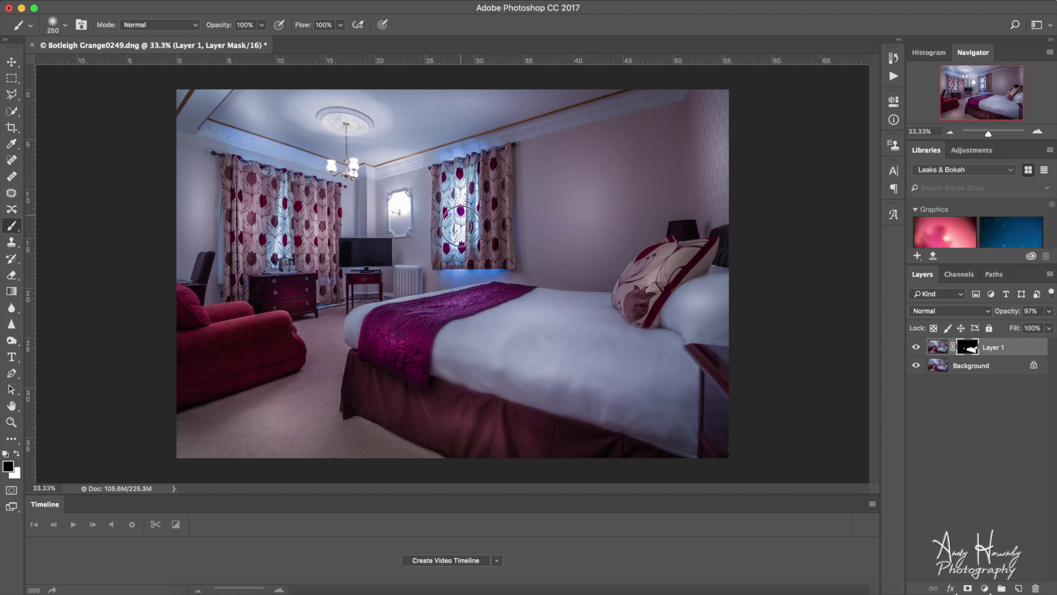
- Merge the visible layers into the Background, save the retouched photo and close it
key(super+shift+e)
key(j)
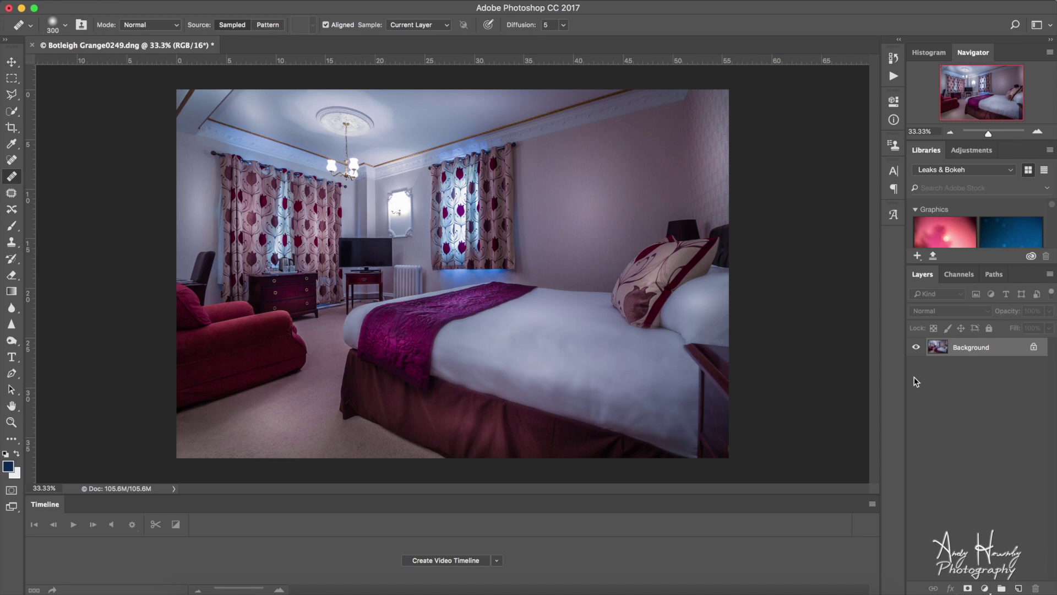
key(super+s)
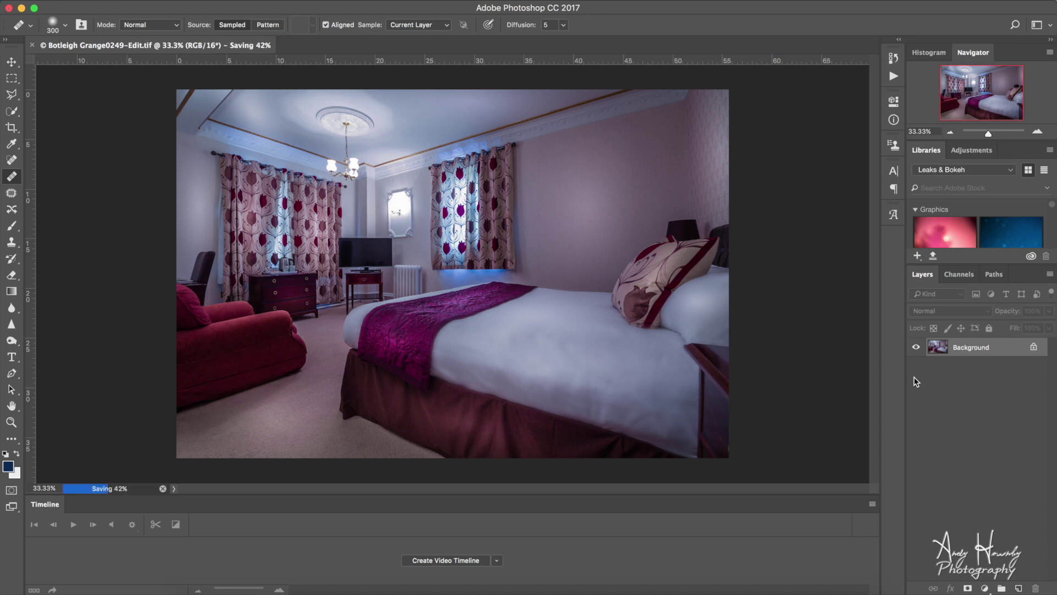
key(super+w)
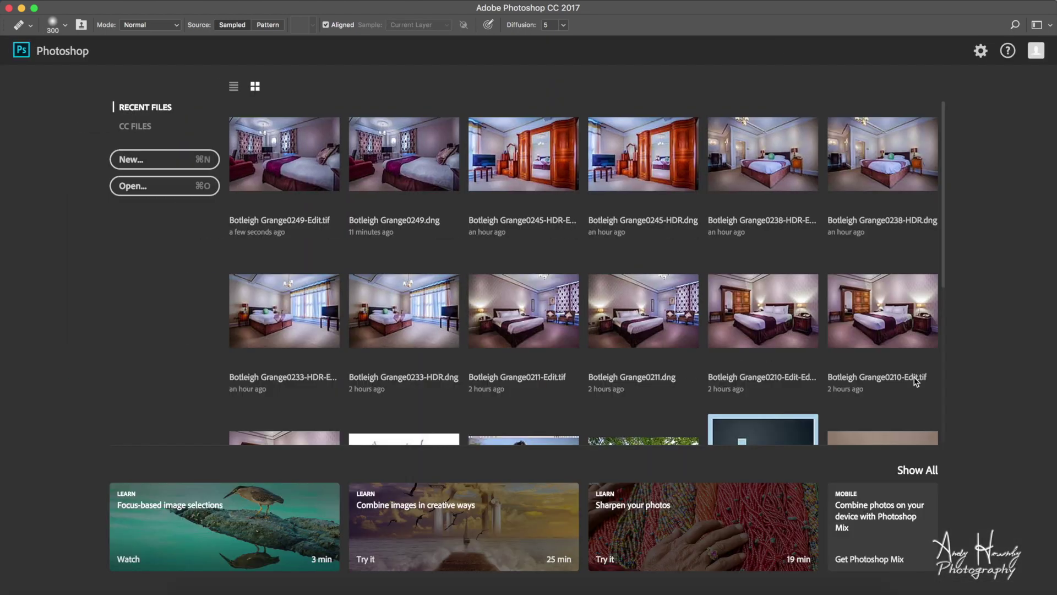
- Switch to Lightroom and compare the retouched Botleigh Grange0249-Edit.tif with the original Botleigh Grange0249.dng
key(super+Tab)
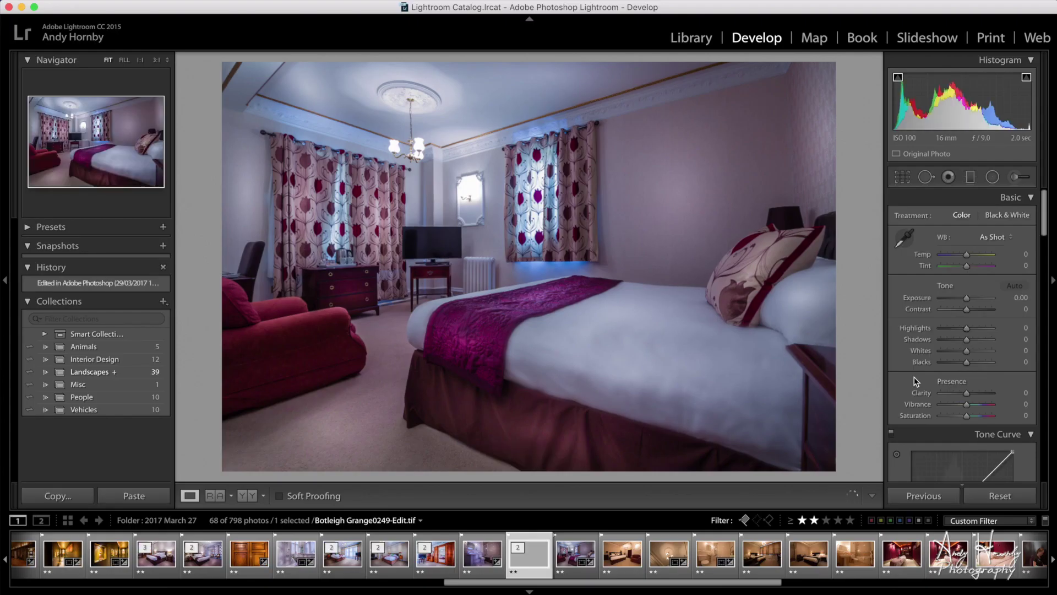
key(Left)
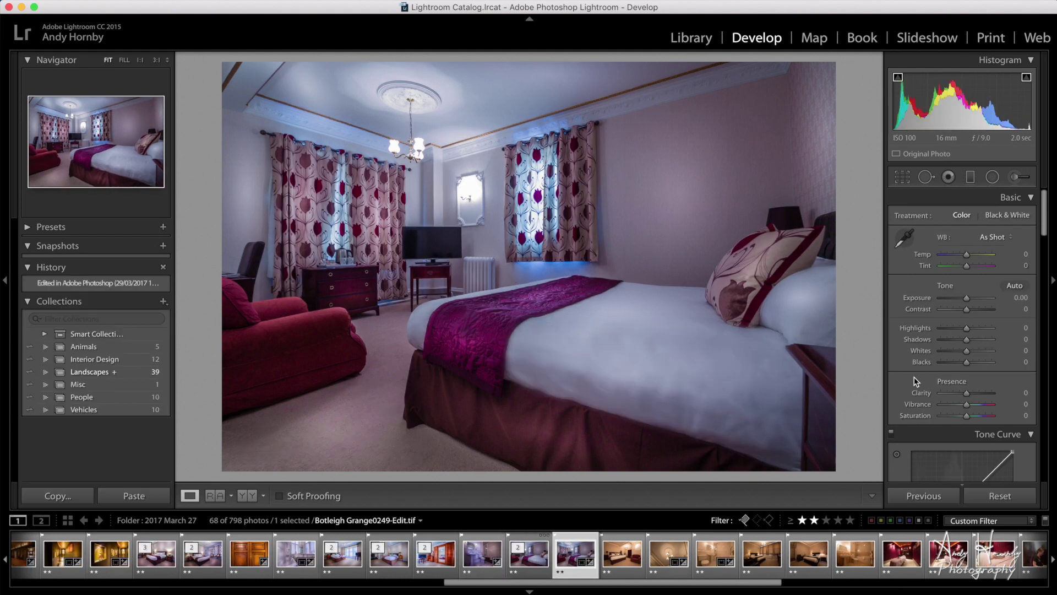
key(Left)
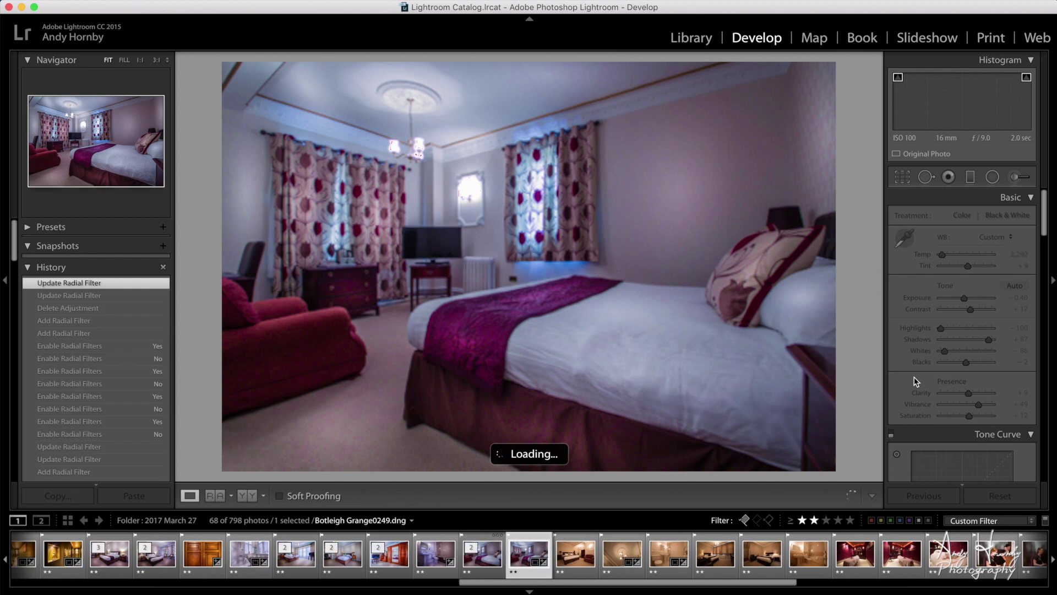
- View the retouched Botleigh Grange0249-Edit.tif in full screen and move on to the next bedroom photo
click(678, 561)
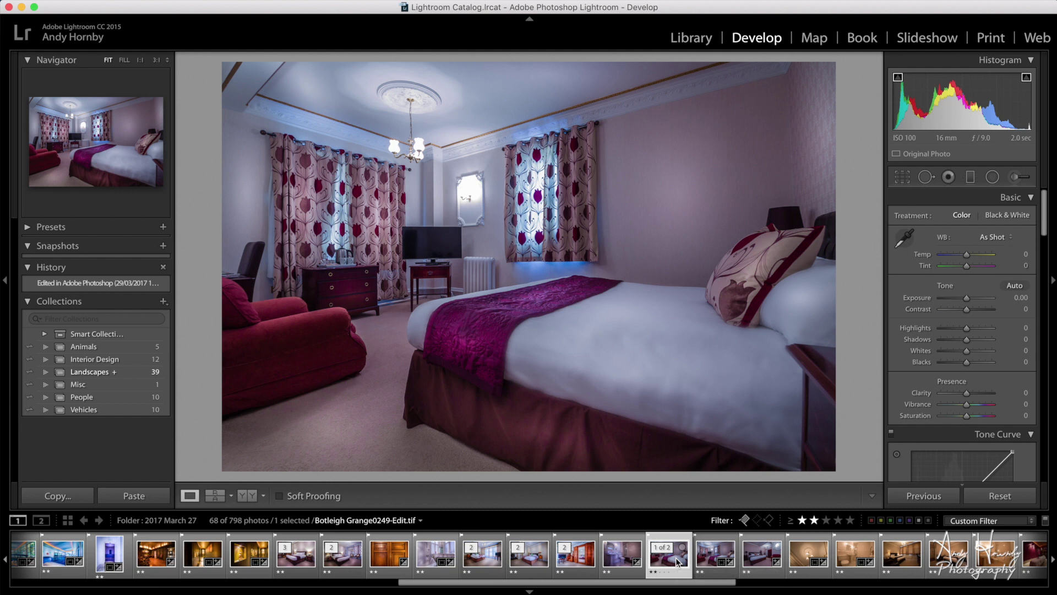
key(f)
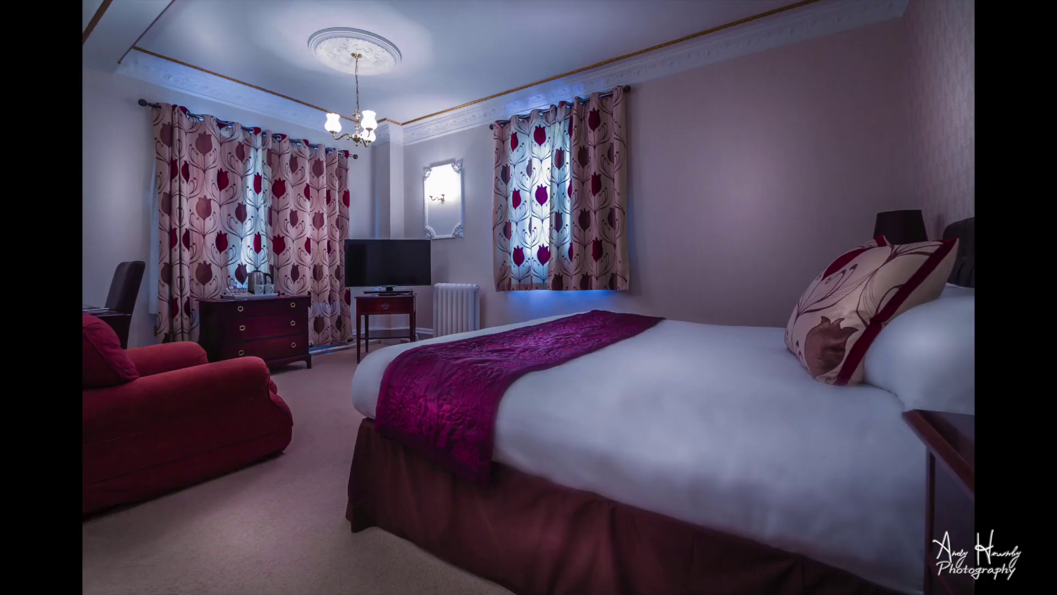
key(Right)
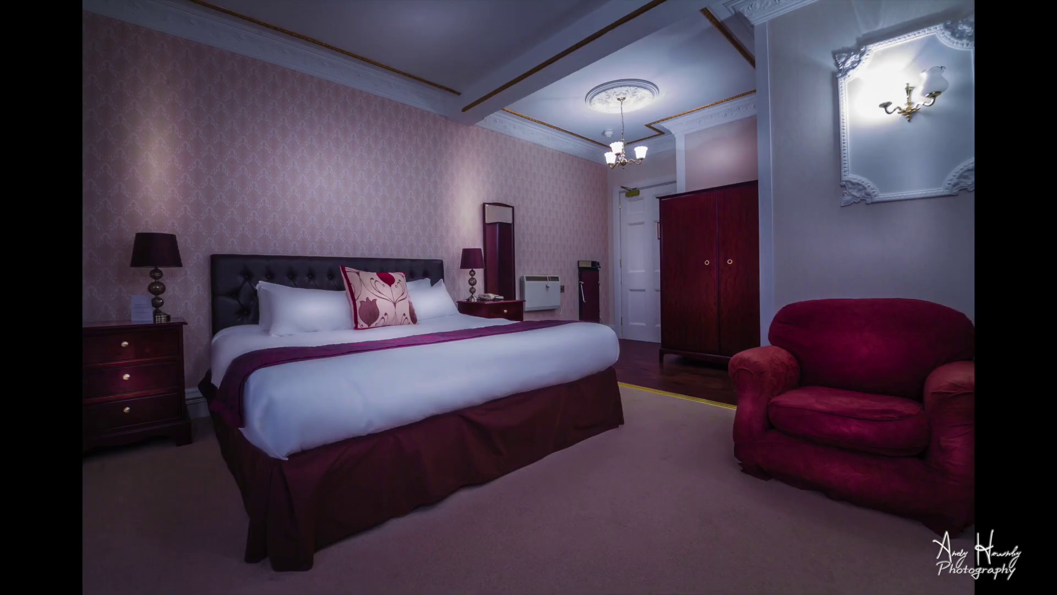